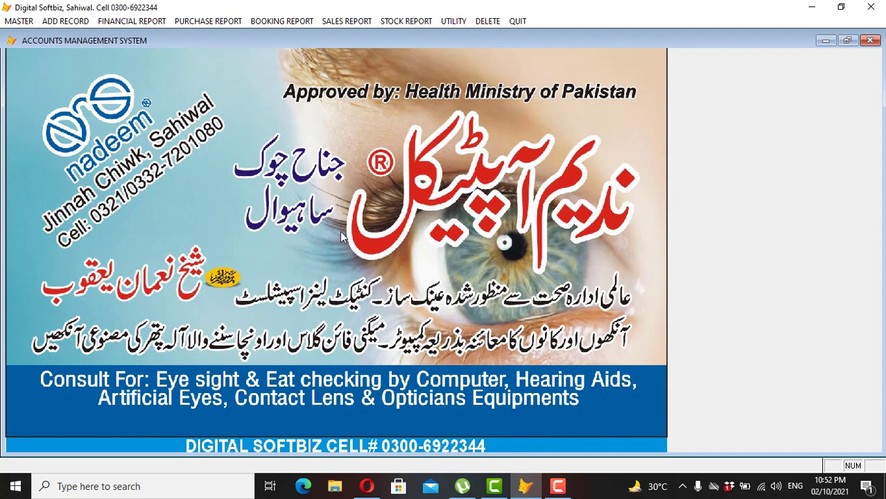
Open the full list of records in the master group of accounts.
{"action": "left_click", "coordinate": [19, 21]}
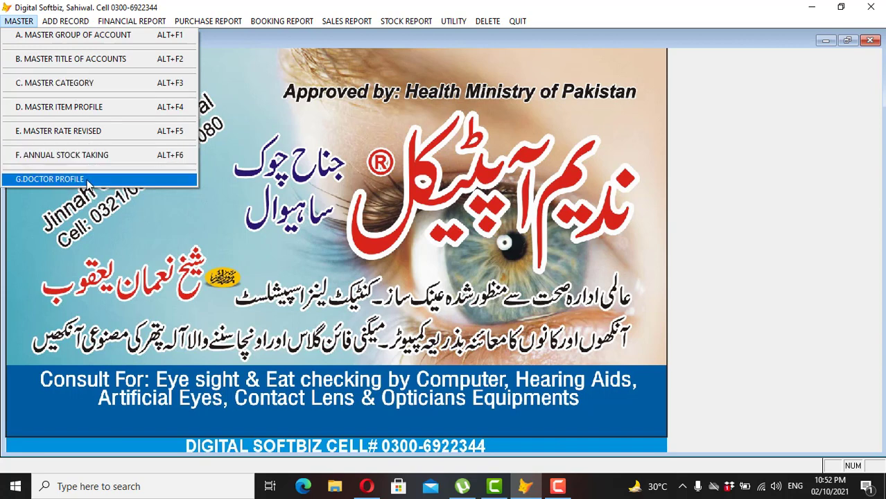
{"action": "left_click", "coordinate": [77, 35]}
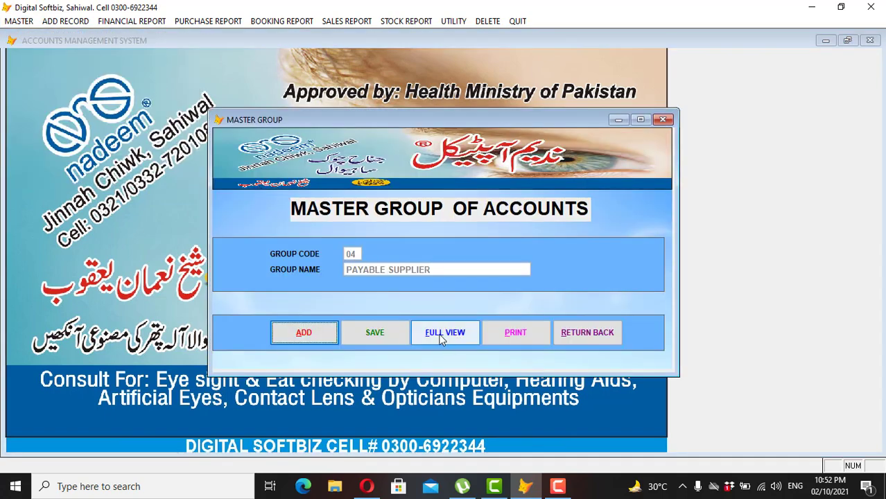
{"action": "left_click", "coordinate": [454, 334]}
Examine each account group's name and code, from Cash Book and Bank Book down to Expenses.
{"action": "left_click", "coordinate": [352, 145]}
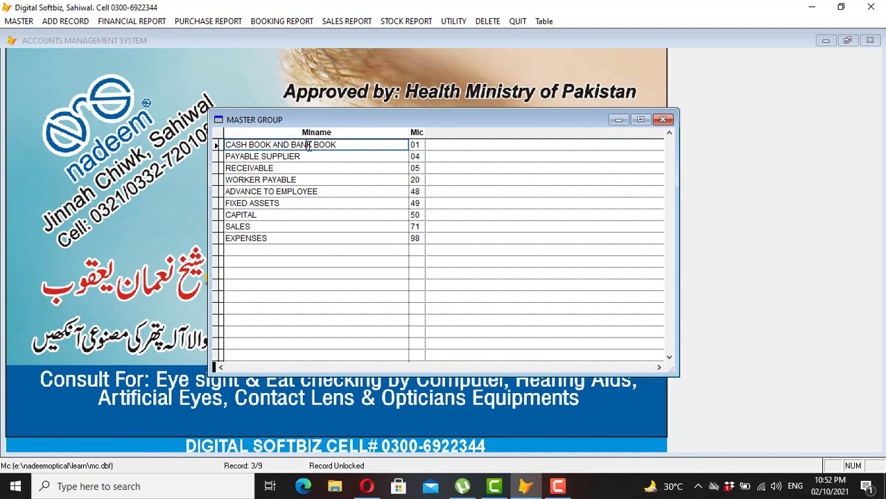
{"action": "left_click", "coordinate": [423, 144]}
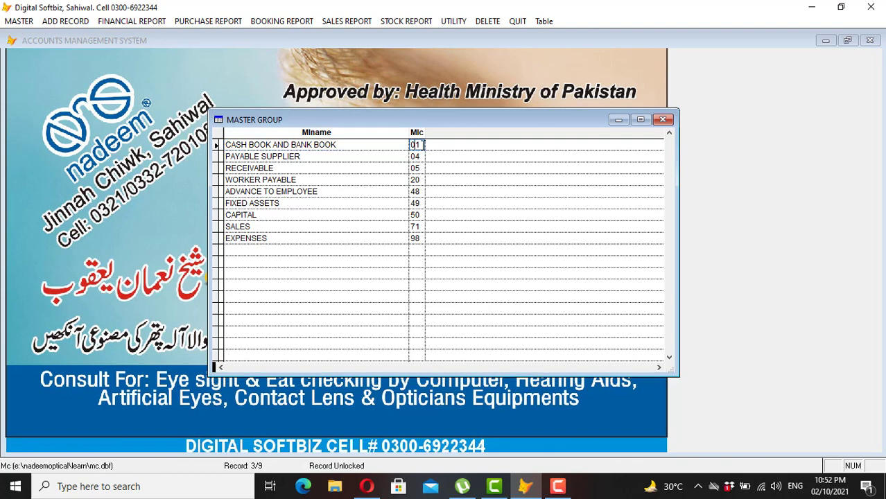
{"action": "left_click", "coordinate": [336, 156]}
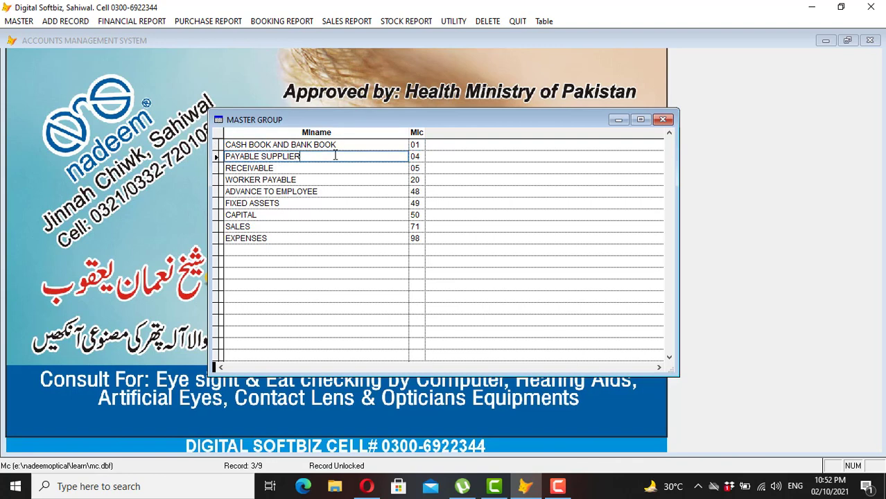
{"action": "key", "text": "Tab"}
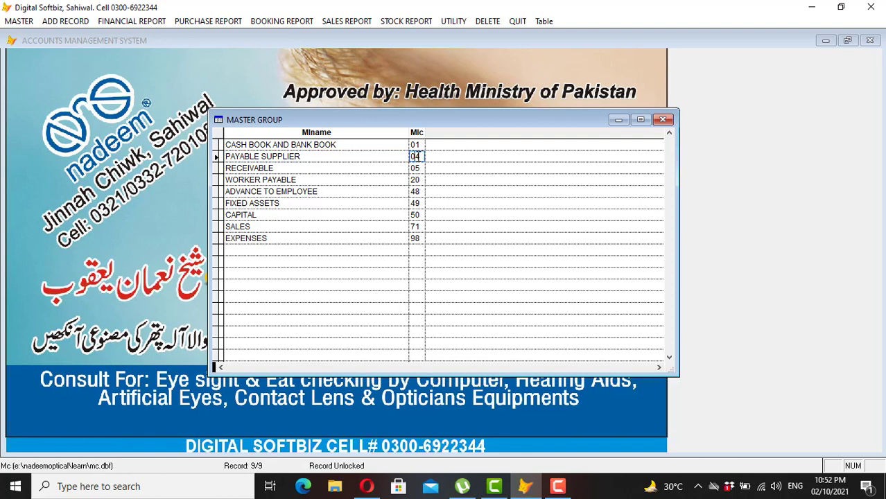
{"action": "left_click", "coordinate": [293, 168]}
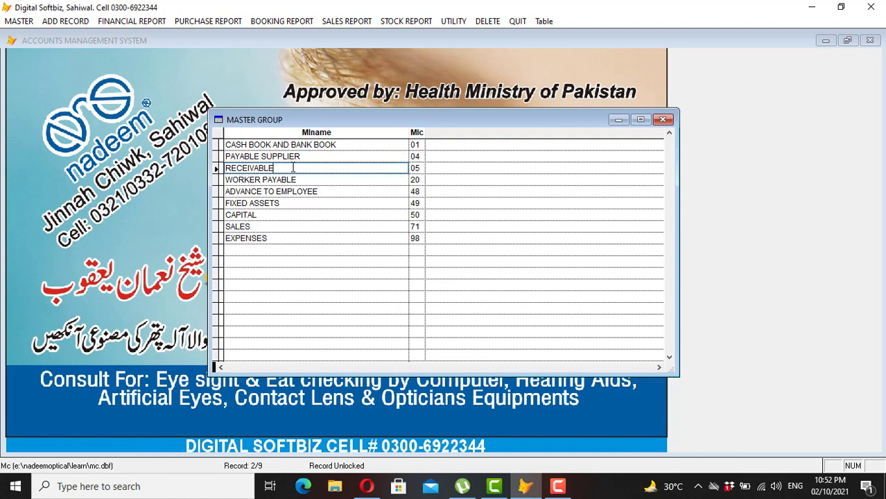
{"action": "left_click", "coordinate": [419, 167]}
{"action": "left_click", "coordinate": [313, 180]}
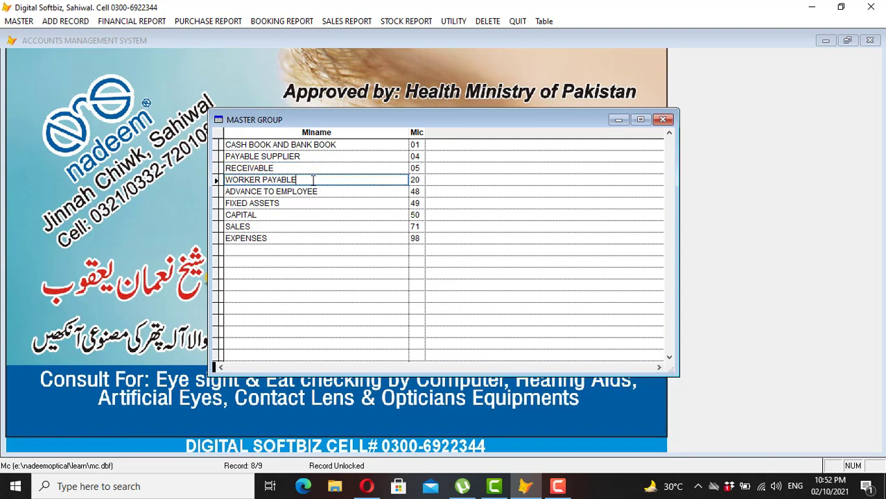
{"action": "left_click", "coordinate": [416, 180]}
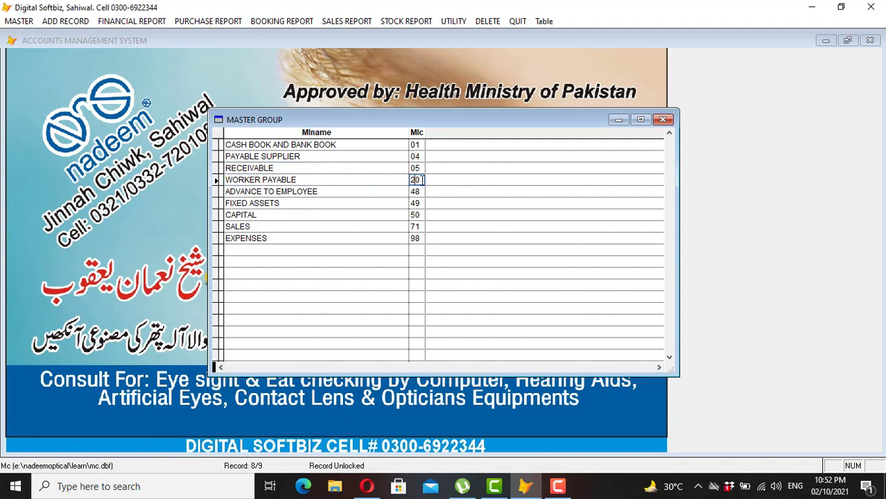
{"action": "left_click", "coordinate": [328, 192]}
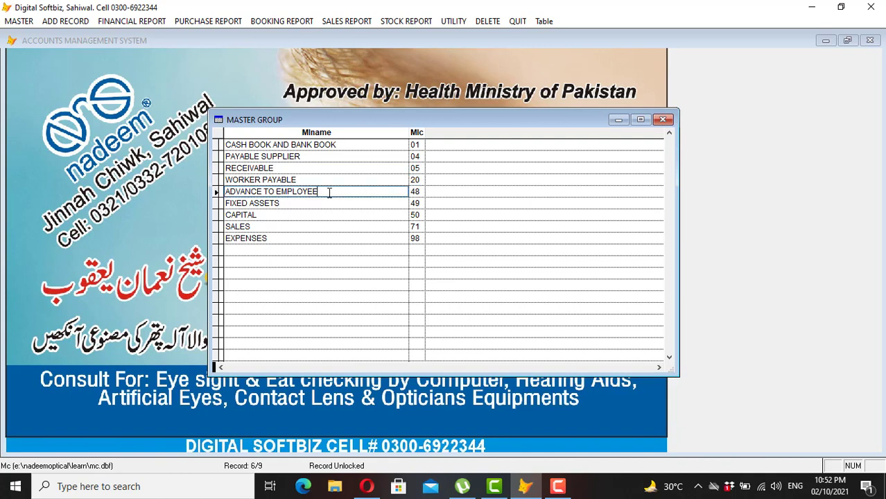
{"action": "left_click", "coordinate": [417, 192]}
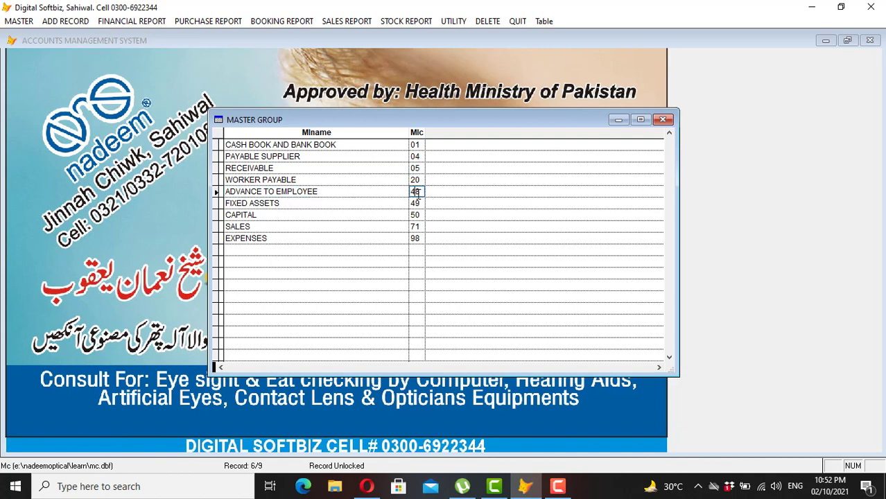
{"action": "left_click", "coordinate": [330, 203]}
{"action": "left_click", "coordinate": [419, 203]}
{"action": "left_click", "coordinate": [366, 216]}
{"action": "left_click", "coordinate": [416, 216]}
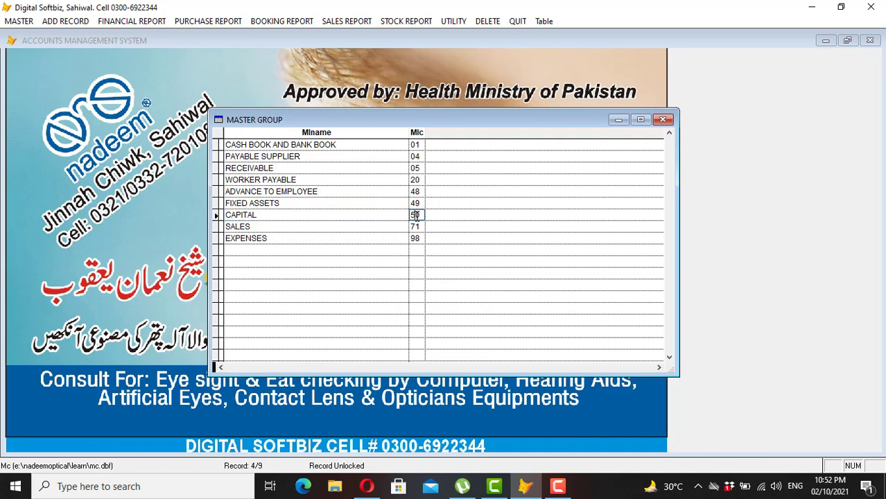
{"action": "left_click", "coordinate": [365, 227]}
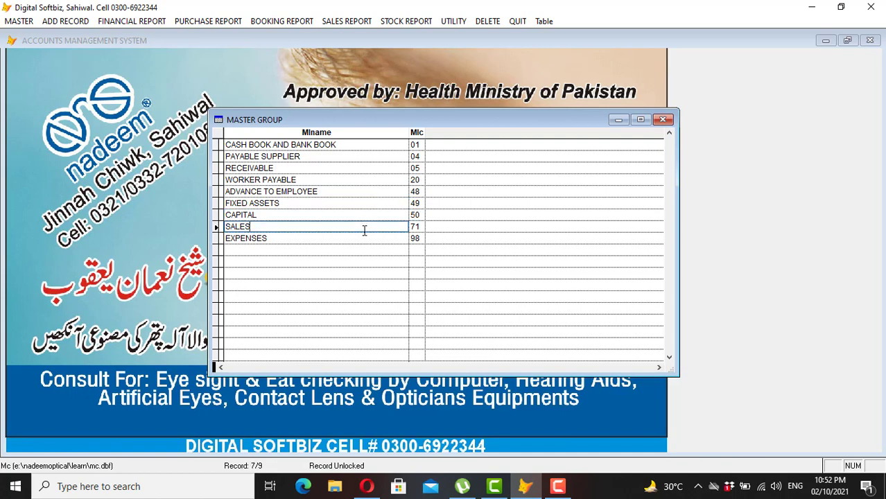
{"action": "left_click", "coordinate": [419, 227]}
{"action": "left_click", "coordinate": [391, 238]}
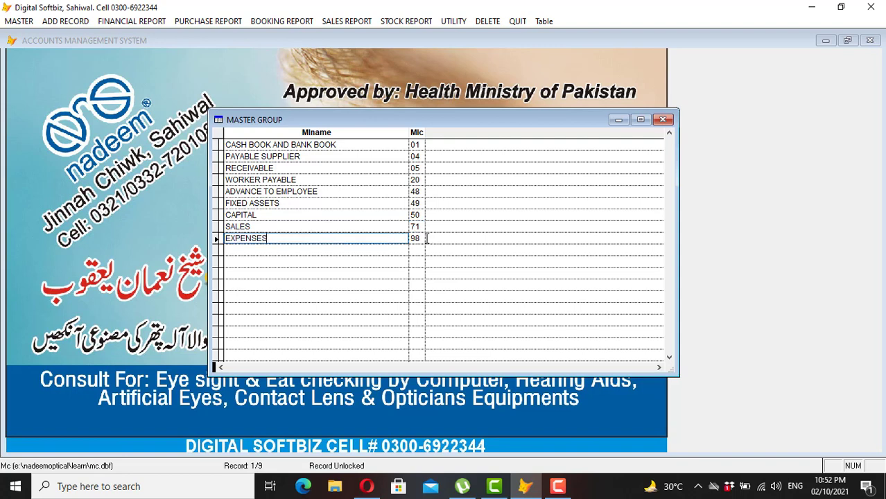
{"action": "left_click", "coordinate": [418, 239]}
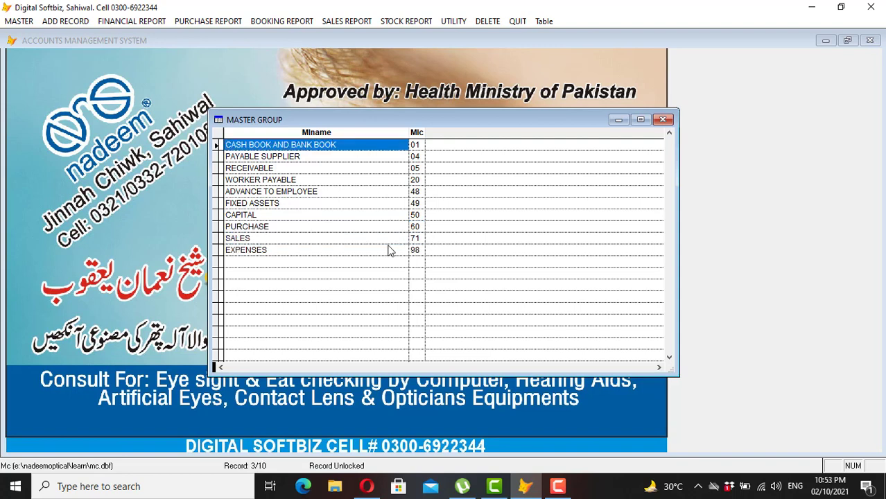
Check the Purchase group's code, and close the group list and the master group form.
{"action": "left_click", "coordinate": [417, 227]}
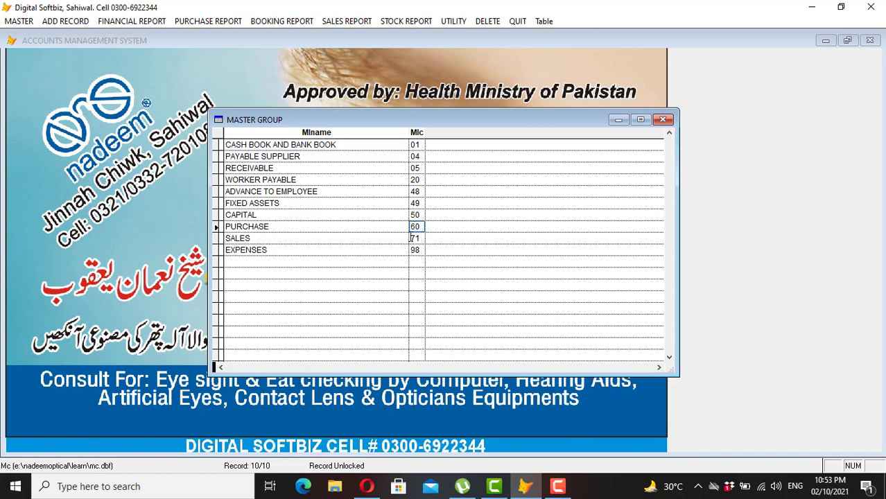
{"action": "key", "text": "ctrl+Home"}
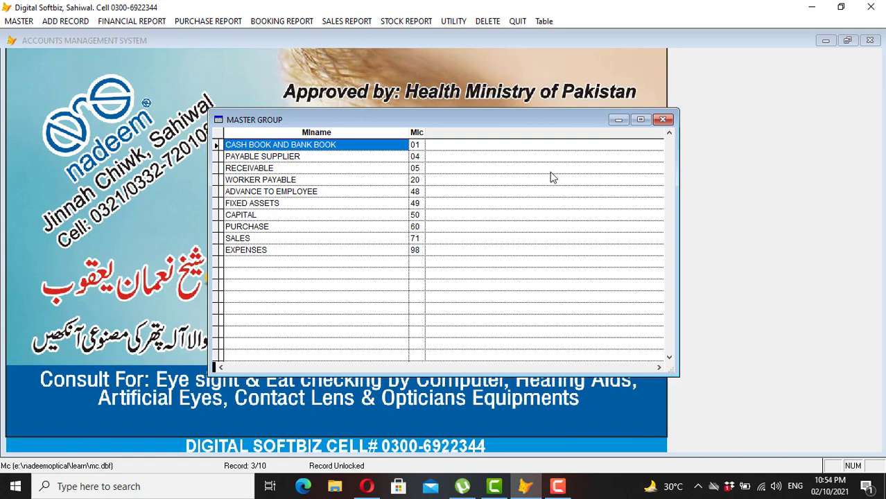
{"action": "left_click", "coordinate": [663, 119]}
{"action": "left_click", "coordinate": [589, 327]}
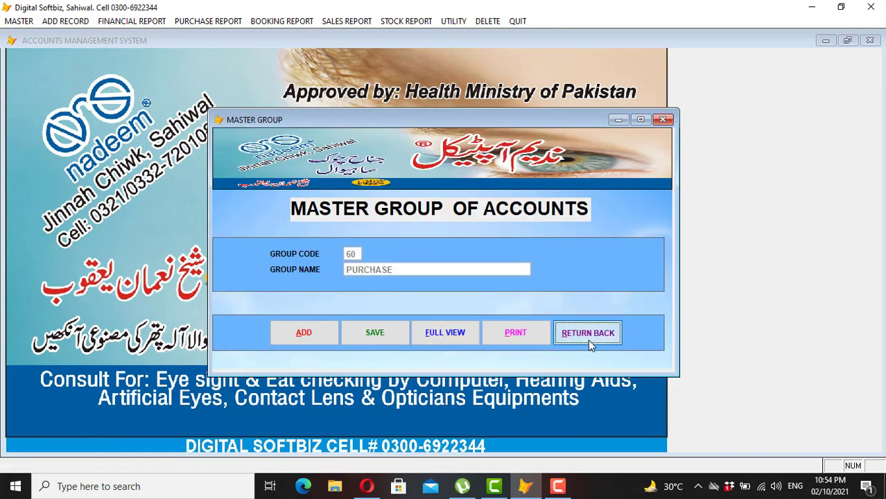
Open the full list of records in the master title of accounts.
{"action": "left_click", "coordinate": [19, 21]}
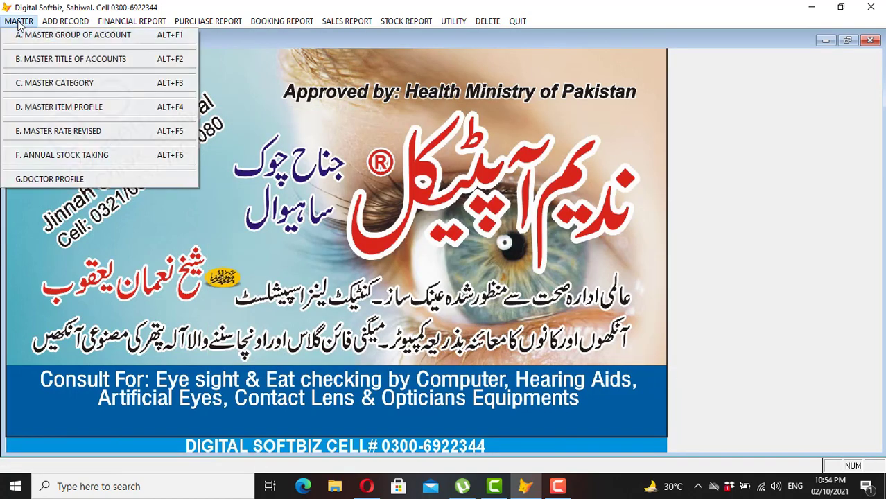
{"action": "left_click", "coordinate": [86, 62]}
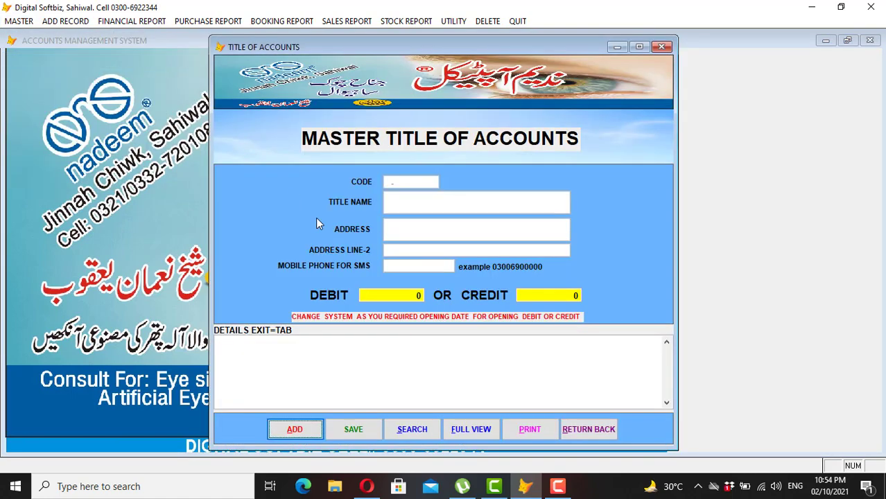
{"action": "left_click", "coordinate": [471, 429]}
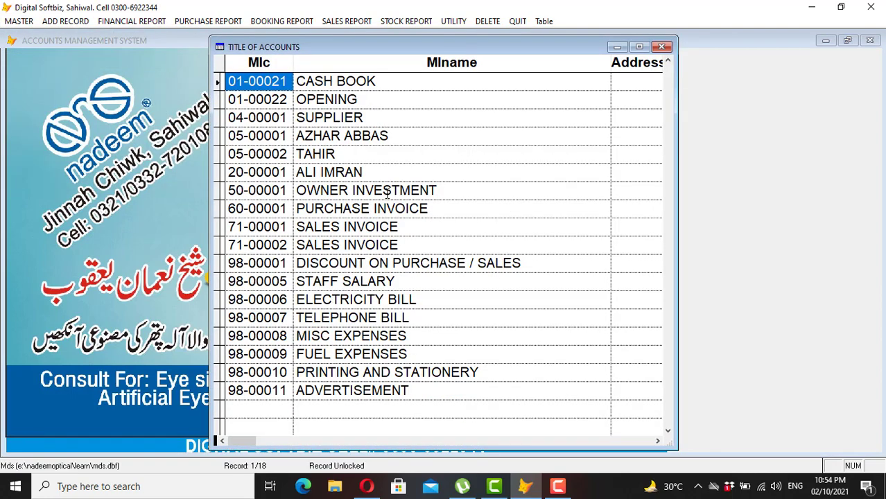
Examine the account titles and their codes, from Cash Book down to Advertisement.
{"action": "left_click", "coordinate": [381, 86]}
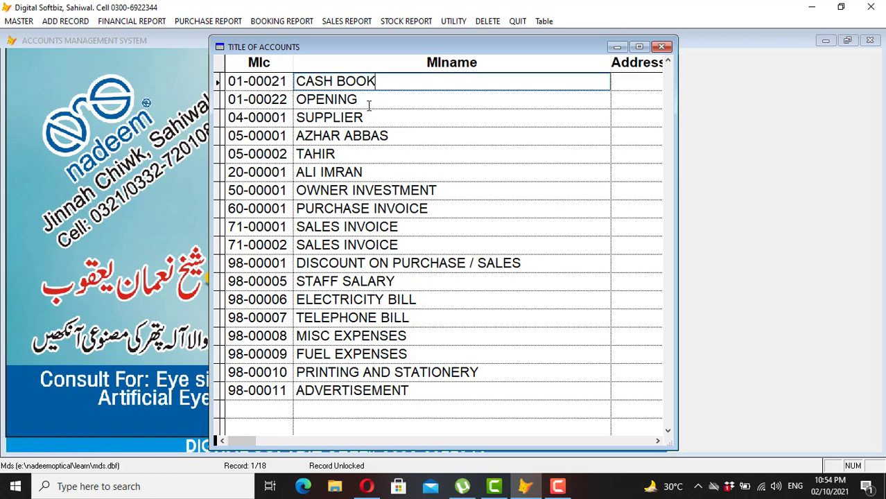
{"action": "left_click", "coordinate": [369, 104]}
{"action": "left_click_drag", "start_coordinate": [373, 99], "coordinate": [295, 99]}
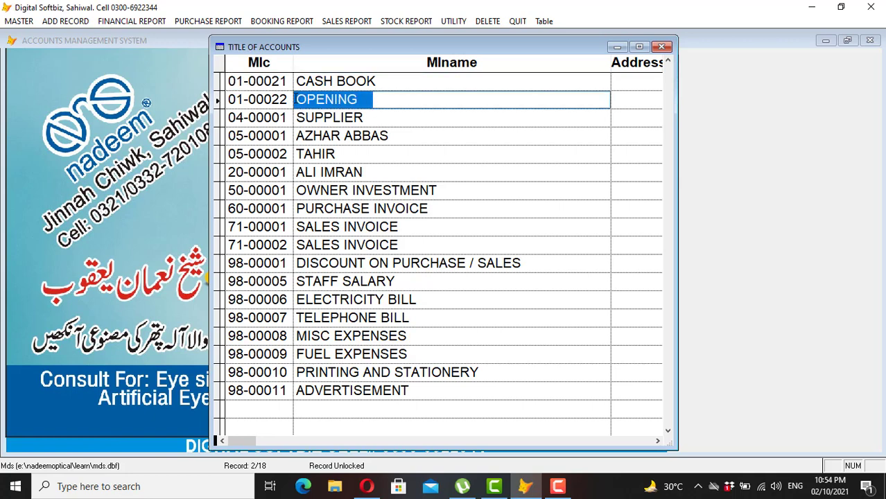
{"action": "left_click", "coordinate": [367, 115]}
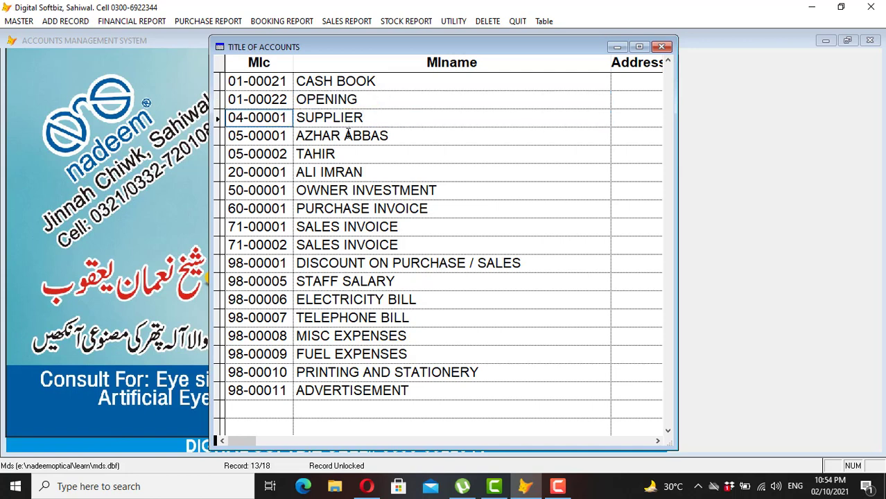
{"action": "left_click", "coordinate": [256, 136]}
{"action": "left_click", "coordinate": [297, 158]}
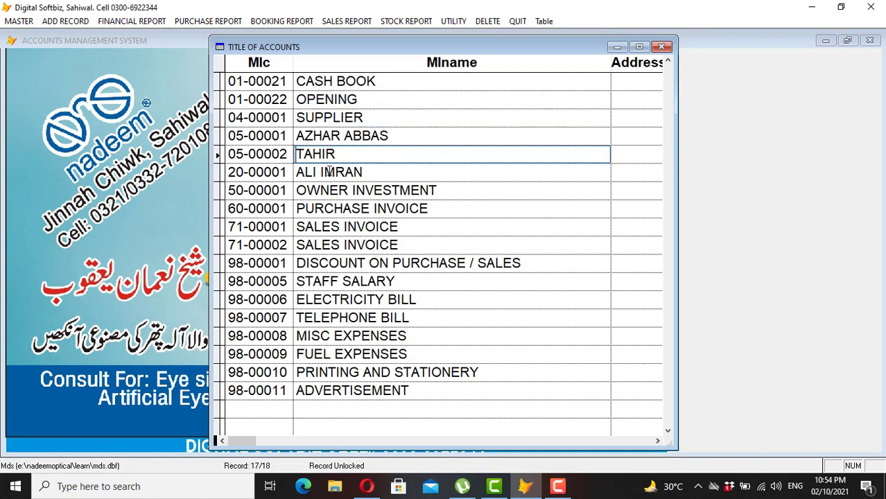
{"action": "key", "text": "Down"}
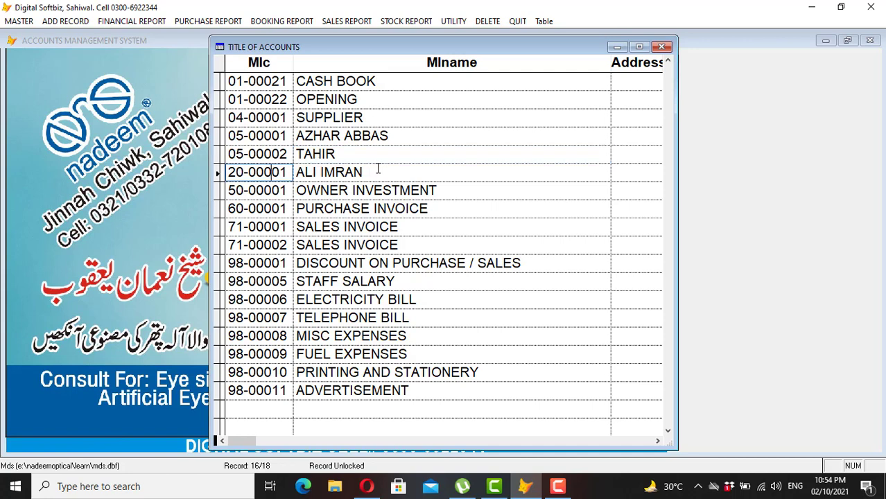
{"action": "left_click", "coordinate": [299, 189]}
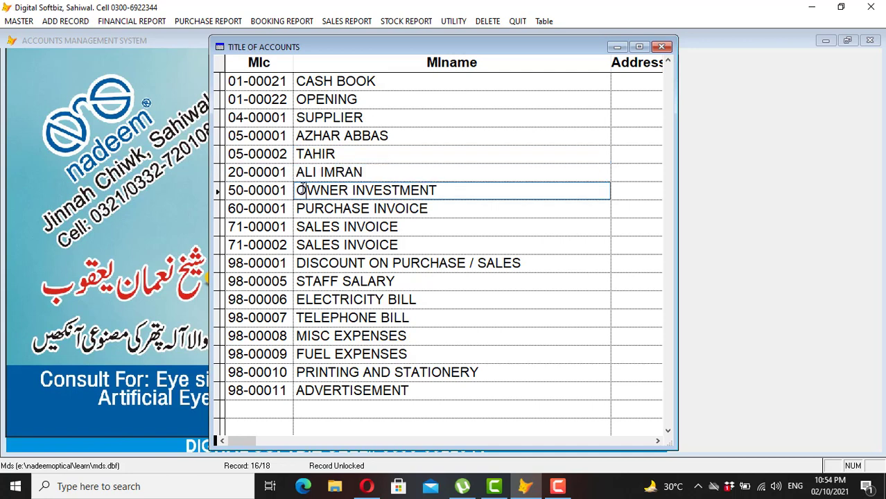
{"action": "left_click", "coordinate": [368, 208]}
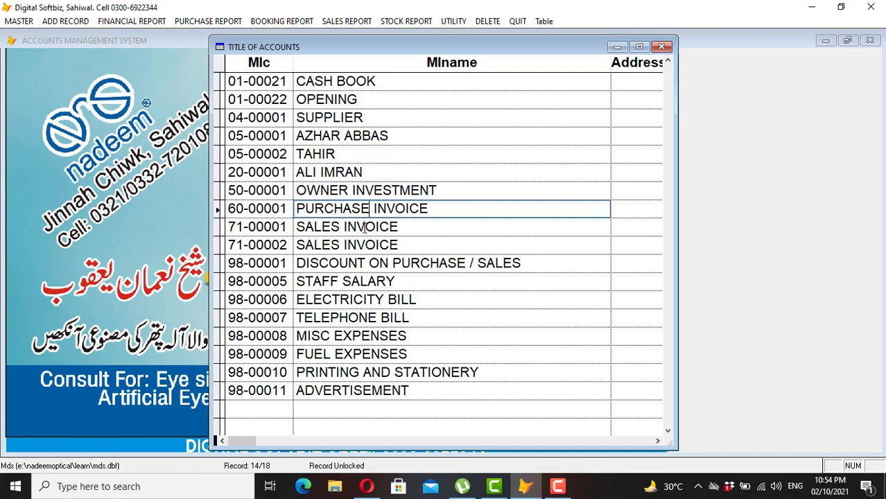
{"action": "left_click", "coordinate": [365, 245]}
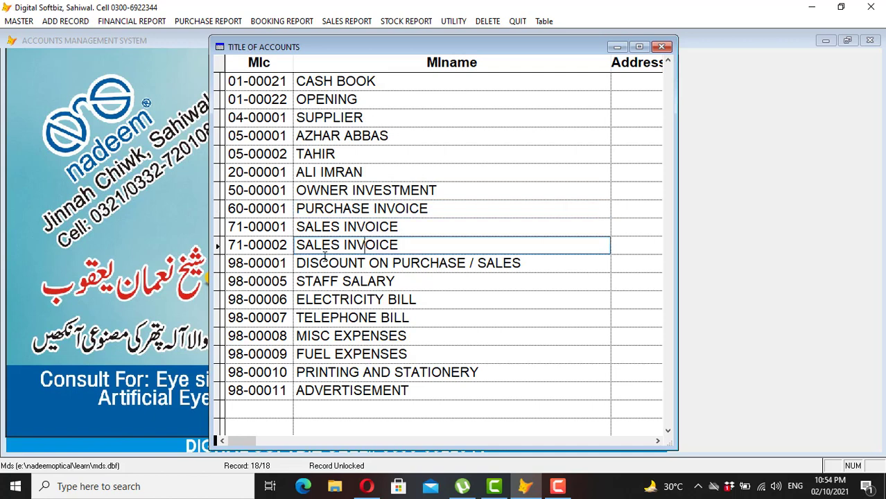
{"action": "left_click", "coordinate": [297, 265]}
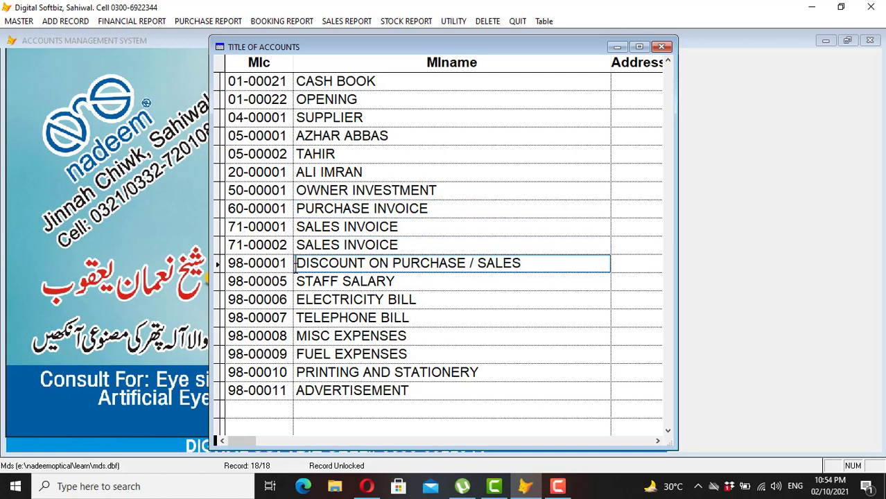
{"action": "left_click", "coordinate": [298, 281]}
{"action": "left_click", "coordinate": [315, 299]}
{"action": "left_click", "coordinate": [321, 318]}
{"action": "left_click", "coordinate": [334, 373]}
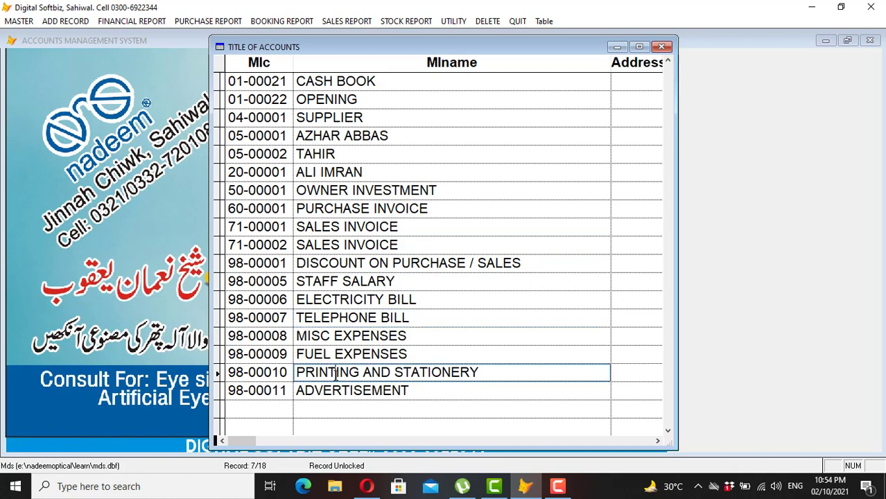
{"action": "left_click", "coordinate": [335, 390]}
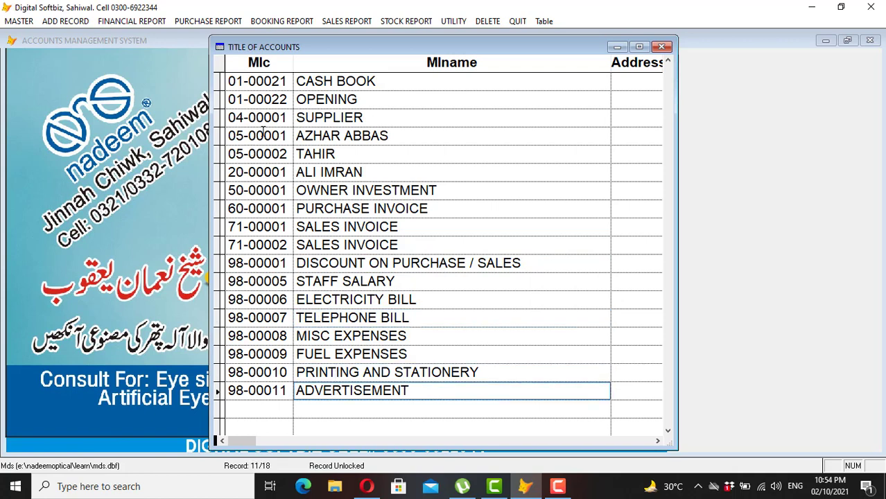
Inspect the group prefix and serial part of the Supplier account's code, and close the title list.
{"action": "left_click_drag", "start_coordinate": [248, 118], "coordinate": [284, 118]}
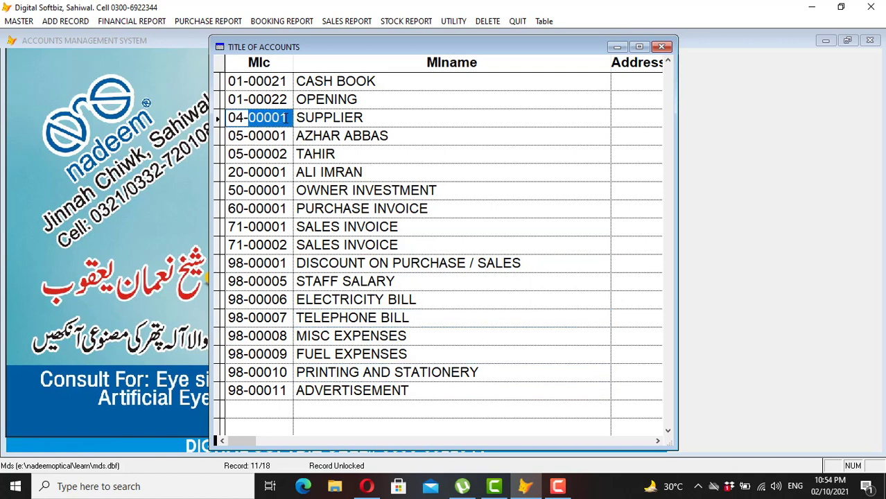
{"action": "left_click", "coordinate": [270, 118]}
{"action": "left_click", "coordinate": [244, 119]}
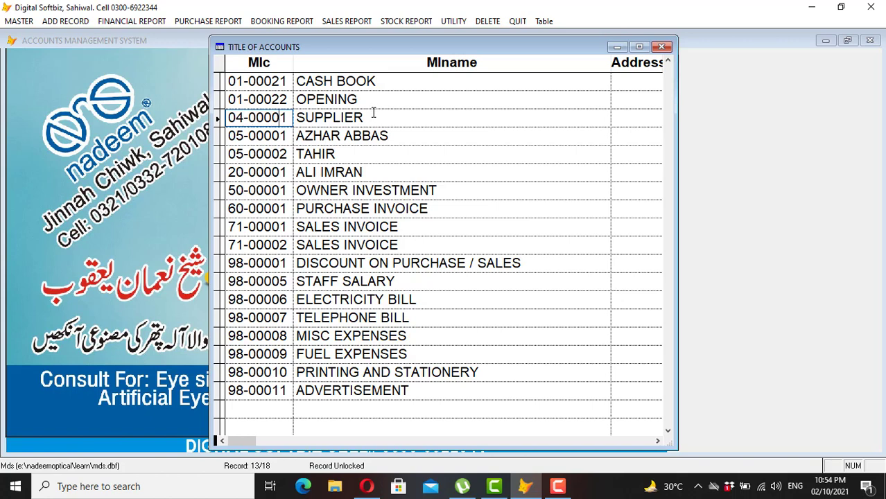
{"action": "key", "text": "Escape"}
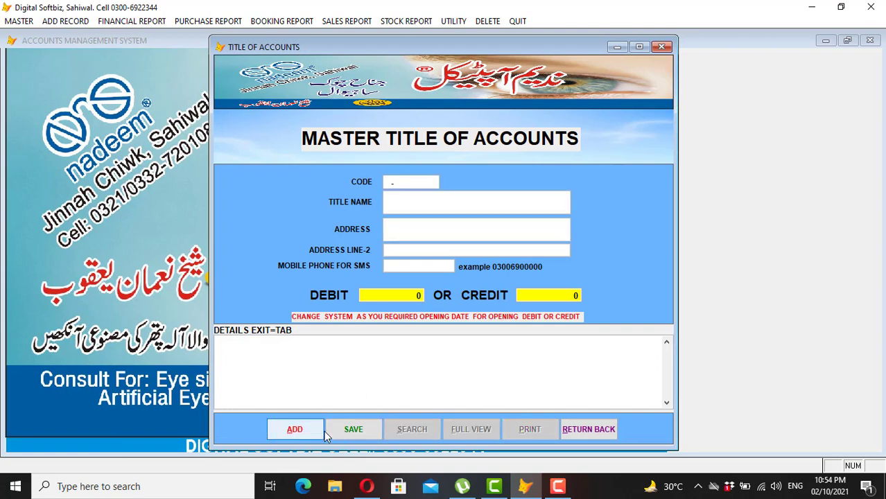
Start a new account title with code 04-00002 and enter the supplier's name and address.
{"action": "type", "text": "04000002999900002"}
{"action": "key", "text": "Return"}
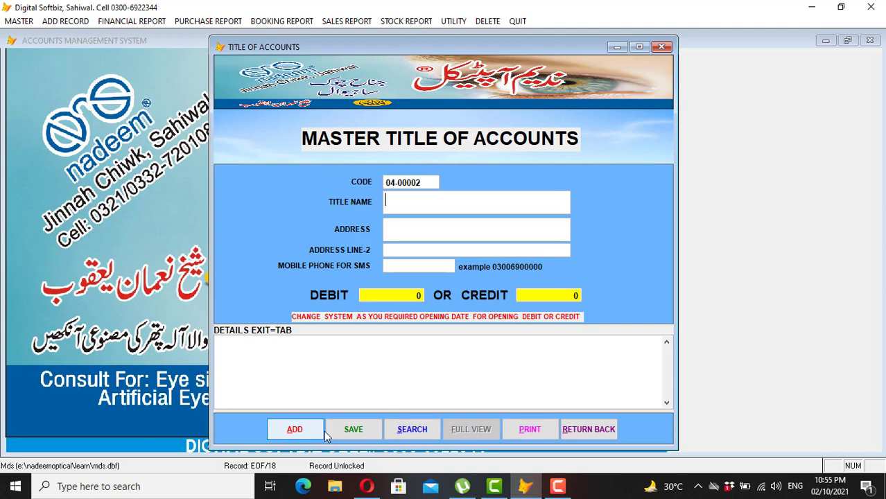
{"action": "type", "text": "HASAN"}
{"action": "key", "text": "Return"}
{"action": "type", "text": "LAHORE"}
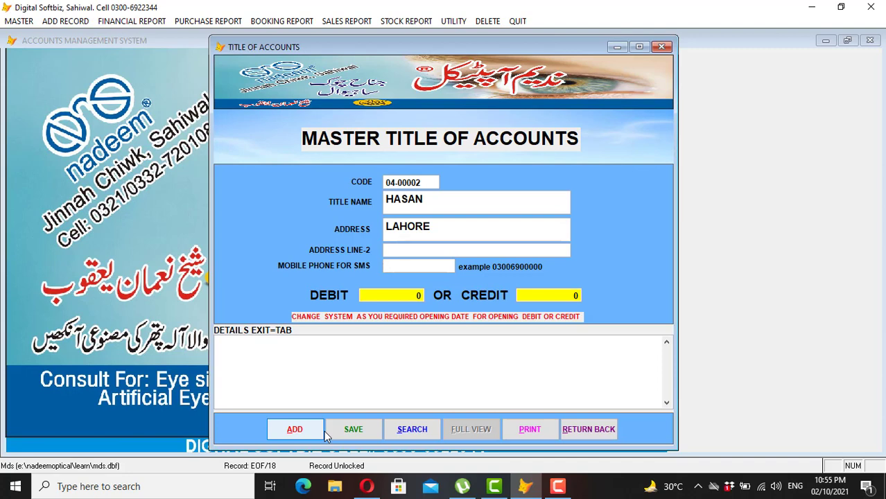
Enter the mobile phone number, an opening credit of 100,000 and the details "sldjhajdhlasjh", and save the title.
{"action": "type", "text": "033333333"}
{"action": "key", "text": "Return"}
{"action": "key", "text": "Return"}
{"action": "type", "text": "1000.00 0"}
{"action": "key", "text": "Return"}
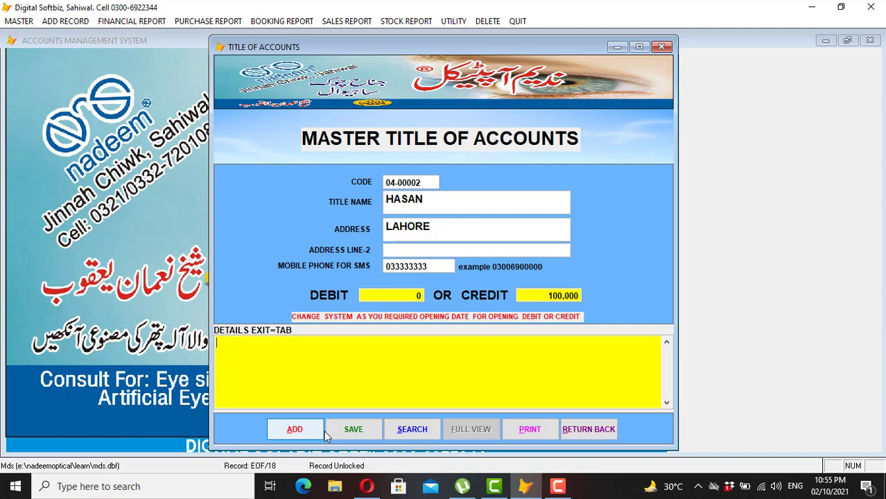
{"action": "type", "text": "sldjhajdhlasjh"}
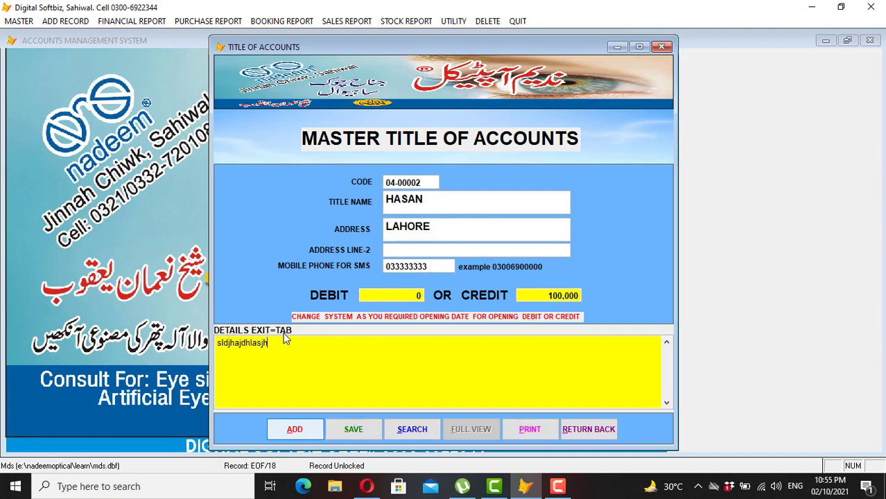
{"action": "key", "text": "Tab"}
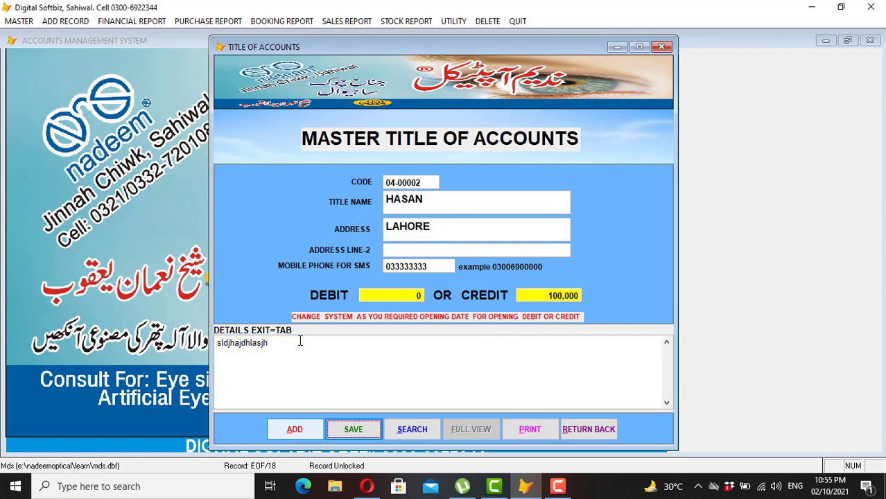
{"action": "key", "text": "Return"}
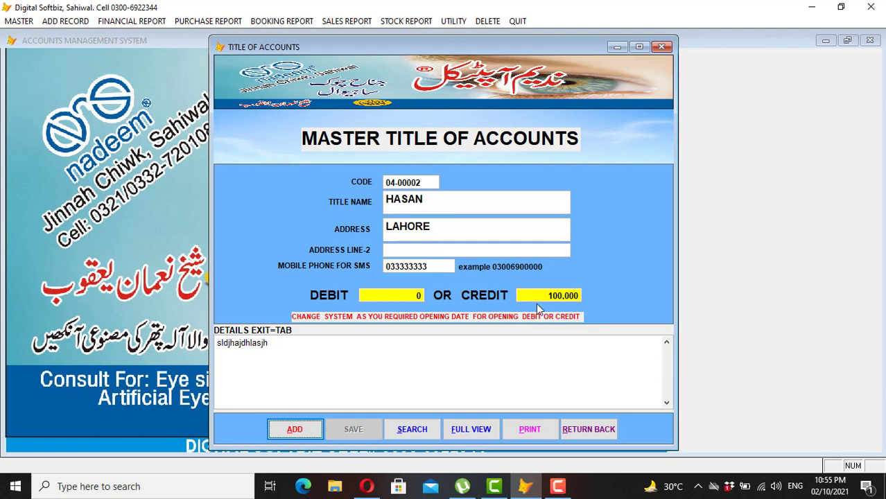
Add an account title with code 05-00003, filling in the person's name, address and mobile phone, and save it.
{"action": "left_click", "coordinate": [300, 429]}
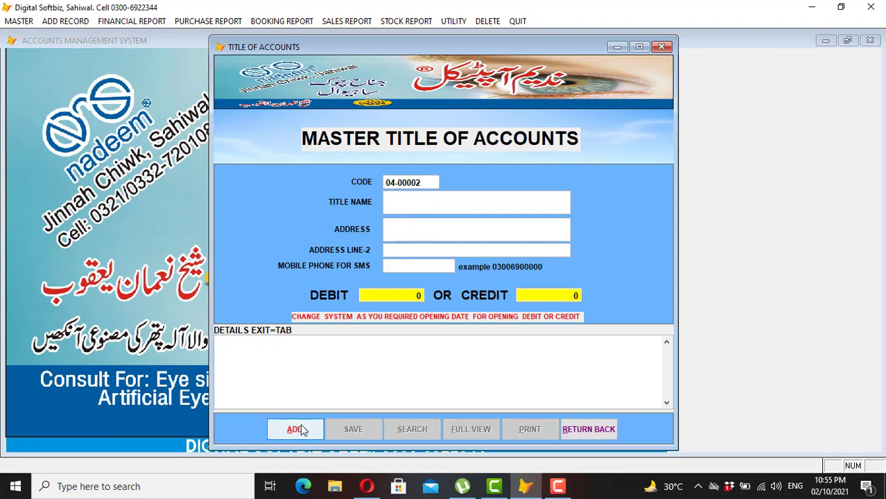
{"action": "type", "text": "05-00003"}
{"action": "key", "text": "Return"}
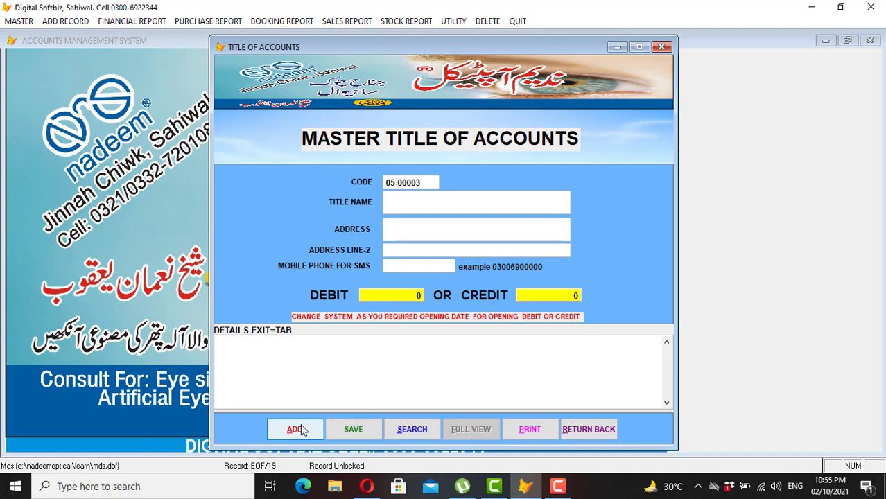
{"action": "type", "text": "AADIL"}
{"action": "key", "text": "Return"}
{"action": "type", "text": "SWL"}
{"action": "type", "text": "03333333"}
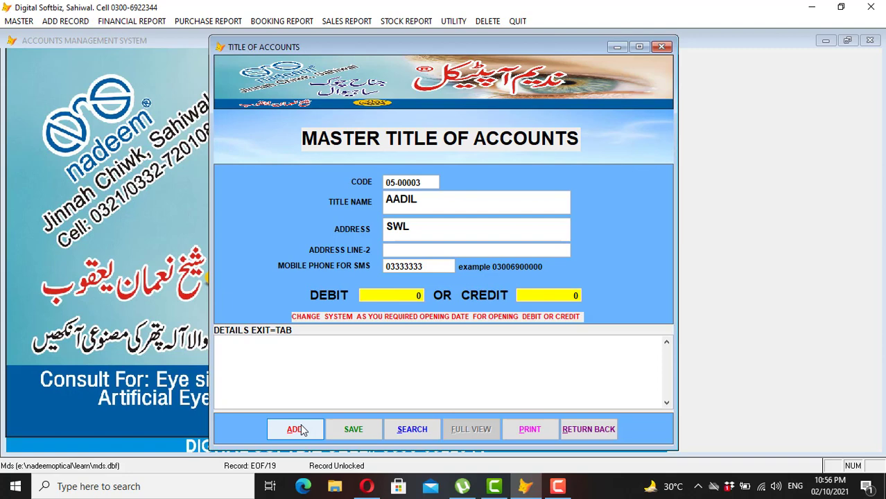
{"action": "key", "text": "Return"}
{"action": "key", "text": "Tab"}
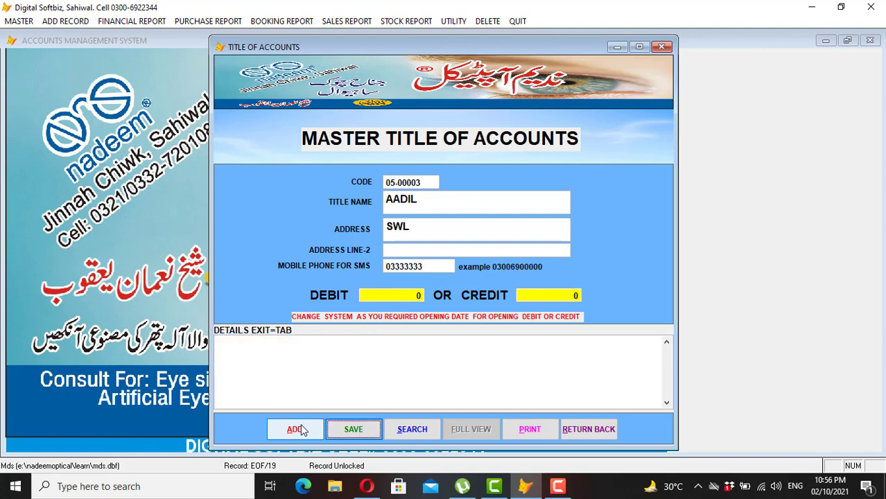
{"action": "key", "text": "Return"}
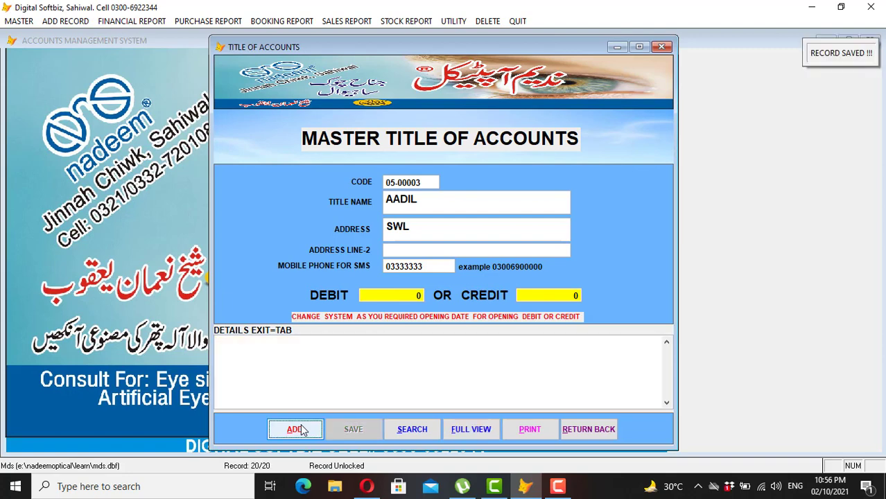
Start another account title and set its code to 20-00002.
{"action": "key", "text": "Return"}
{"action": "type", "text": "20"}
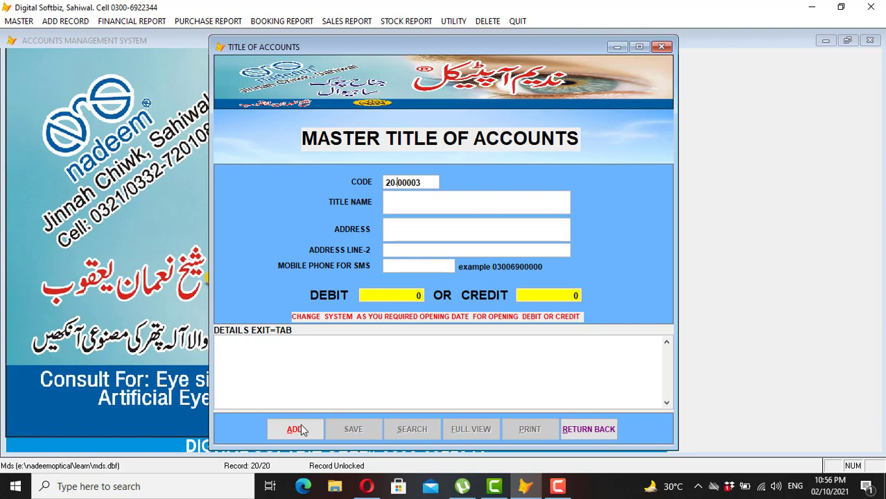
{"action": "key", "text": "BackSpace"}
{"action": "key", "text": "BackSpace"}
{"action": "type", "text": "04"}
{"action": "key", "text": "BackSpace"}
{"action": "type", "text": "0"}
{"action": "key", "text": "BackSpace"}
{"action": "type", "text": "3"}
{"action": "key", "text": "BackSpace"}
{"action": "key", "text": "BackSpace"}
{"action": "type", "text": "20"}
{"action": "key", "text": "Right"}
{"action": "key", "text": "Right"}
{"action": "type", "text": "0"}
{"action": "key", "text": "Return"}
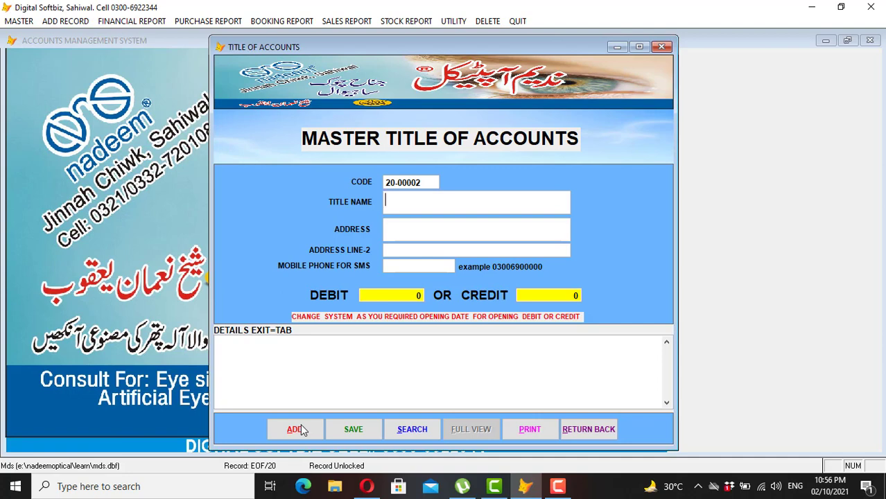
Enter the person's name as the title name, leave the remaining fields empty, and save the record.
{"action": "type", "text": "HAMZA"}
{"action": "key", "text": "Return"}
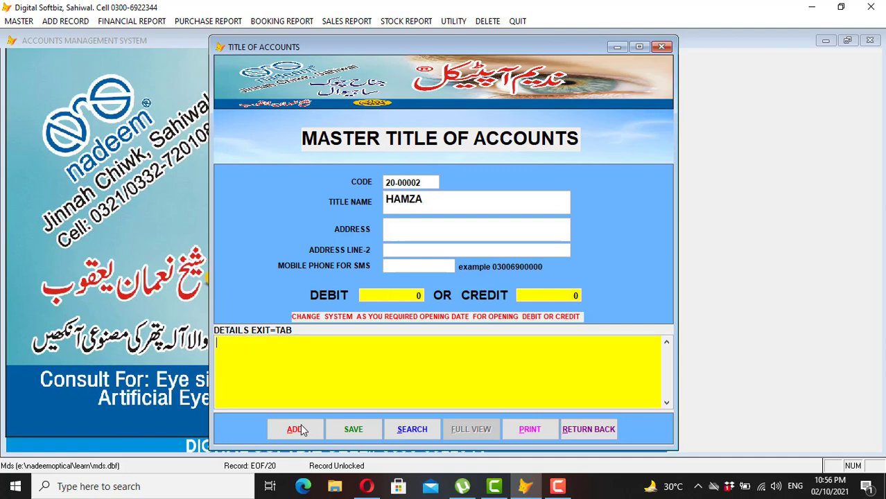
{"action": "key", "text": "Tab"}
{"action": "key", "text": "Return"}
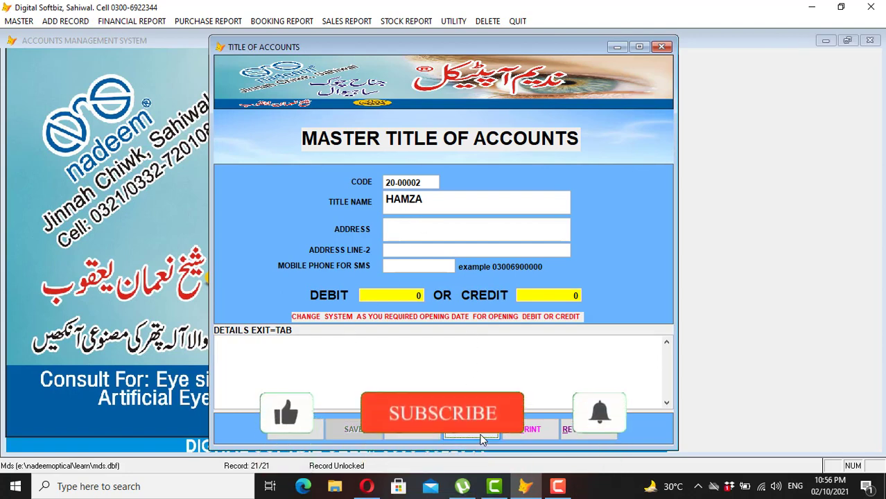
Check the new titles 04-00002, 05-00003 and 20-00002 in the full list, and close the list and the title form.
{"action": "key", "text": "alt+f"}
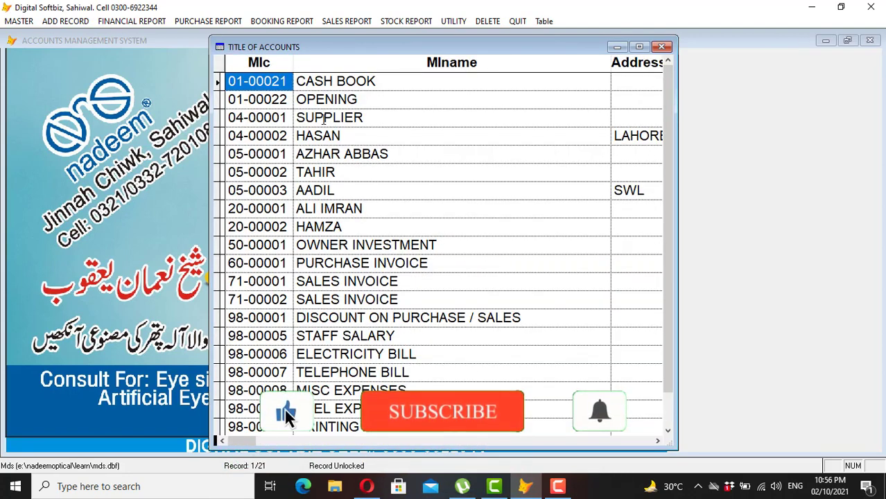
{"action": "left_click", "coordinate": [277, 135]}
{"action": "left_click", "coordinate": [342, 132]}
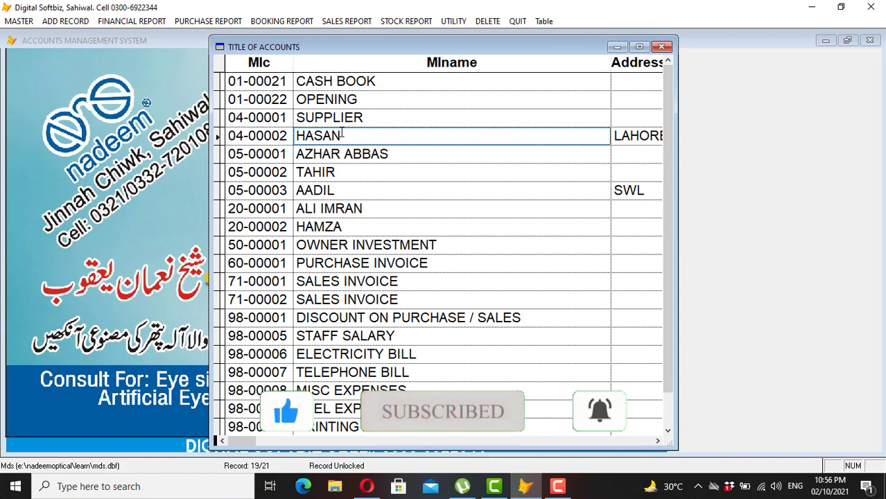
{"action": "left_click", "coordinate": [276, 190]}
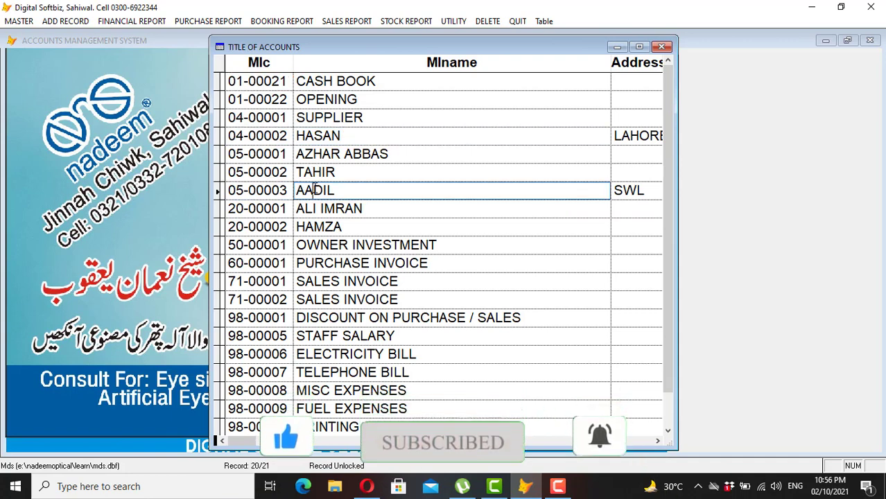
{"action": "left_click", "coordinate": [285, 223]}
{"action": "left_click", "coordinate": [313, 226]}
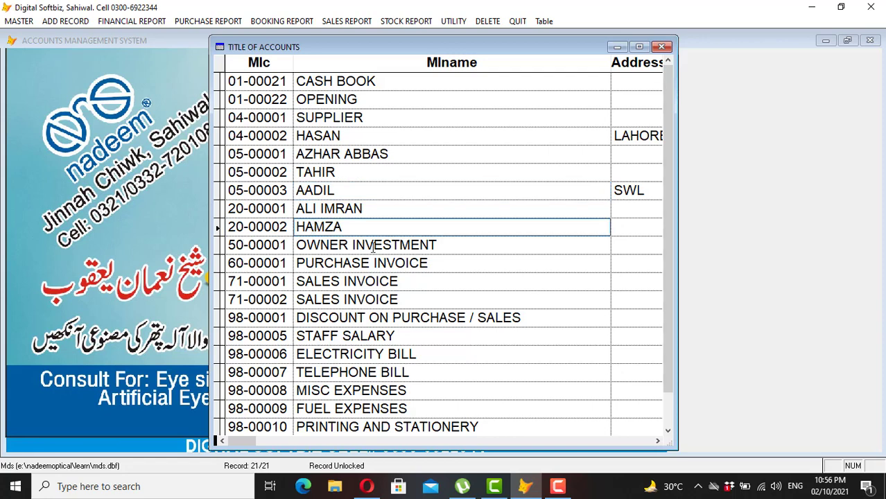
{"action": "key", "text": "Return"}
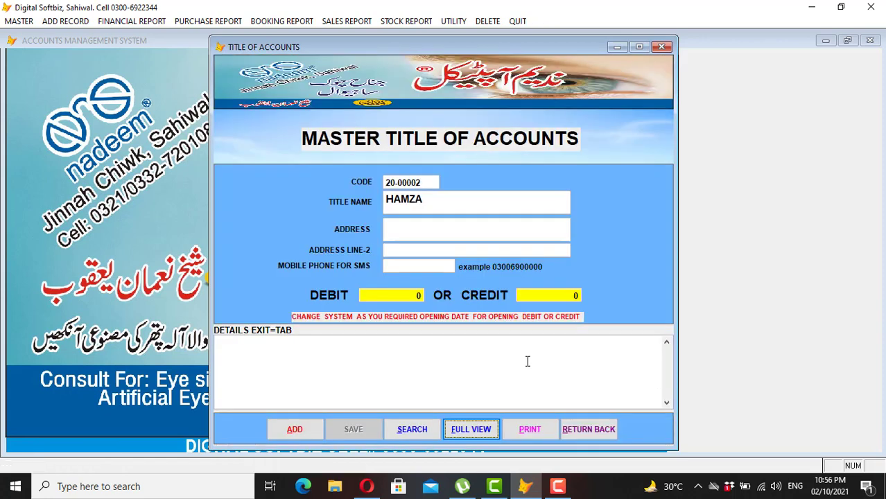
{"action": "left_click", "coordinate": [590, 431]}
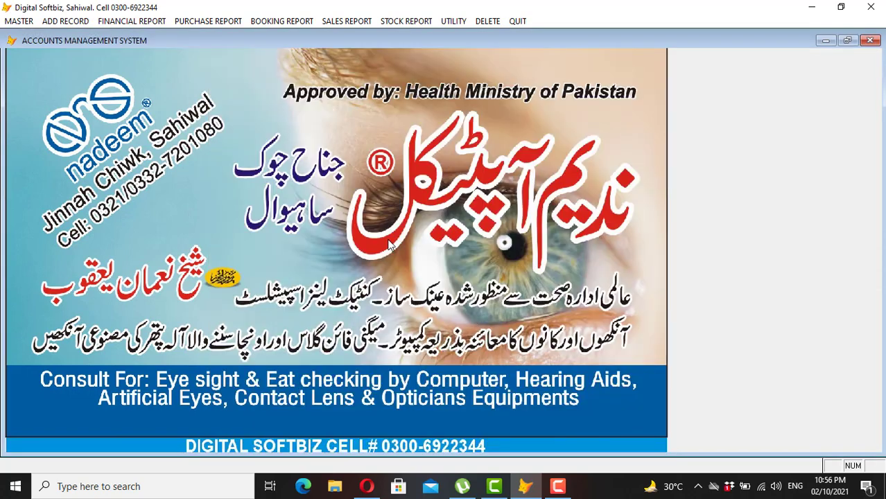
Preview the ledger of account 04-00002 on screen by searching for its title name, and close the preview.
{"action": "left_click", "coordinate": [19, 21]}
{"action": "mouse_move", "coordinate": [132, 22]}
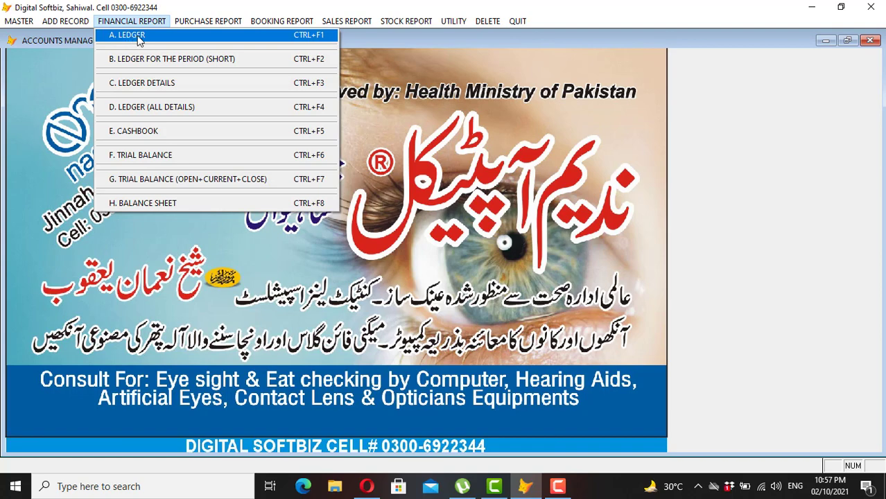
{"action": "left_click", "coordinate": [138, 40]}
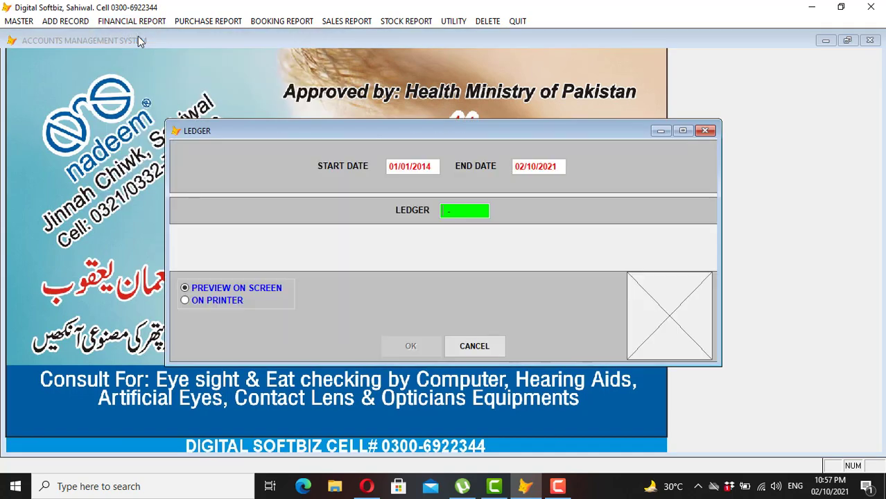
{"action": "key", "text": "Return"}
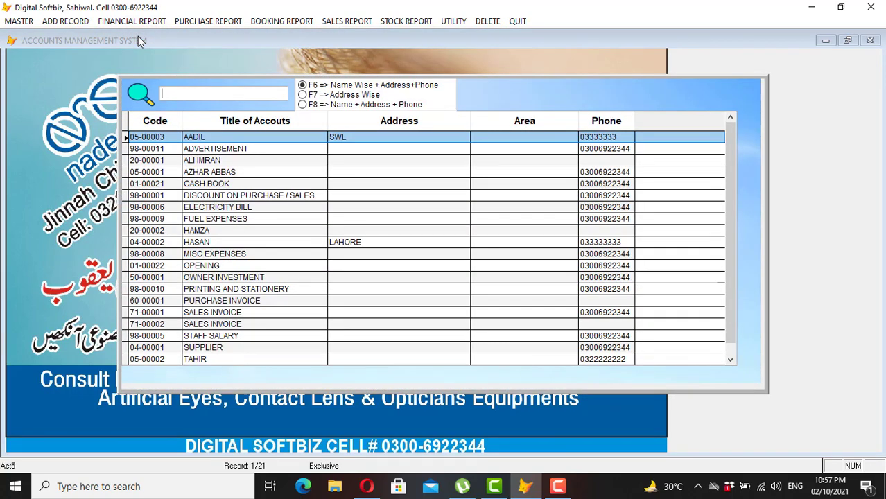
{"action": "type", "text": "HASA"}
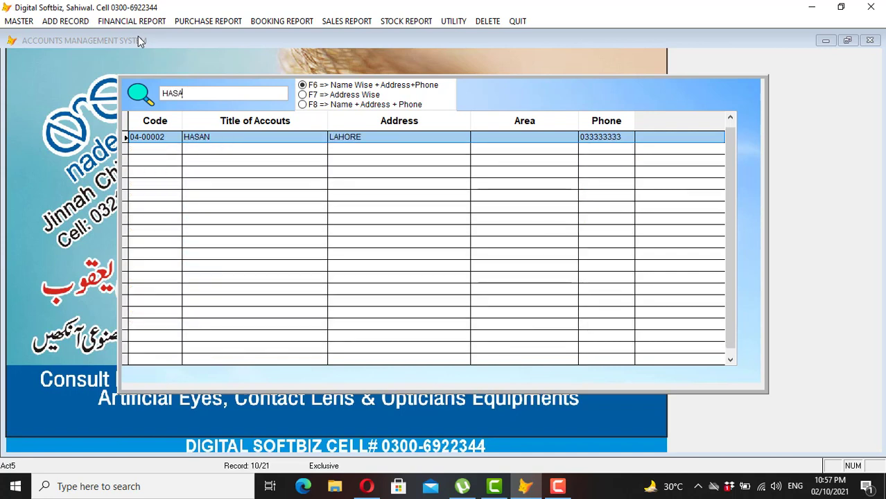
{"action": "key", "text": "Return"}
{"action": "key", "text": "Return"}
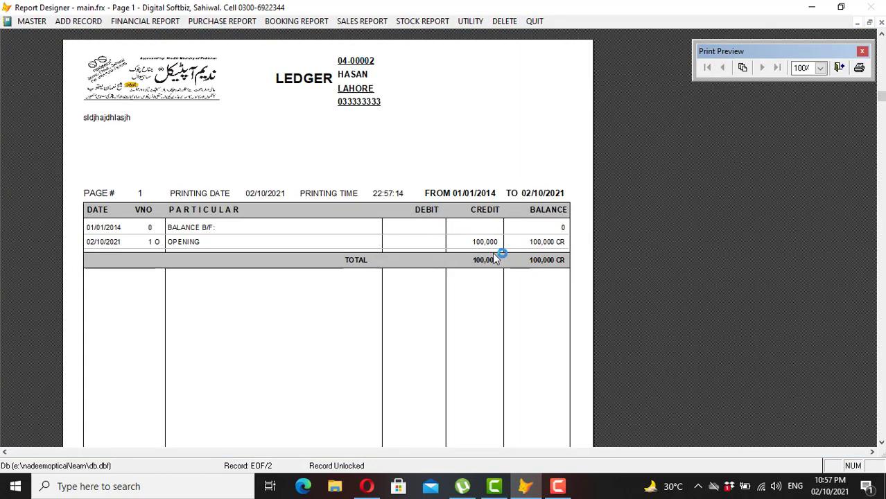
{"action": "key", "text": "Escape"}
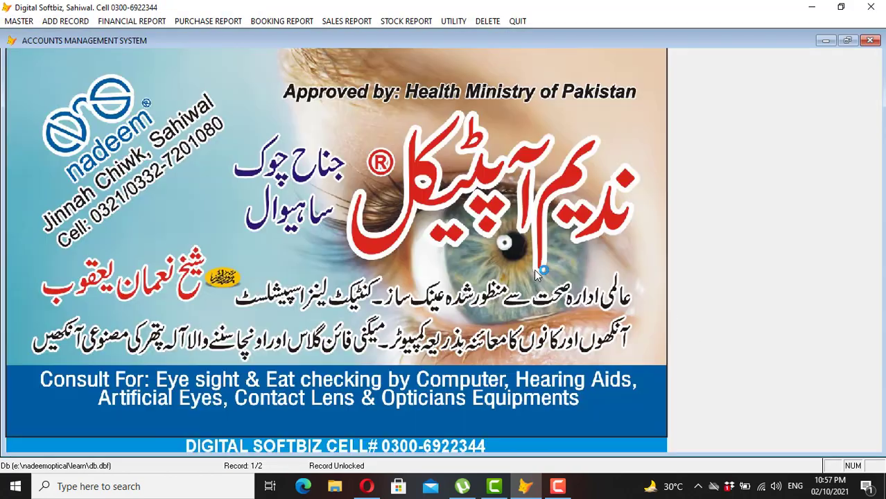
Try to preview the ledger of account 05-00003, found by its title name, and close the ledger form.
{"action": "left_click", "coordinate": [157, 21]}
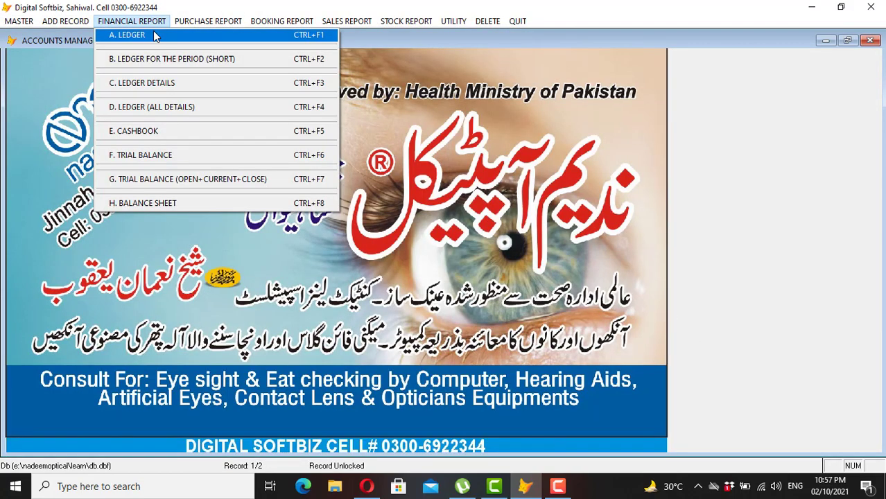
{"action": "left_click", "coordinate": [154, 33]}
{"action": "key", "text": "Return"}
{"action": "key", "text": "Return"}
{"action": "key", "text": "Return"}
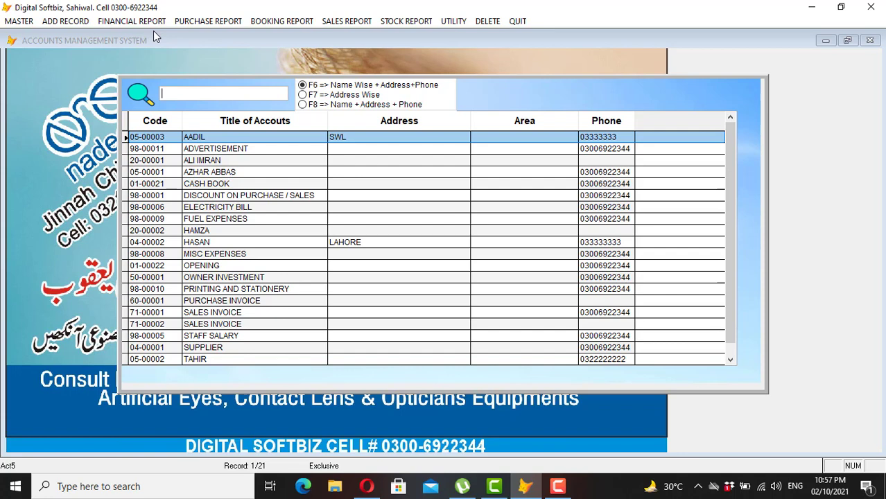
{"action": "type", "text": "AAD"}
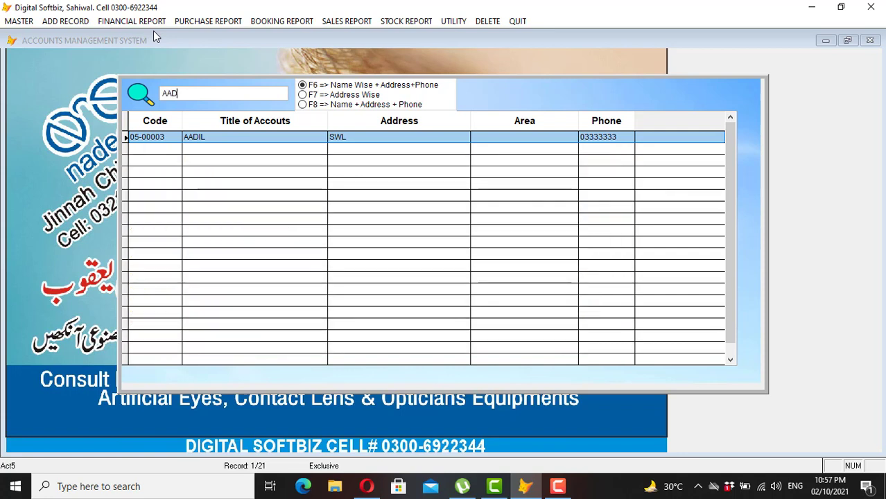
{"action": "key", "text": "Return"}
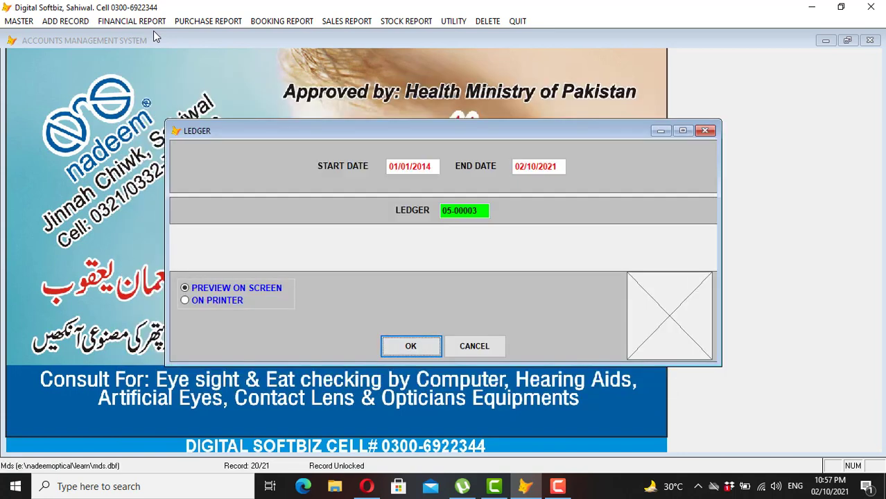
{"action": "key", "text": "Return"}
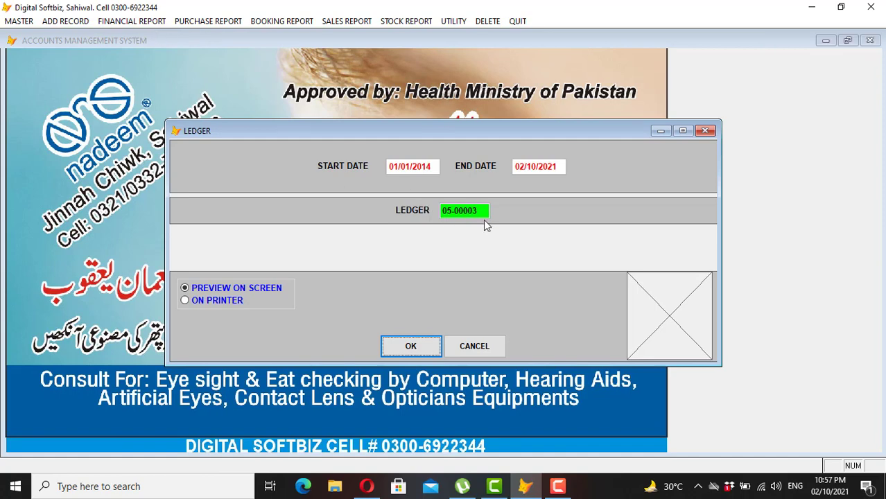
{"action": "left_click", "coordinate": [474, 346]}
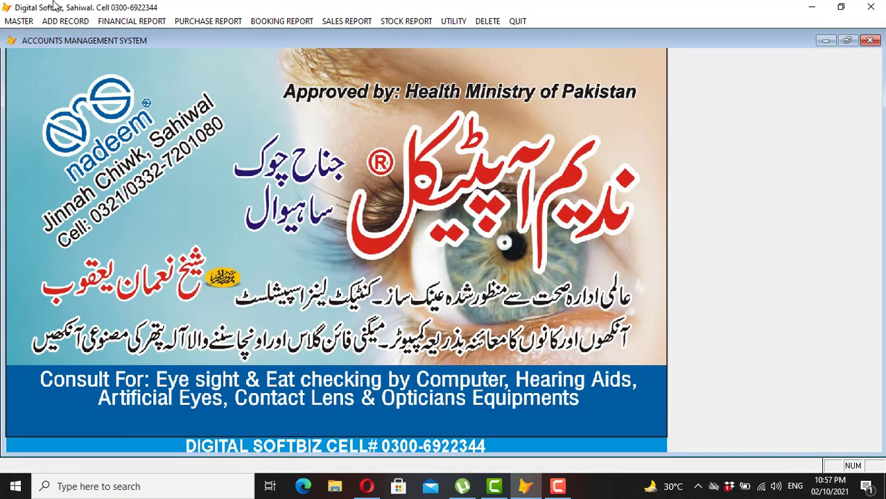
Open the master category form, review the FRAME, LENS and GLASSES entries in its full list, and close the list.
{"action": "left_click", "coordinate": [31, 21]}
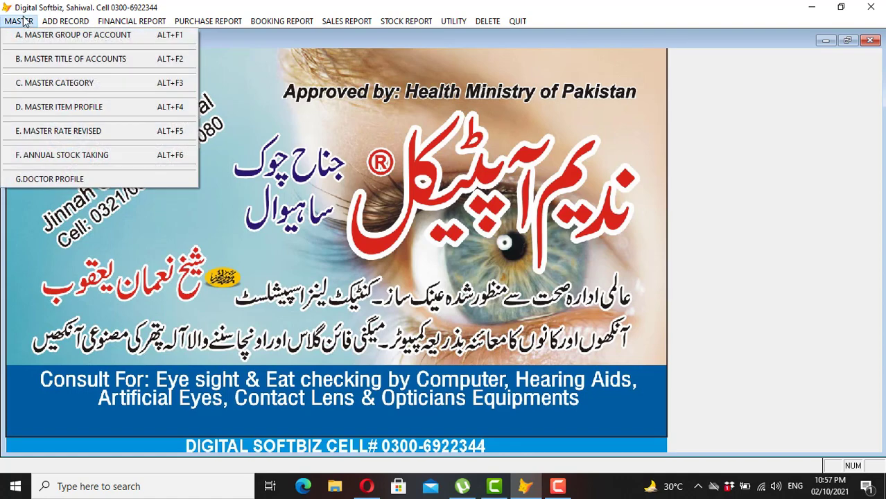
{"action": "left_click", "coordinate": [72, 84]}
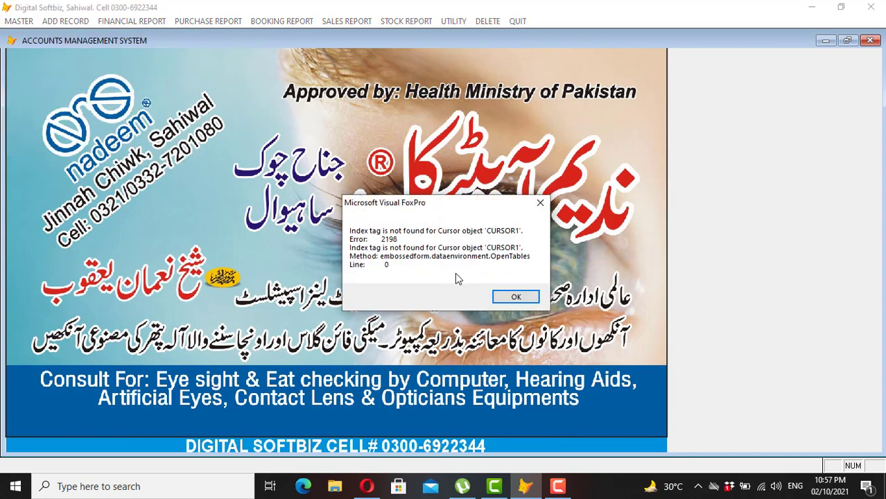
{"action": "left_click", "coordinate": [497, 297]}
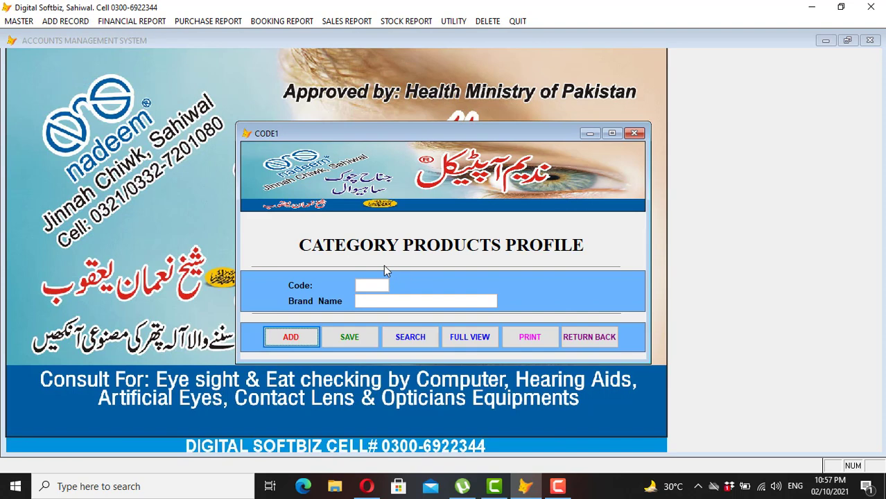
{"action": "left_click", "coordinate": [463, 338]}
{"action": "left_click", "coordinate": [329, 159]}
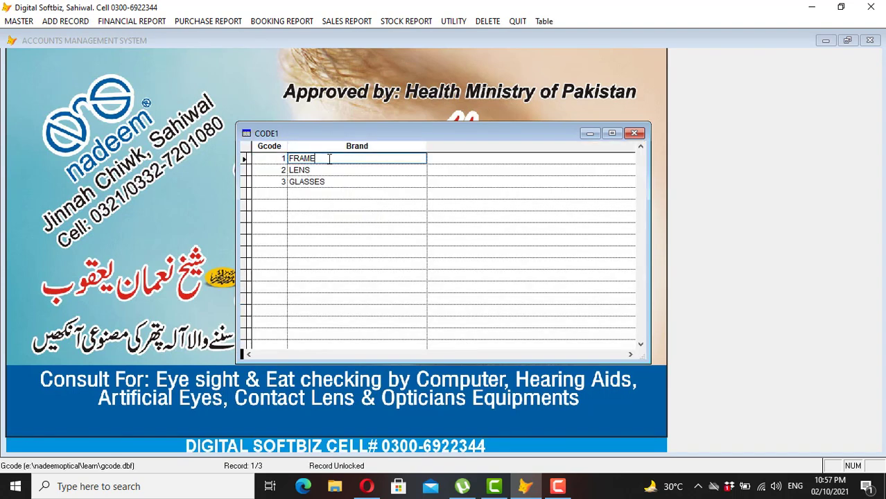
{"action": "left_click", "coordinate": [324, 171]}
{"action": "left_click", "coordinate": [333, 181]}
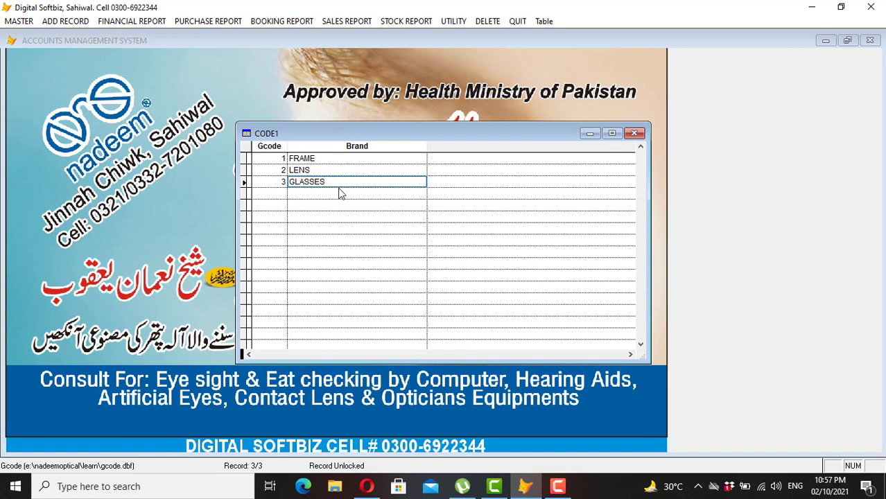
{"action": "key", "text": "Escape"}
Try to add a product category with code 4 and the brand name GLASS, and close the category form.
{"action": "left_click", "coordinate": [306, 344]}
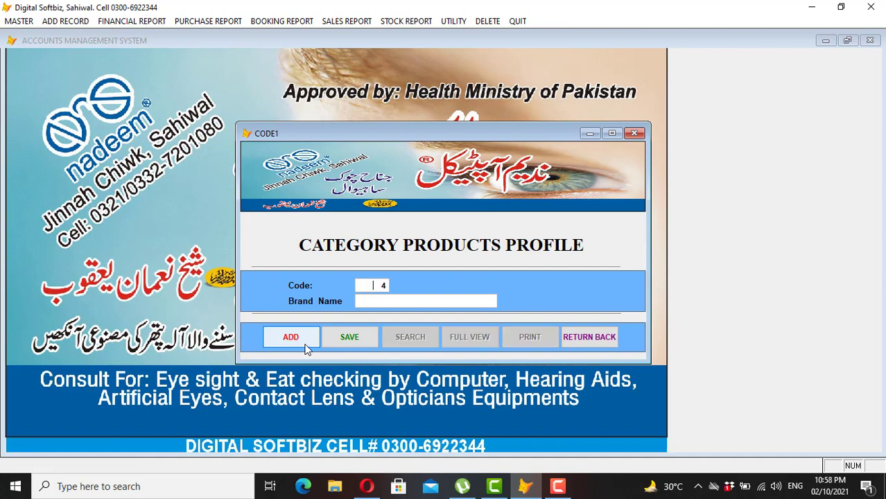
{"action": "key", "text": "Return"}
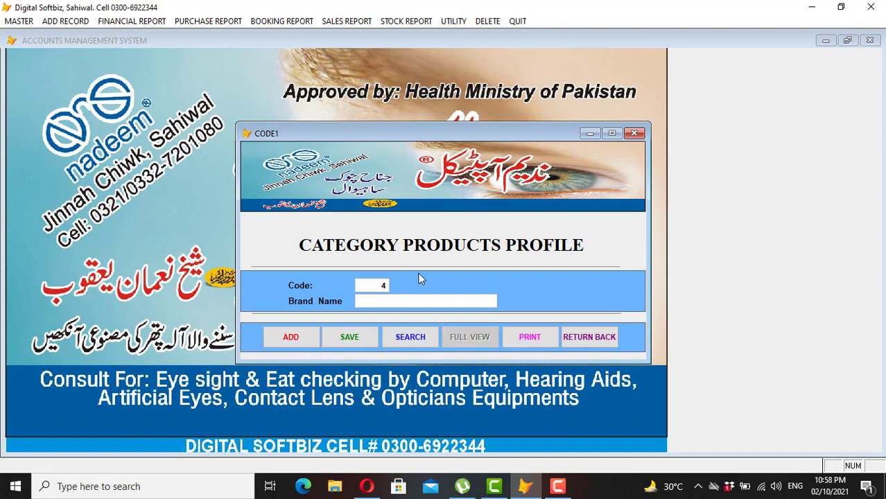
{"action": "type", "text": "GLASS"}
{"action": "key", "text": "Return"}
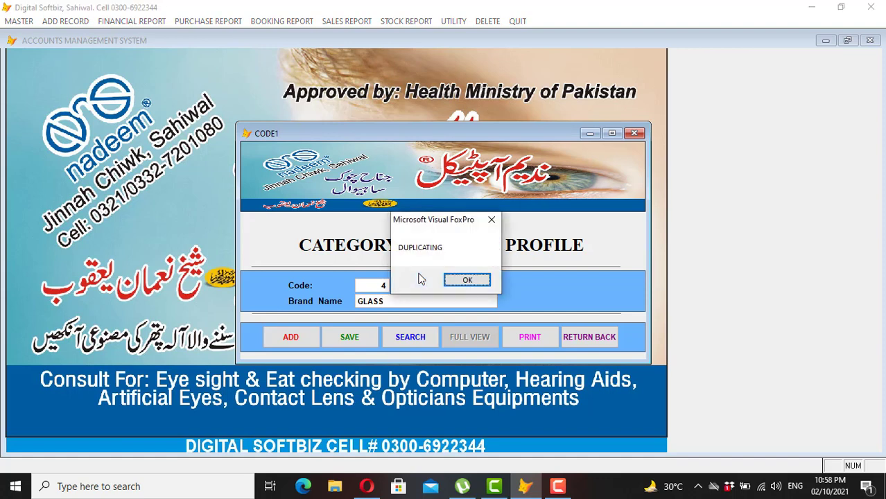
{"action": "key", "text": "Return"}
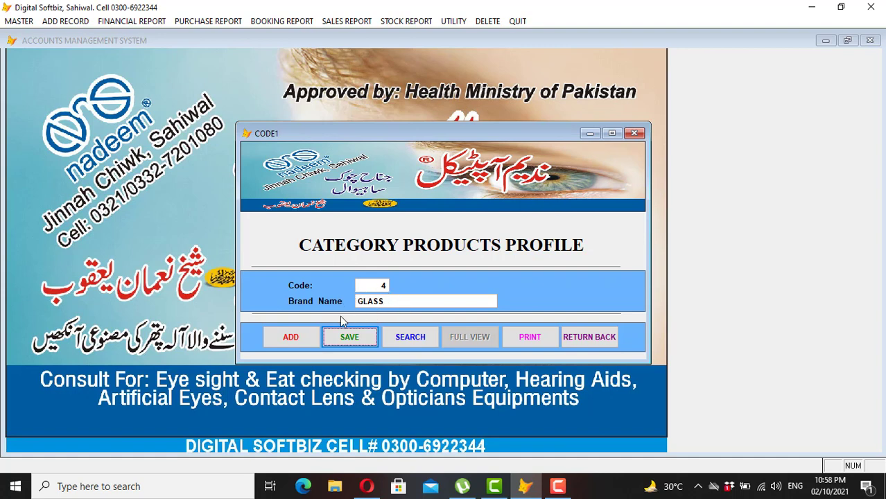
{"action": "left_click", "coordinate": [589, 338]}
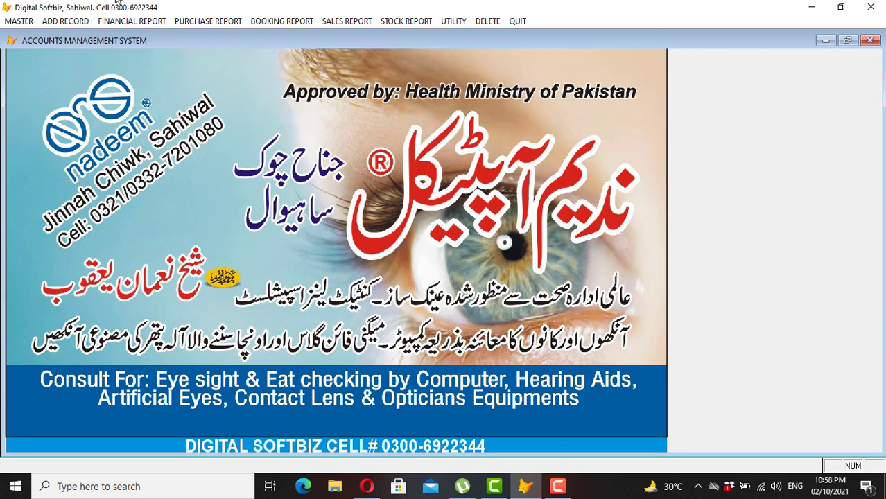
Open the master item profile and examine the brands, codes and item names of the existing items in the full list.
{"action": "left_click", "coordinate": [19, 21]}
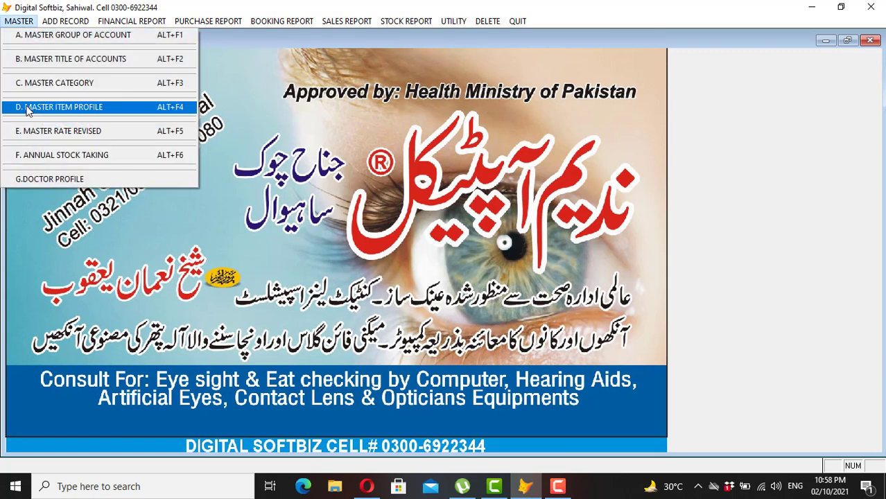
{"action": "left_click", "coordinate": [98, 110]}
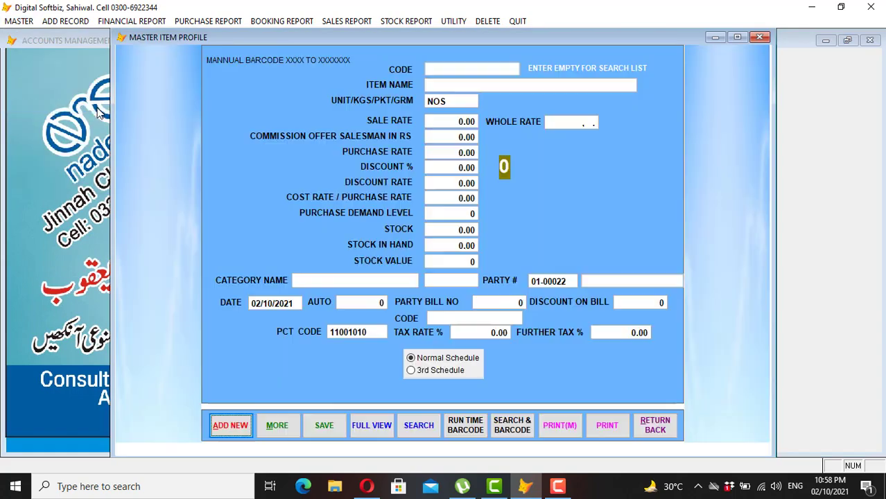
{"action": "left_click", "coordinate": [372, 426]}
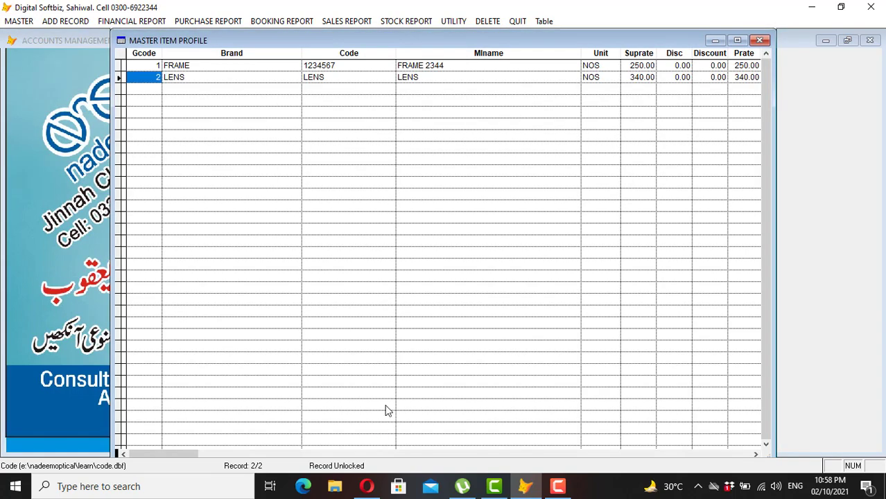
{"action": "key", "text": "Up"}
{"action": "key", "text": "Tab"}
{"action": "key", "text": "Tab"}
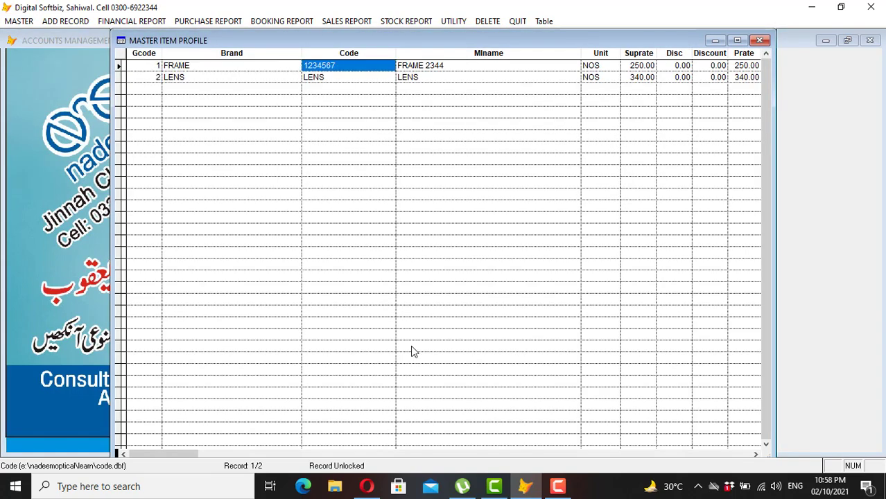
{"action": "key", "text": "Tab"}
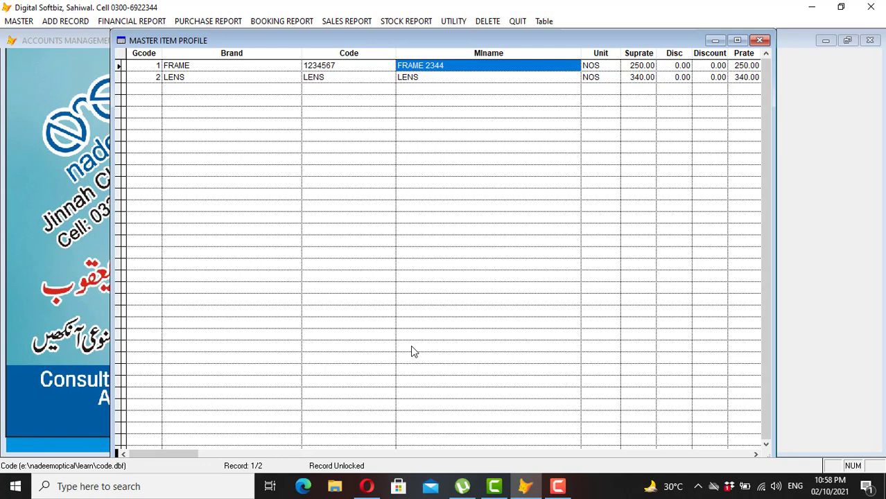
{"action": "key", "text": "Down"}
{"action": "key", "text": "shift+Tab"}
{"action": "key", "text": "shift+Tab"}
{"action": "key", "text": "Tab"}
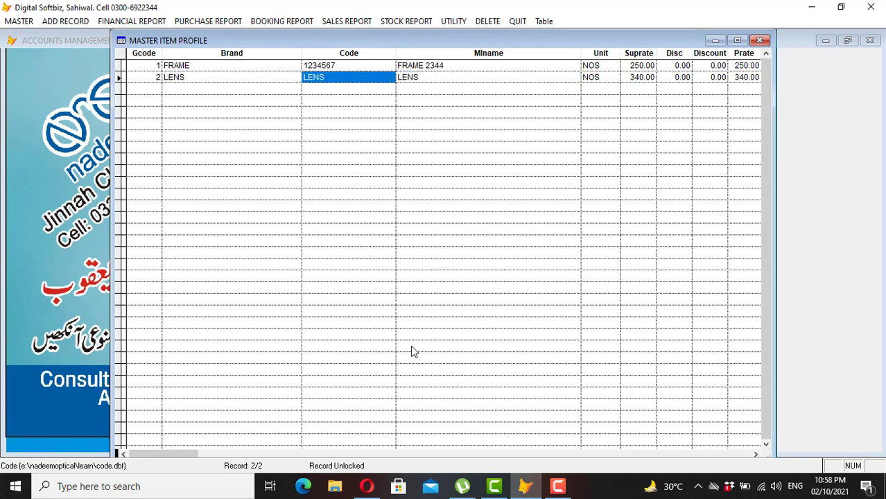
{"action": "key", "text": "Tab"}
Examine the unit, rates, discounts, reorder level and stock columns of item FRAME 2344, and close the item list.
{"action": "key", "text": "Up"}
{"action": "key", "text": "Tab"}
{"action": "key", "text": "Tab"}
{"action": "key", "text": "Tab"}
{"action": "key", "text": "Tab"}
{"action": "key", "text": "Tab"}
{"action": "key", "text": "Tab"}
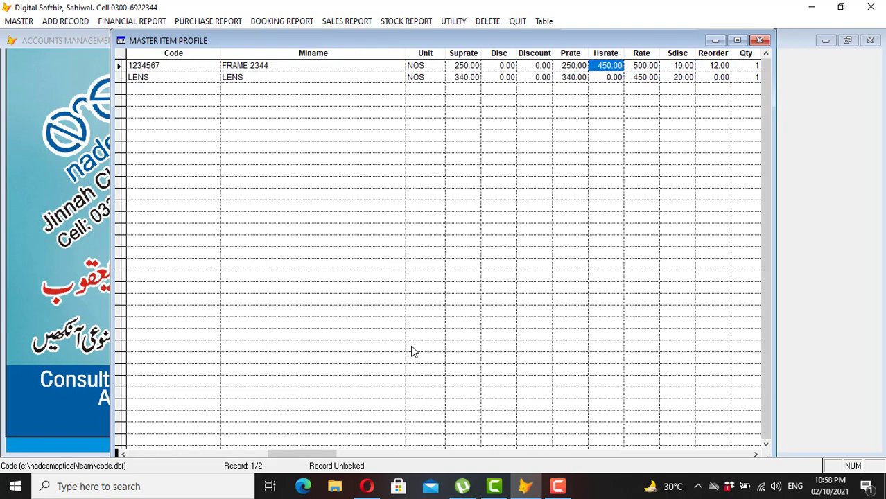
{"action": "key", "text": "Tab"}
{"action": "key", "text": "Tab"}
{"action": "key", "text": "Tab"}
{"action": "key", "text": "Tab"}
{"action": "key", "text": "Tab"}
{"action": "key", "text": "shift+Tab"}
{"action": "key", "text": "shift+Tab"}
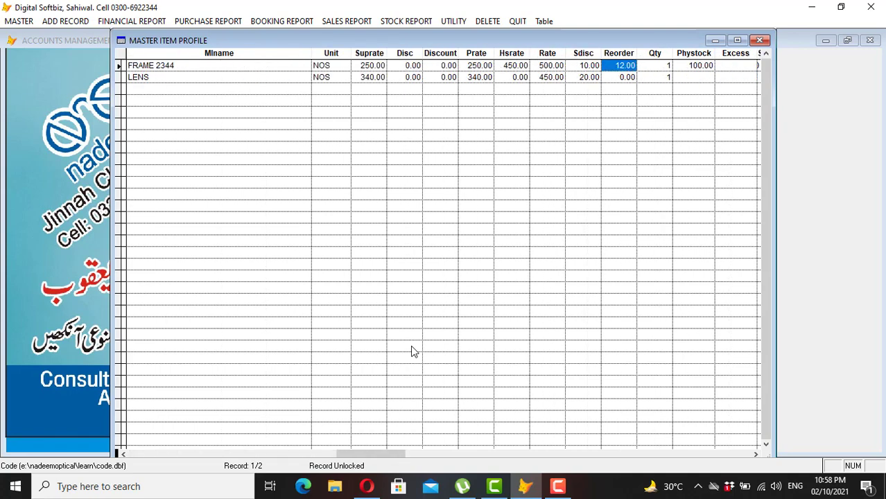
{"action": "key", "text": "Escape"}
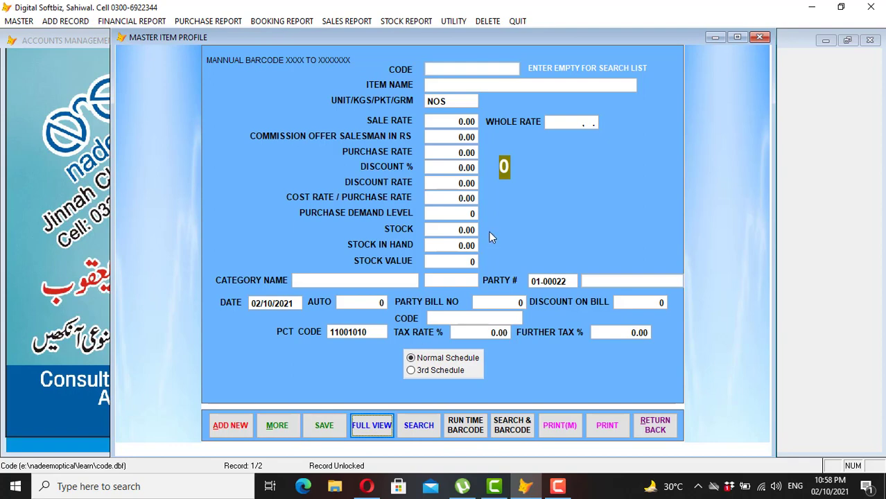
Start a new item with code 0001, name it CAT EYE FRAME, and keep NOS as the unit.
{"action": "left_click", "coordinate": [242, 431]}
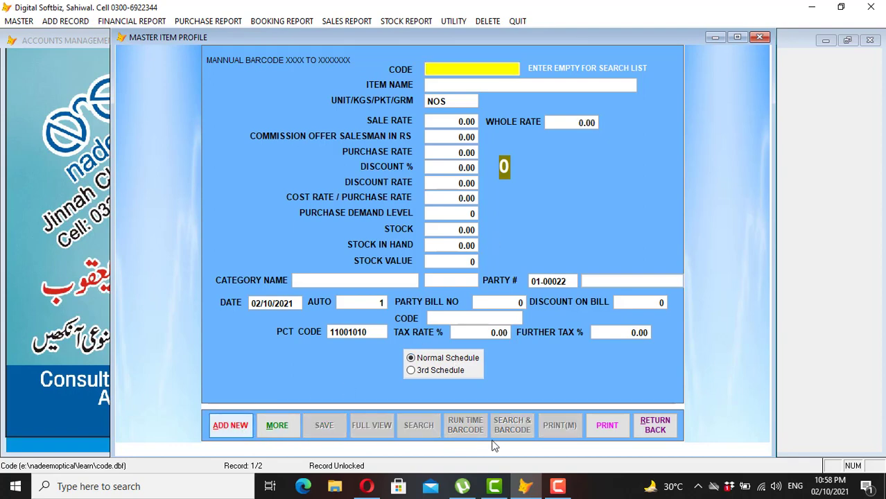
{"action": "type", "text": "A"}
{"action": "key", "text": "BackSpace"}
{"action": "type", "text": "0001"}
{"action": "left_click", "coordinate": [499, 88]}
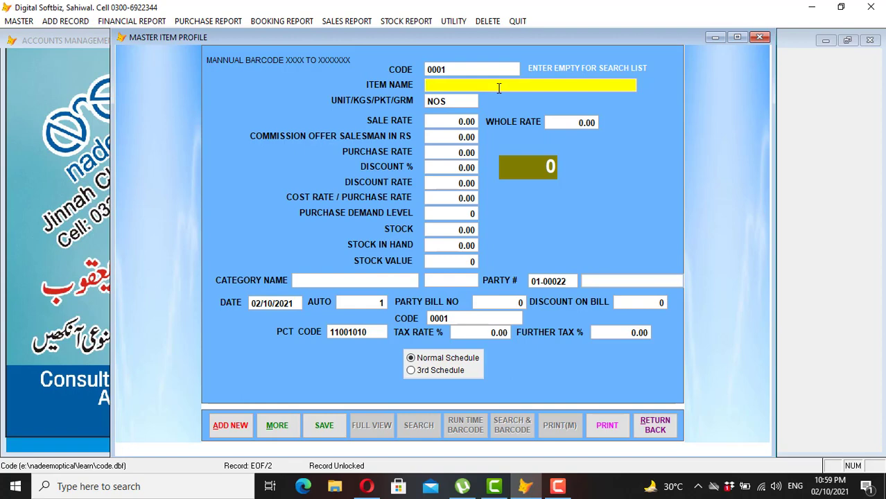
{"action": "type", "text": "CAT EYE FRAME"}
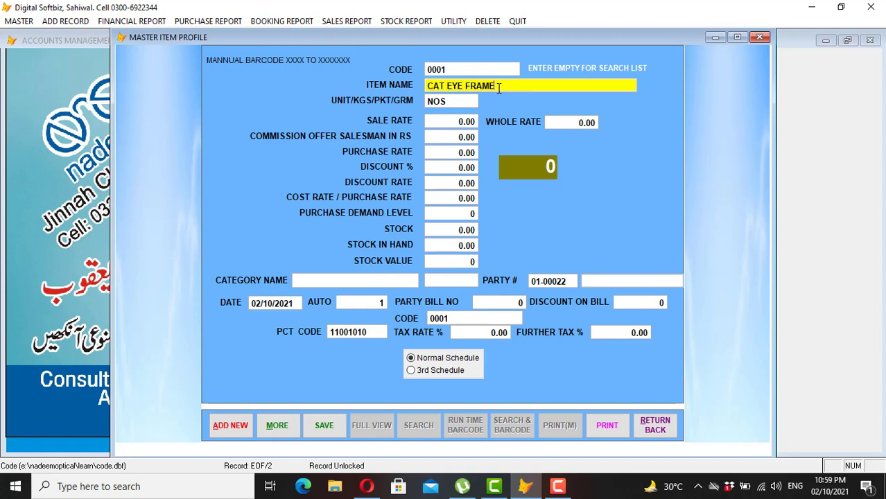
{"action": "key", "text": "Return"}
{"action": "key", "text": "Return"}
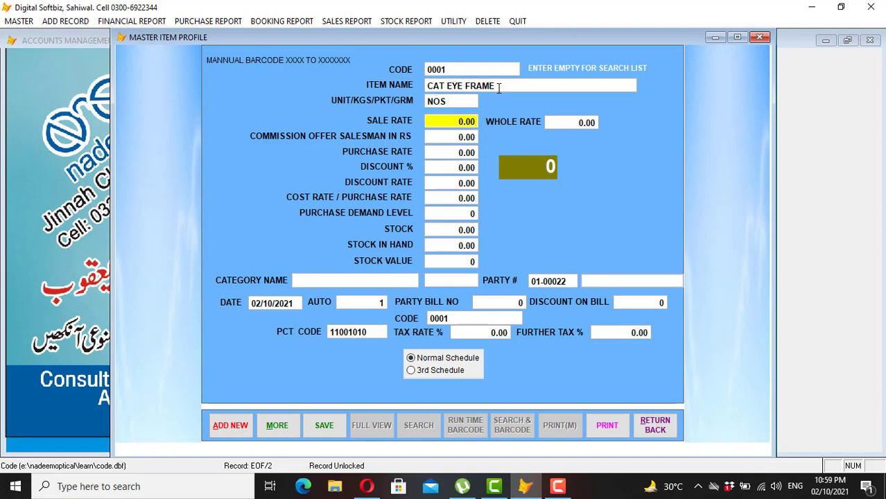
Set the item's sale rate to 350, whole rate to 320 and purchase rate to 260, without a purchase discount percentage.
{"action": "type", "text": "350"}
{"action": "key", "text": "Return"}
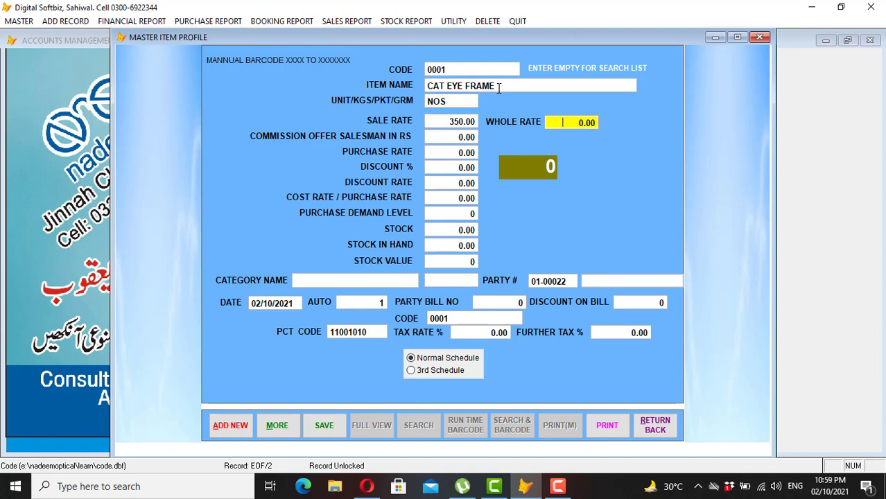
{"action": "type", "text": "320"}
{"action": "key", "text": "Return"}
{"action": "key", "text": "Return"}
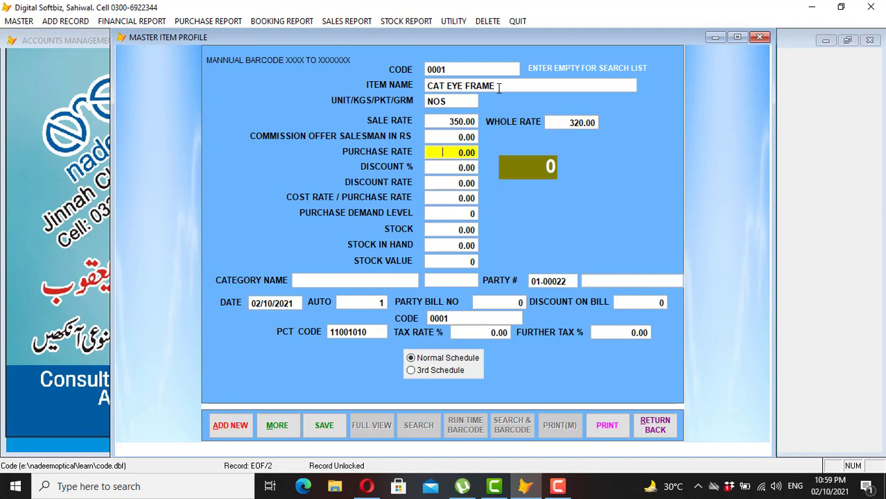
{"action": "type", "text": "260"}
{"action": "key", "text": "Return"}
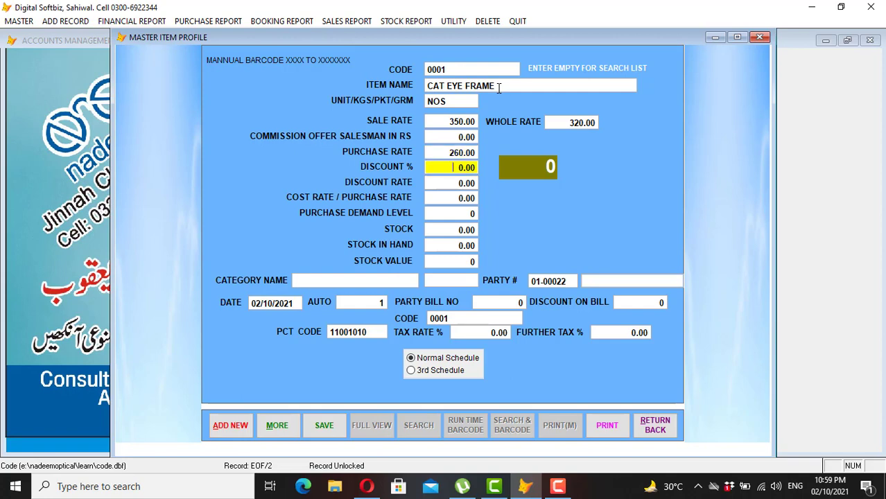
{"action": "key", "text": "Return"}
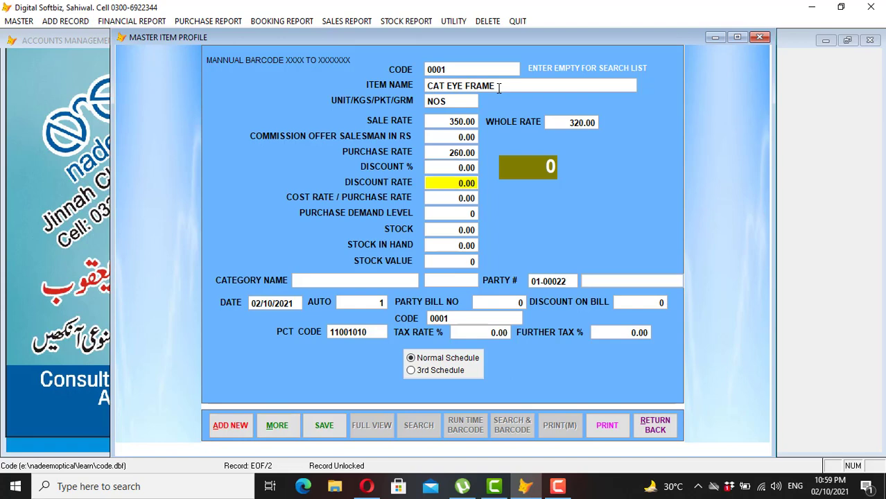
Go back to set the salesman commission to 20 rupees, and accept the discount and cost rate values as they are.
{"action": "key", "text": "Up"}
{"action": "key", "text": "Up"}
{"action": "key", "text": "Up"}
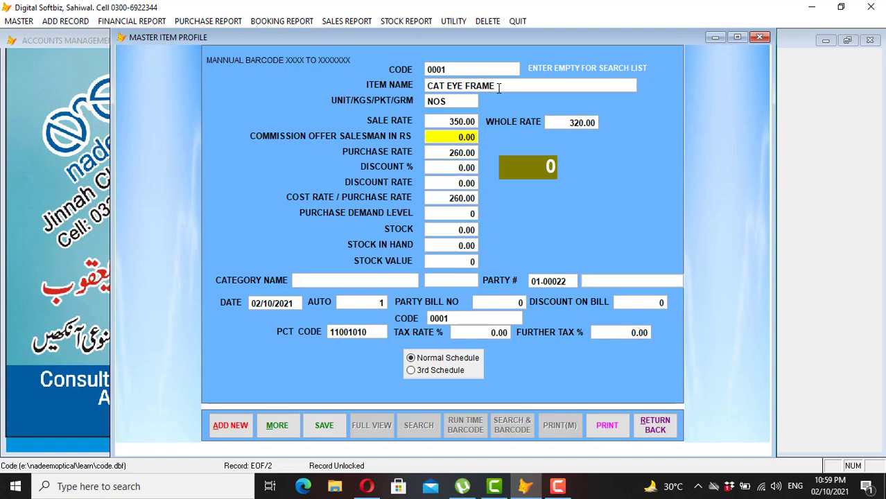
{"action": "type", "text": "20"}
{"action": "key", "text": "Return"}
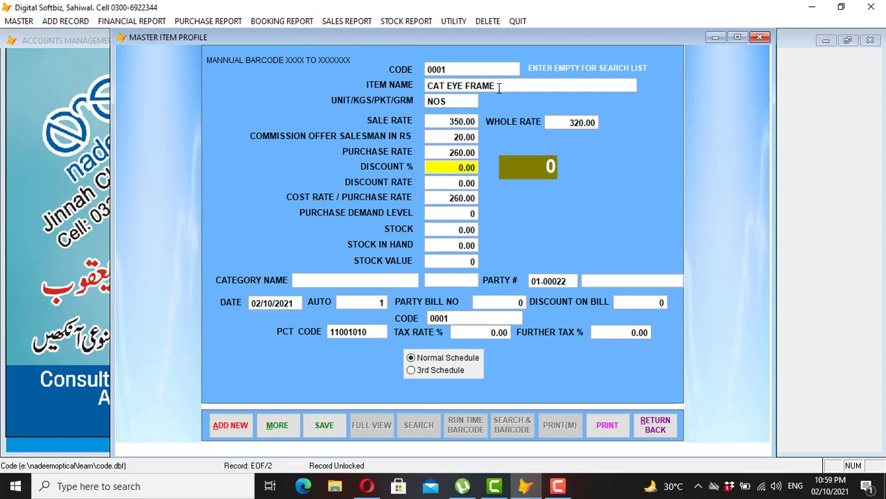
{"action": "key", "text": "Return"}
{"action": "key", "text": "Return"}
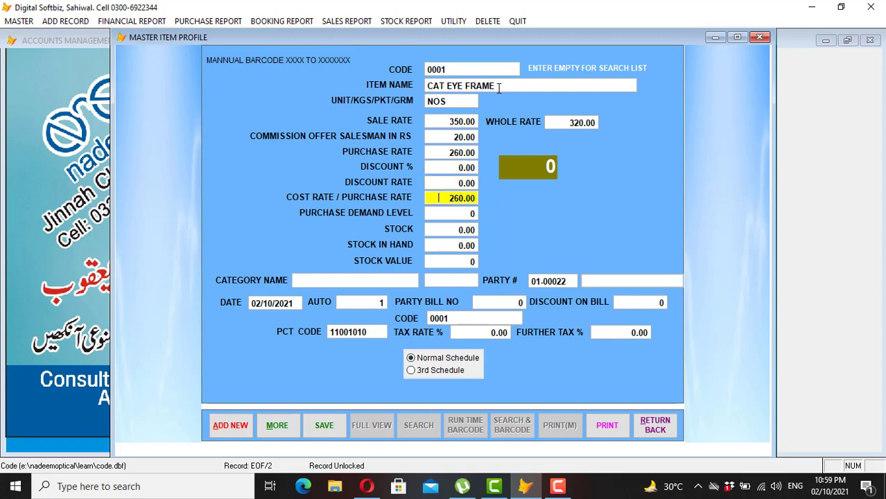
{"action": "key", "text": "Return"}
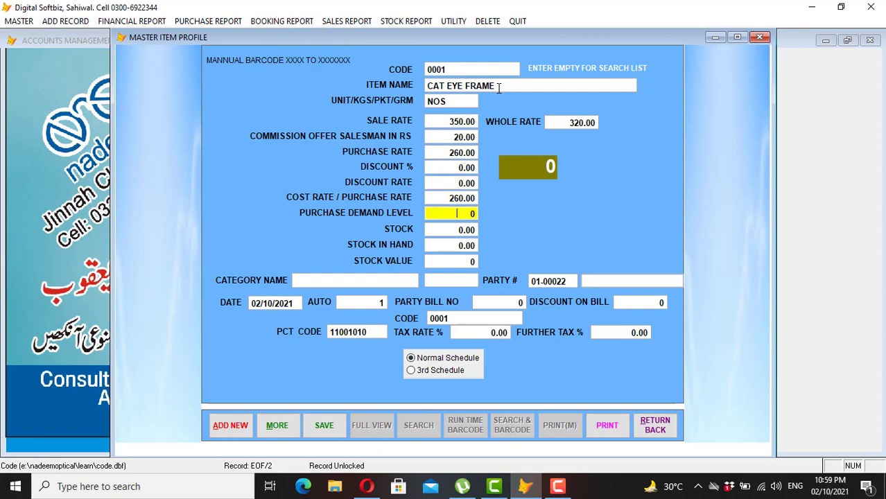
Set the item's purchase demand level to 50 and its stock to 100.
{"action": "type", "text": "50"}
{"action": "key", "text": "Return"}
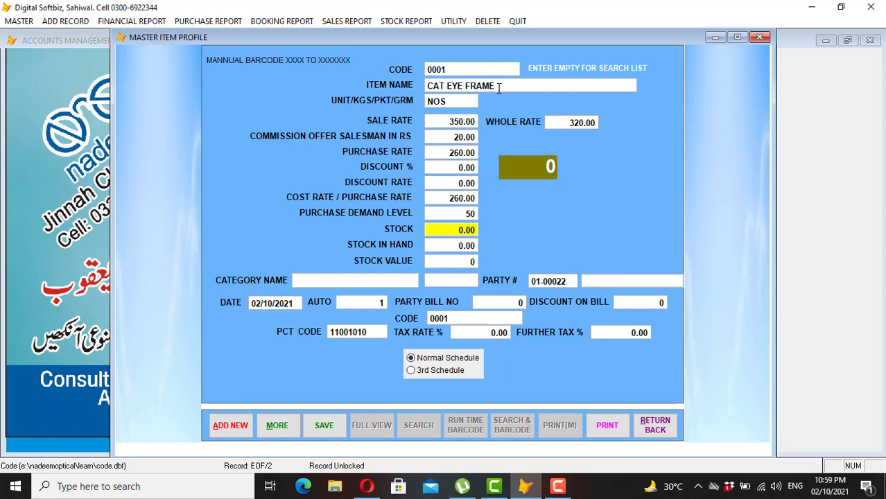
{"action": "type", "text": "100"}
{"action": "key", "text": "Return"}
{"action": "key", "text": "Return"}
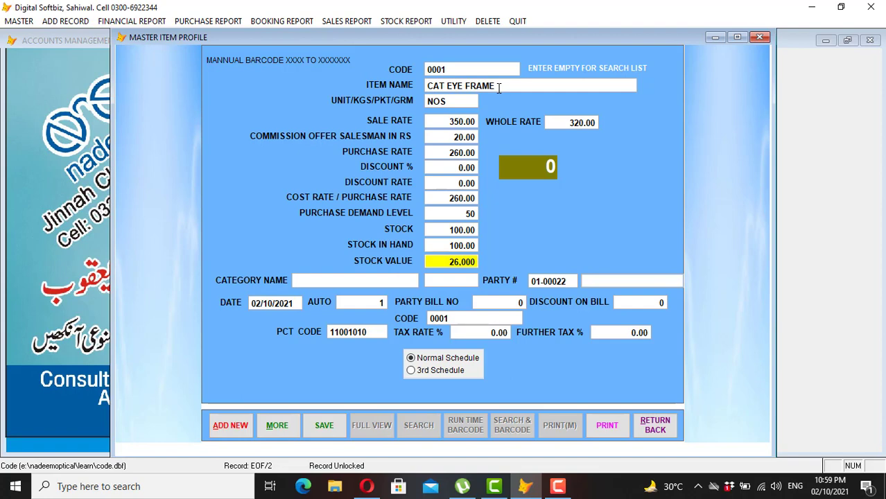
Assign the item to the FRAME category by searching the category list for FR, keeping its category number.
{"action": "key", "text": "Return"}
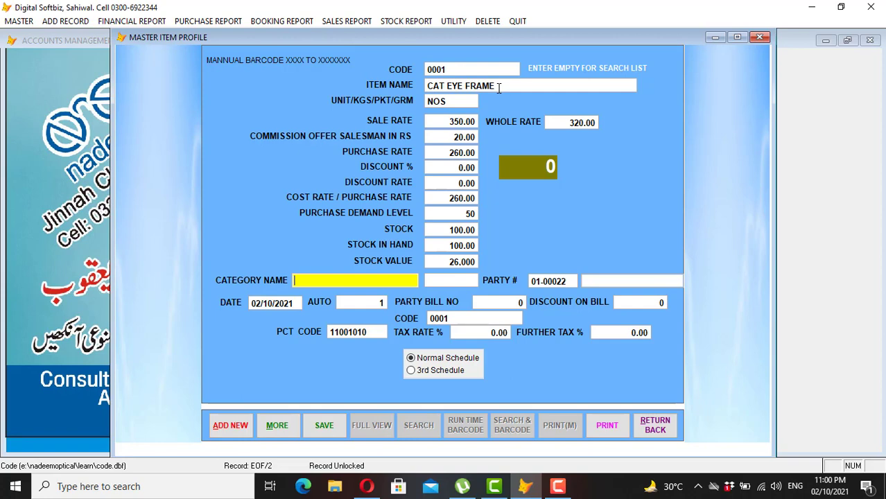
{"action": "key", "text": "Return"}
{"action": "type", "text": "FR"}
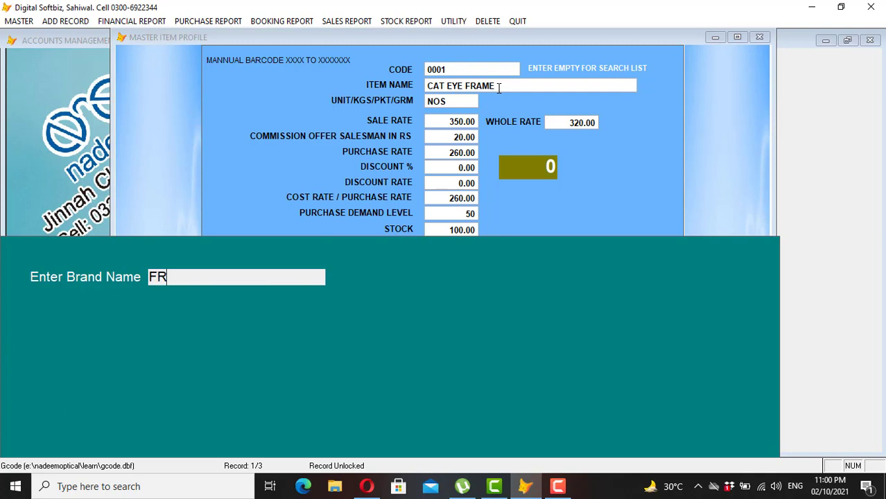
{"action": "key", "text": "Return"}
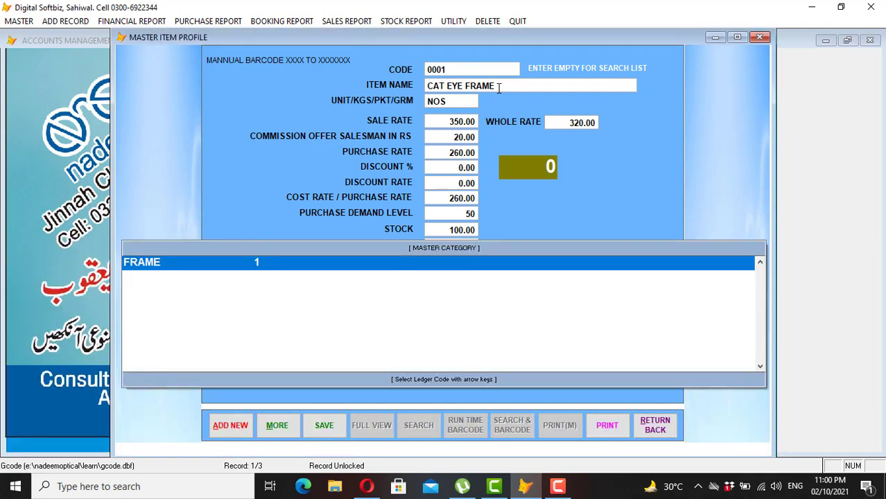
{"action": "key", "text": "Return"}
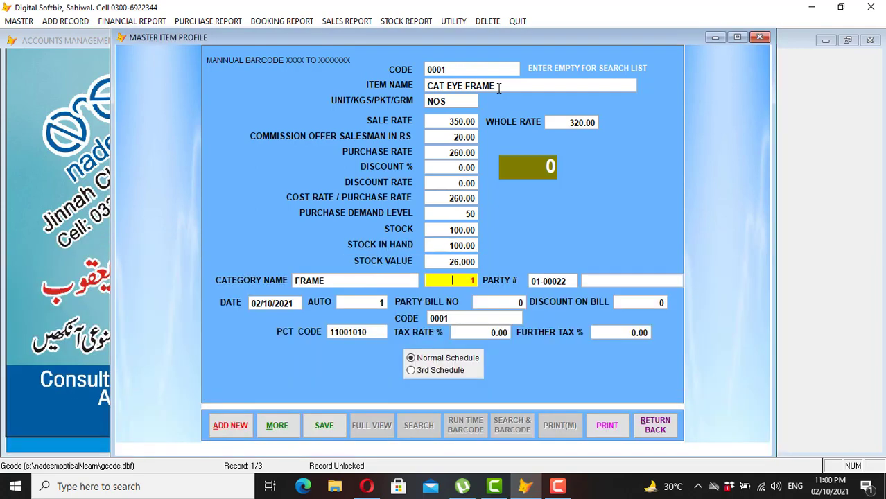
{"action": "key", "text": "Return"}
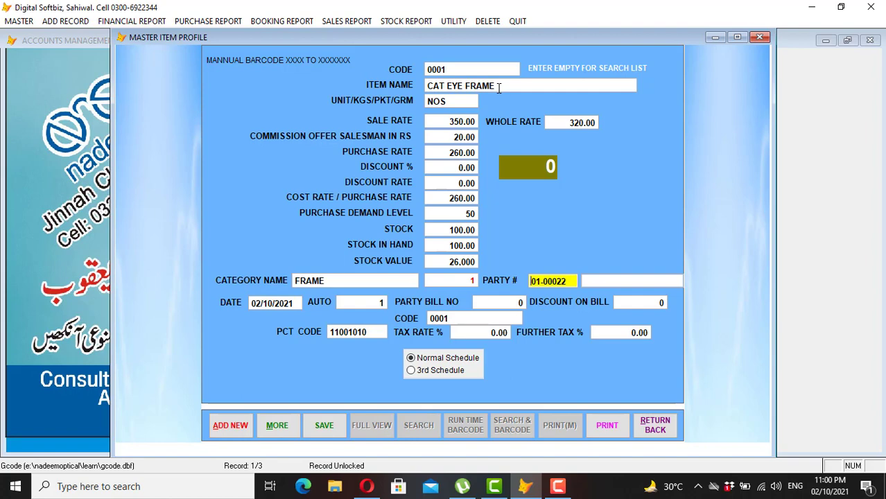
Look up the party with the name OPEN and select OPENING as the item's party.
{"action": "key", "text": "Return"}
{"action": "key", "text": "Up"}
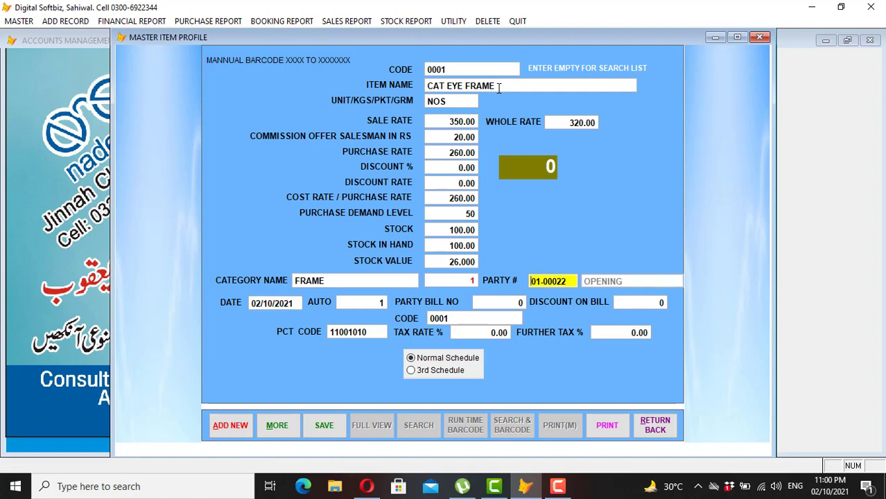
{"action": "key", "text": "Return"}
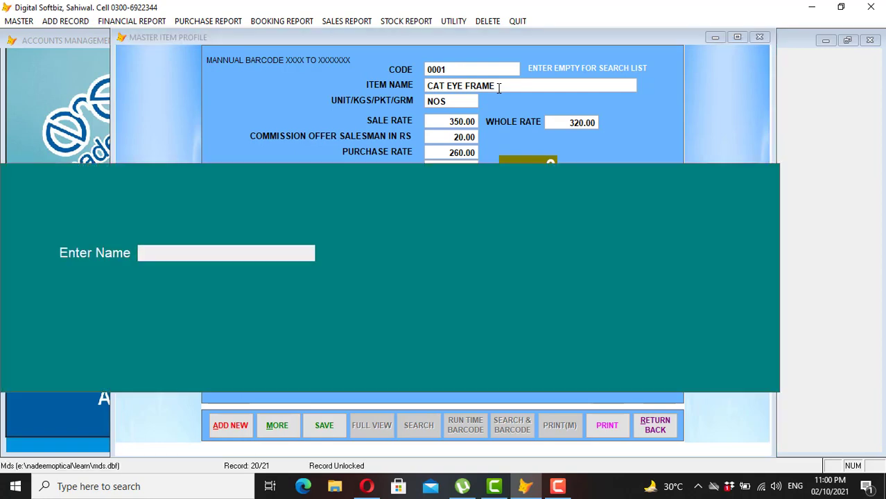
{"action": "type", "text": "OPEN"}
{"action": "key", "text": "Return"}
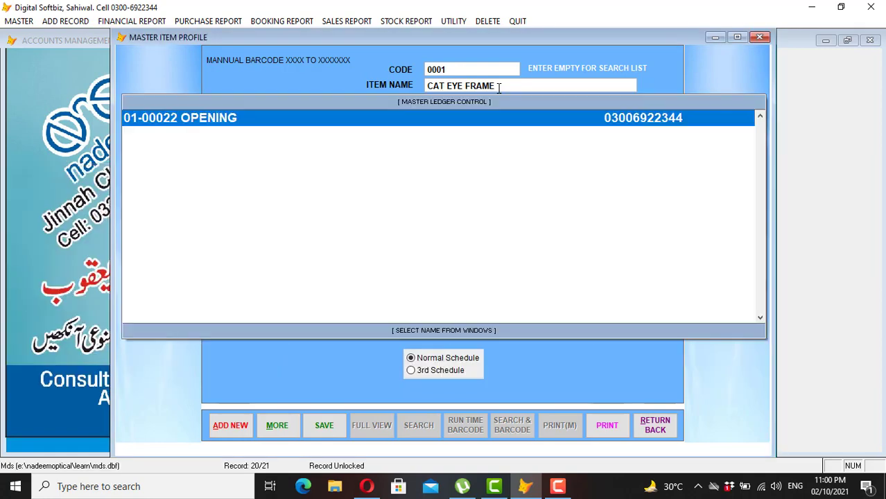
{"action": "key", "text": "Return"}
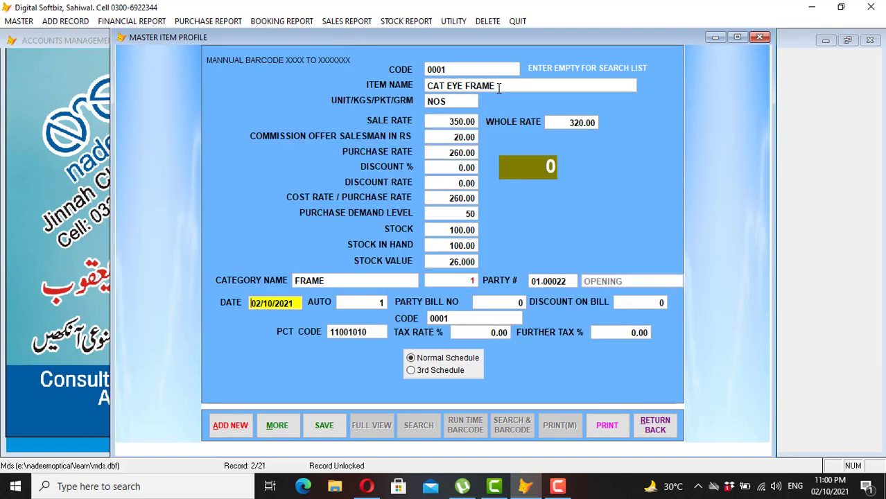
Accept the remaining date, bill, PCT code and tax values, save the CAT EYE FRAME item and leave the item profile.
{"action": "key", "text": "Return"}
{"action": "key", "text": "Return"}
{"action": "key", "text": "Return"}
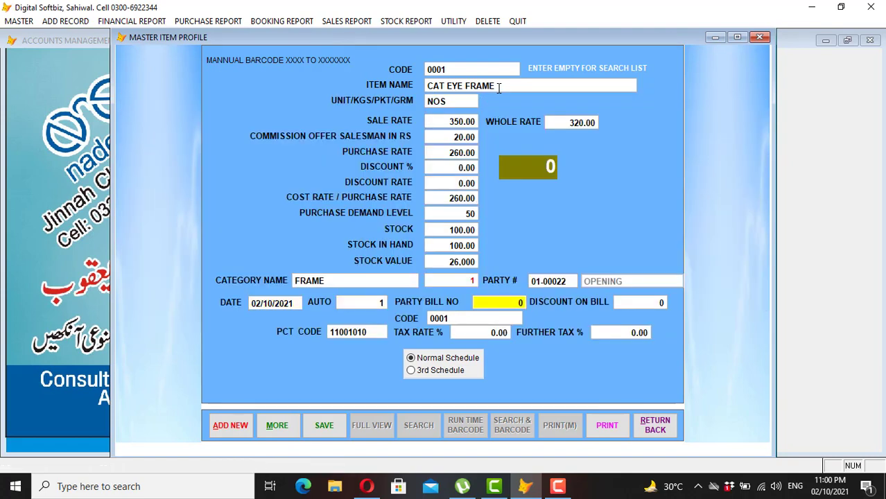
{"action": "key", "text": "Return"}
{"action": "key", "text": "Return"}
{"action": "key", "text": "Return"}
{"action": "key", "text": "Return"}
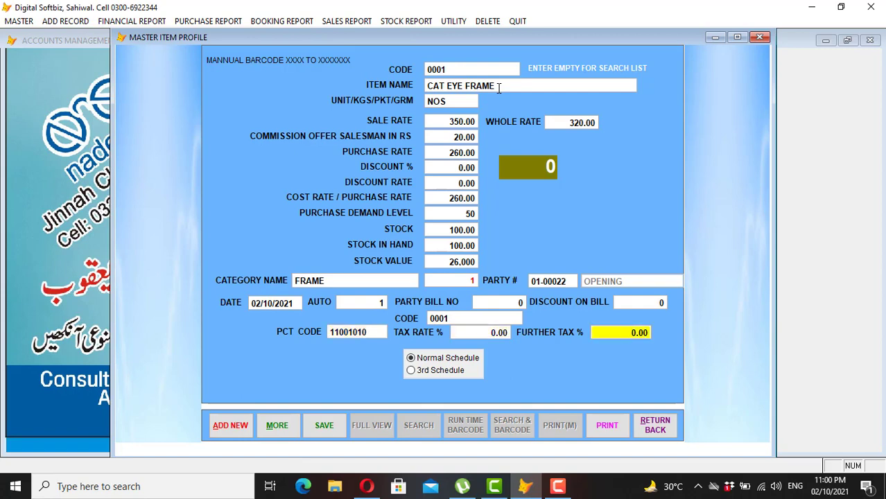
{"action": "key", "text": "shift+Tab"}
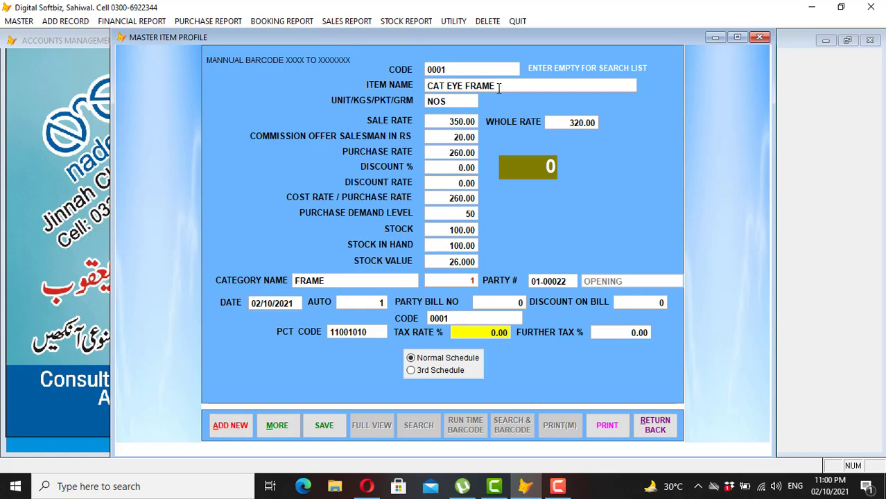
{"action": "key", "text": "Return"}
{"action": "key", "text": "Return"}
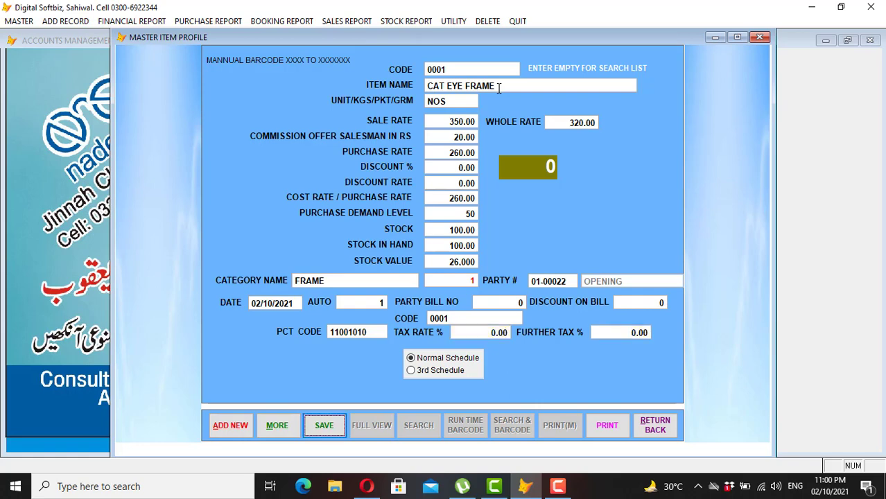
{"action": "key", "text": "Return"}
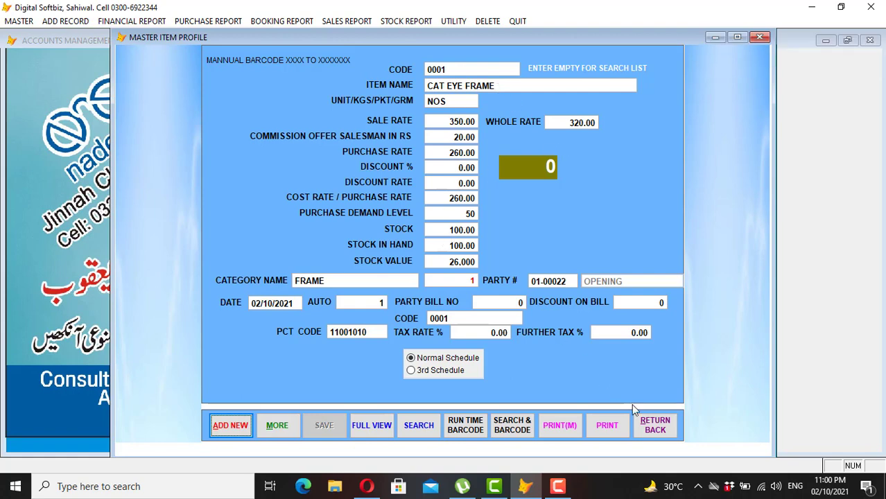
{"action": "left_click", "coordinate": [655, 424]}
Find CAT EYE FRAME by searching item names for FRA, preview its item ledger on screen, and close the report.
{"action": "left_click", "coordinate": [405, 21]}
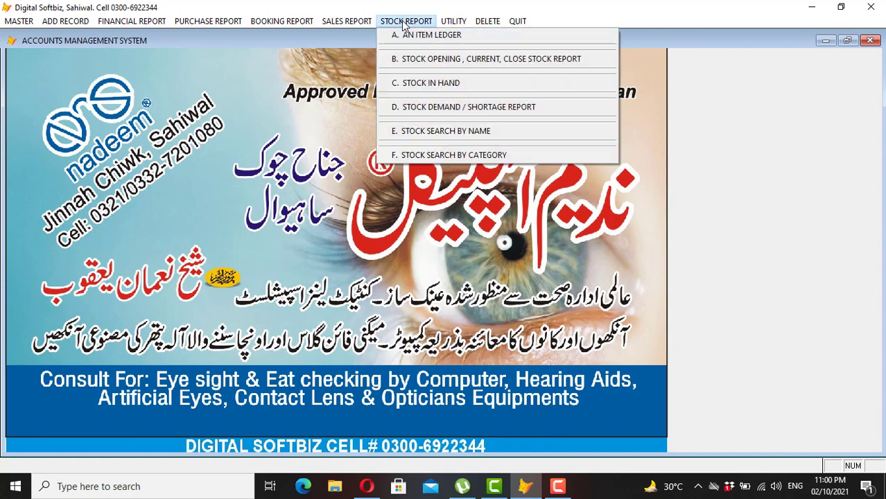
{"action": "left_click", "coordinate": [18, 22]}
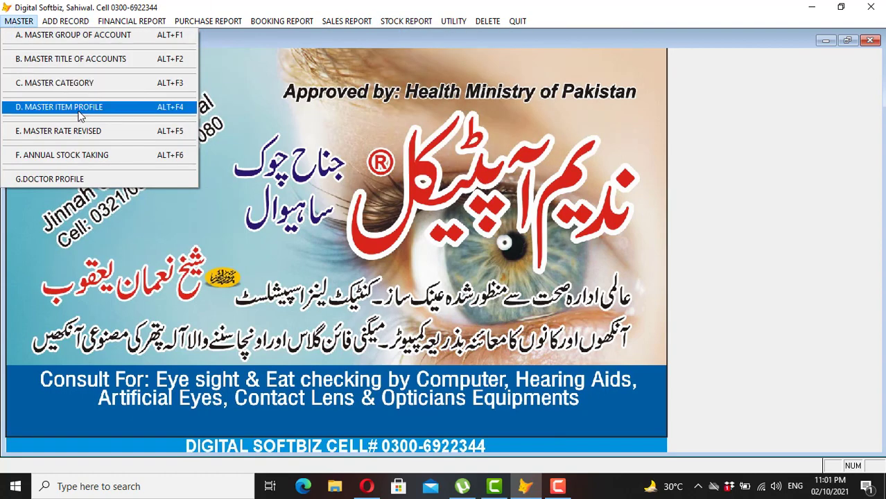
{"action": "mouse_move", "coordinate": [416, 22]}
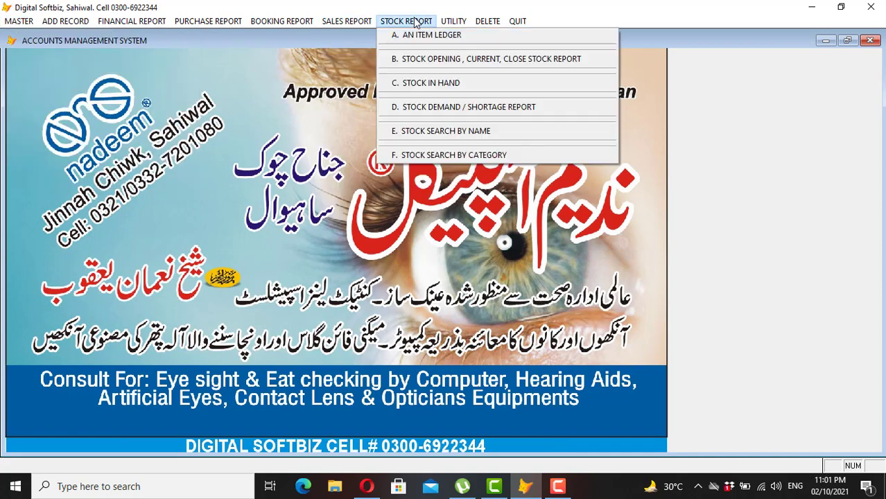
{"action": "left_click", "coordinate": [451, 37]}
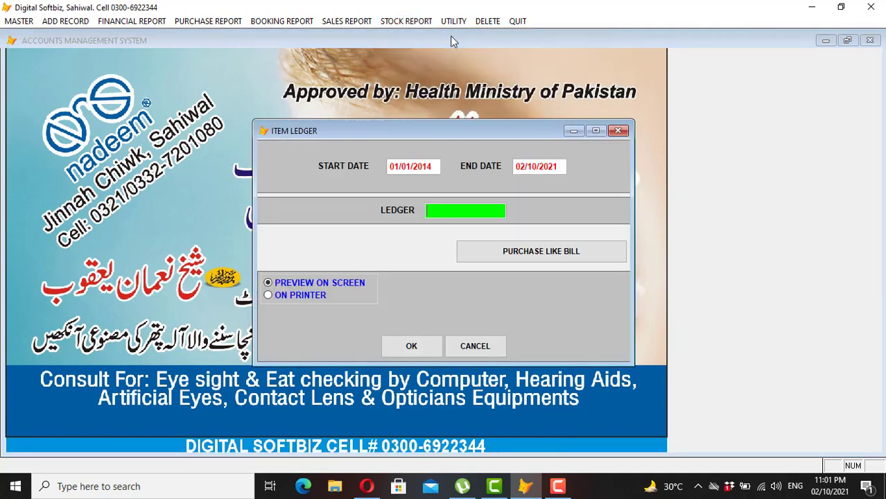
{"action": "key", "text": "F1"}
{"action": "type", "text": "F"}
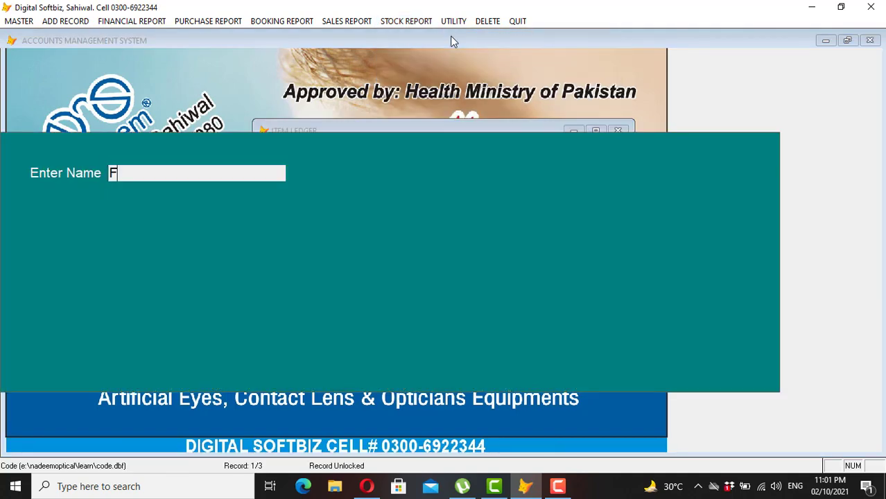
{"action": "type", "text": "RA"}
{"action": "key", "text": "Return"}
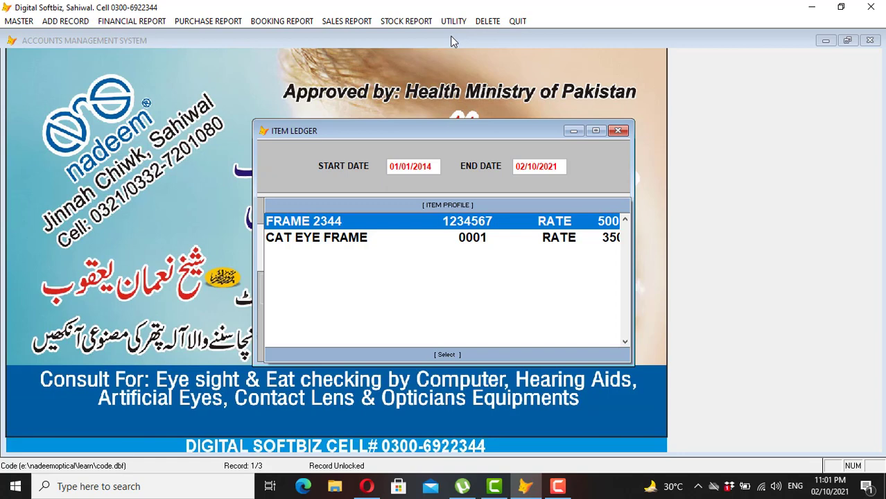
{"action": "key", "text": "Down"}
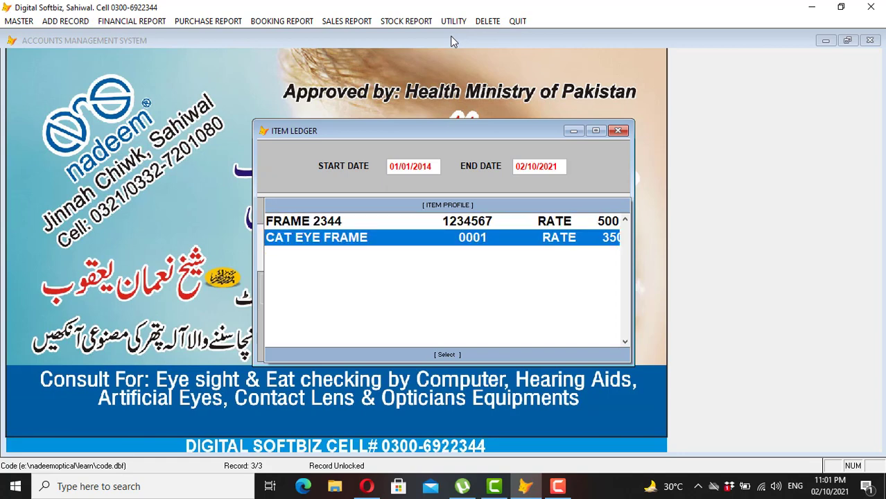
{"action": "key", "text": "Return"}
{"action": "key", "text": "Return"}
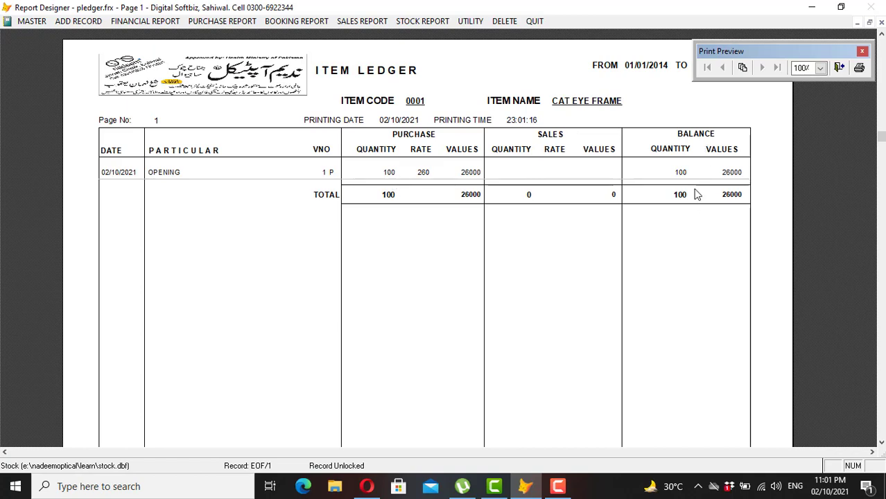
{"action": "key", "text": "Escape"}
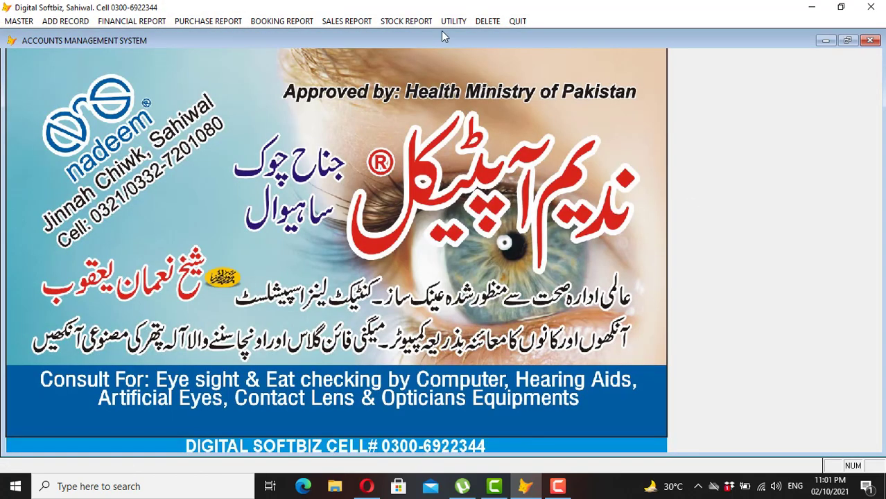
Preview the stock in hand report for categories 1 to 3 on screen, and close both the report and its form.
{"action": "left_click", "coordinate": [420, 21]}
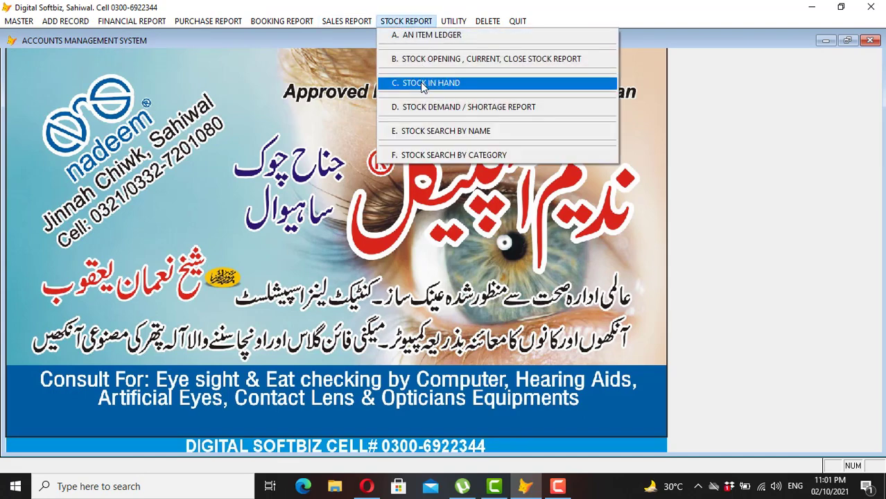
{"action": "left_click", "coordinate": [442, 84]}
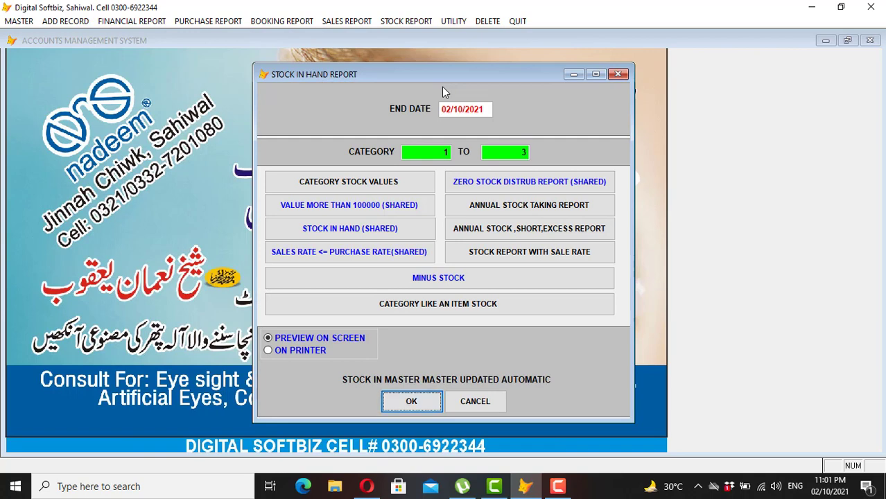
{"action": "key", "text": "Return"}
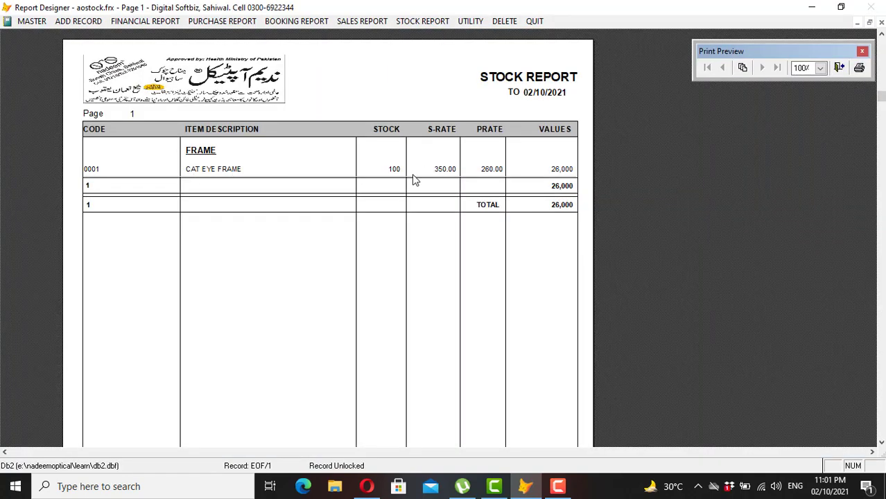
{"action": "key", "text": "Escape"}
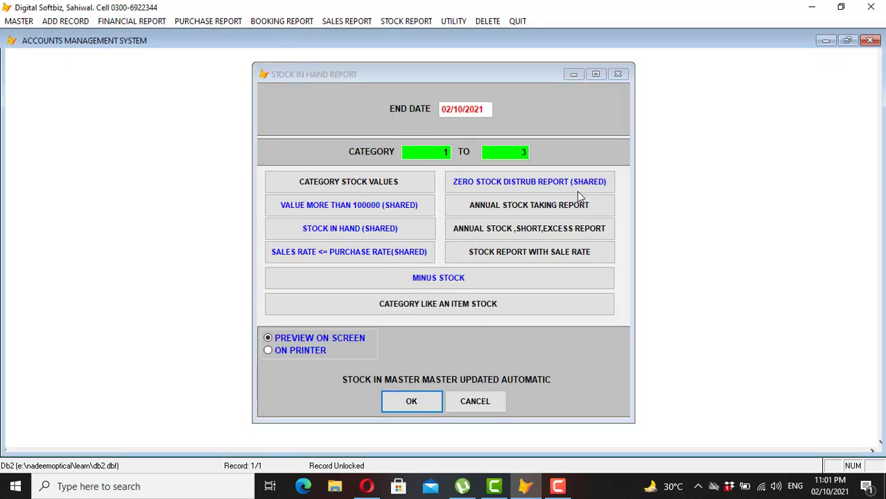
{"action": "key", "text": "Escape"}
Start a new item profile with code 0002, name it BLUE LENS, and keep NOS as the unit.
{"action": "left_click", "coordinate": [19, 22]}
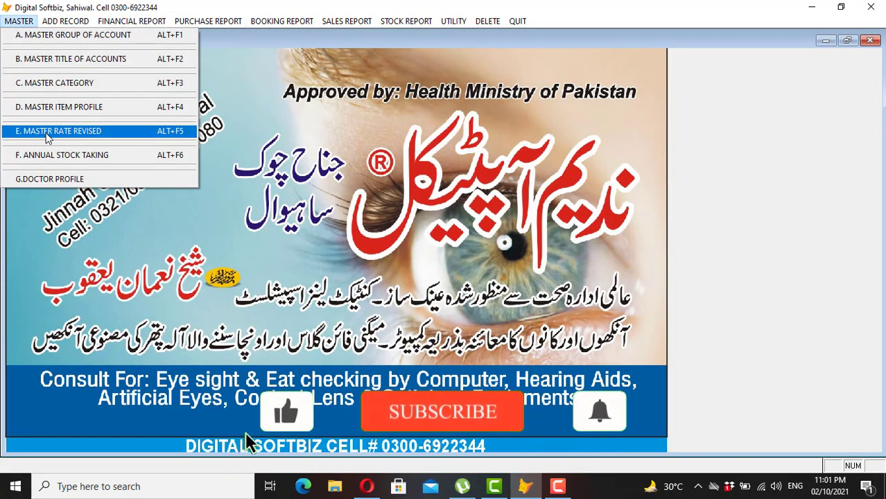
{"action": "left_click", "coordinate": [69, 111]}
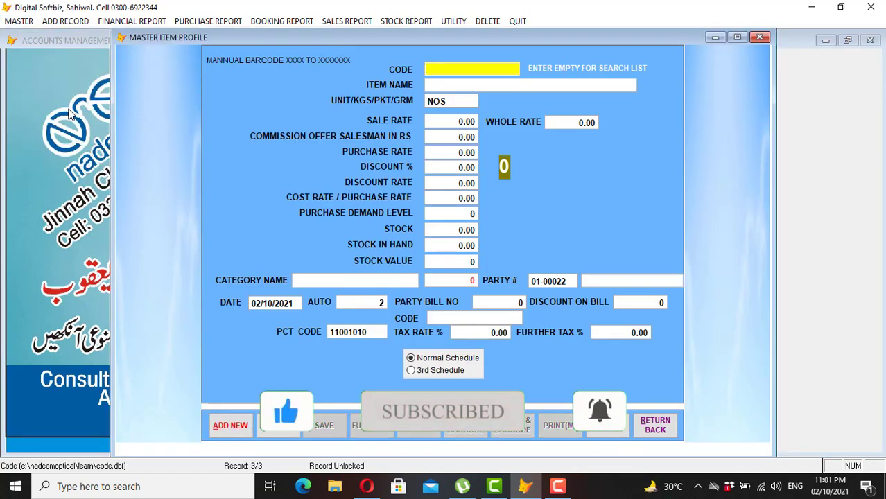
{"action": "type", "text": "0002"}
{"action": "key", "text": "Return"}
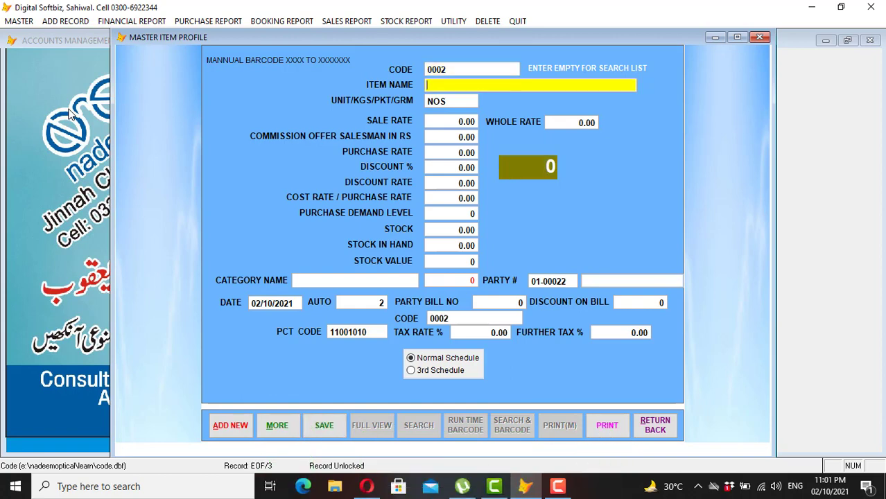
{"action": "type", "text": "BLUE LENS"}
{"action": "key", "text": "Return"}
{"action": "key", "text": "Return"}
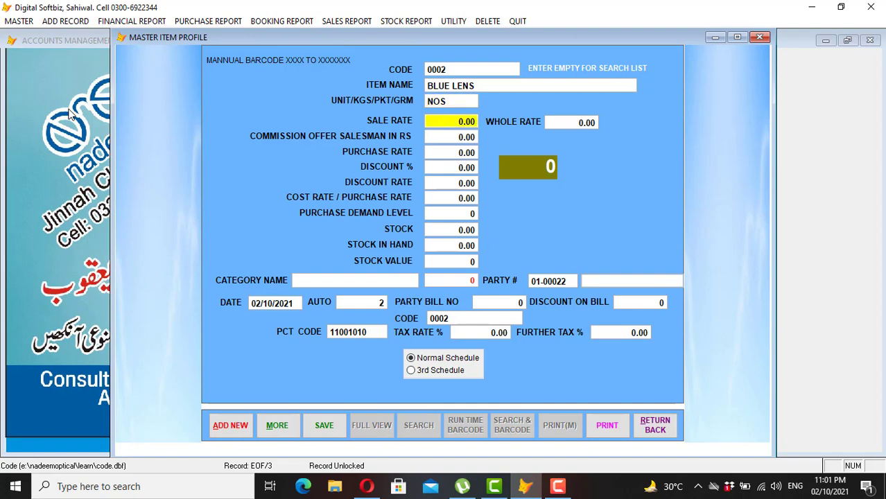
Set the sale rate to 1500, salesman commission to 10 rupees and purchase rate to 1200, skipping the whole rate.
{"action": "type", "text": "1500"}
{"action": "key", "text": "Return"}
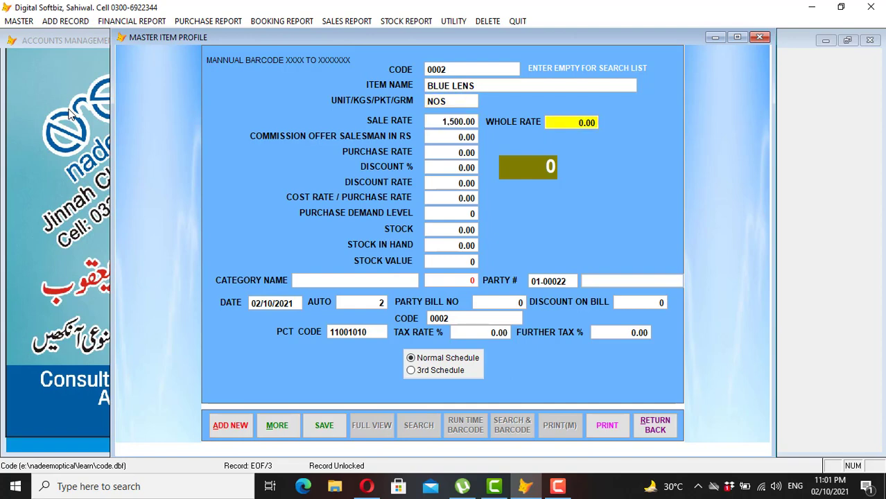
{"action": "key", "text": "Return"}
{"action": "type", "text": "10"}
{"action": "key", "text": "Return"}
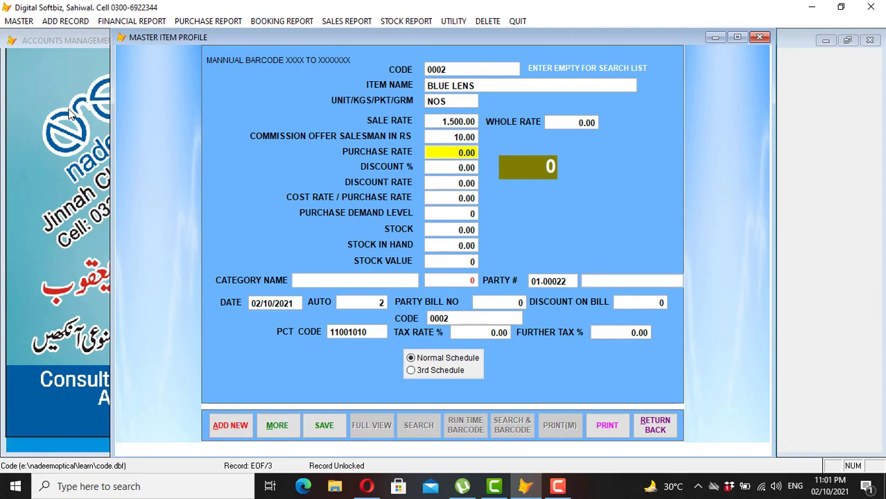
{"action": "type", "text": "1200"}
{"action": "key", "text": "Return"}
Accept the discount, cost rate and purchase demand level values as they are, and set the item's stock to 50.
{"action": "key", "text": "Return"}
{"action": "key", "text": "Return"}
{"action": "key", "text": "Return"}
{"action": "key", "text": "Return"}
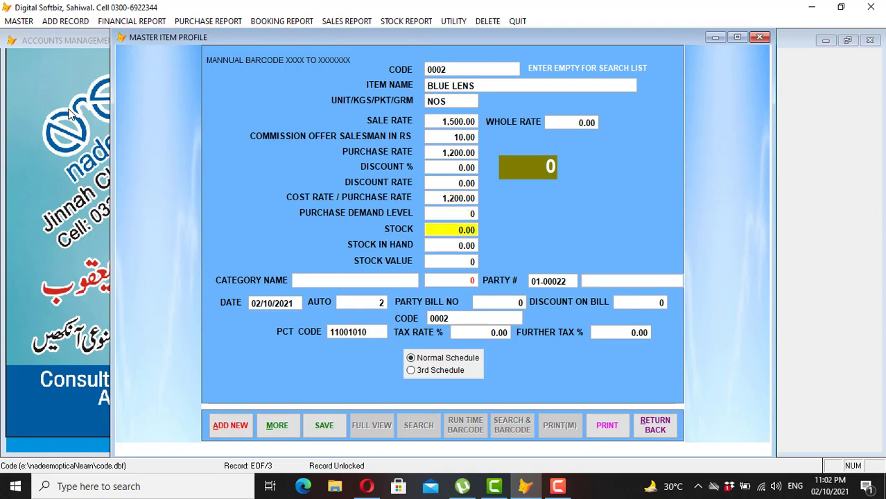
{"action": "type", "text": "50"}
{"action": "key", "text": "Return"}
{"action": "key", "text": "Return"}
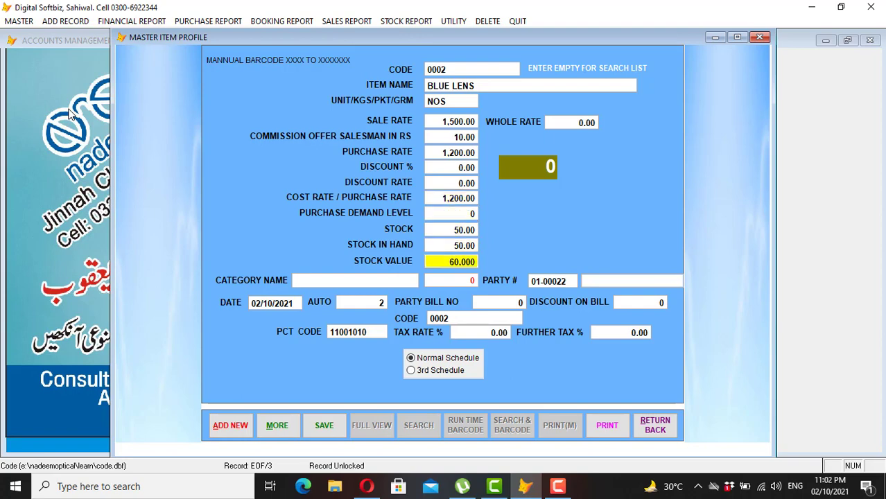
Assign the BLUE LENS item to the LENS category by searching the brand names for LE.
{"action": "key", "text": "Return"}
{"action": "key", "text": "Return"}
{"action": "type", "text": "L"}
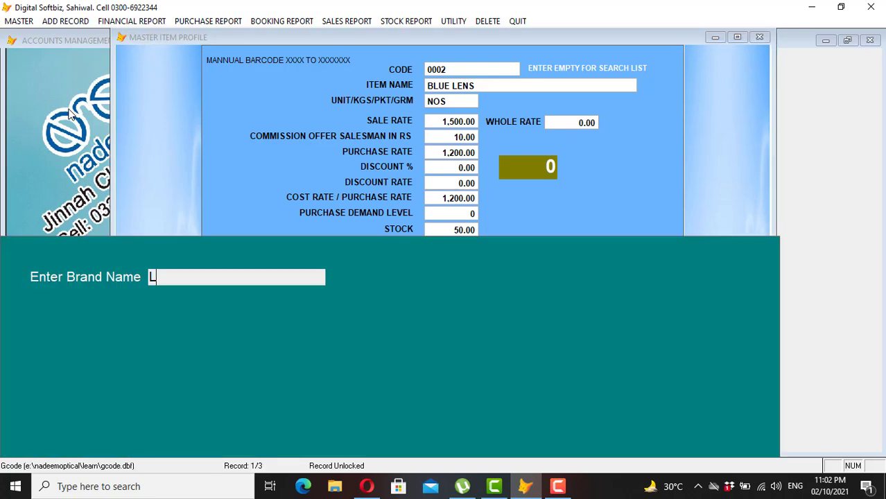
{"action": "type", "text": "E"}
{"action": "key", "text": "Return"}
{"action": "key", "text": "Return"}
{"action": "key", "text": "Return"}
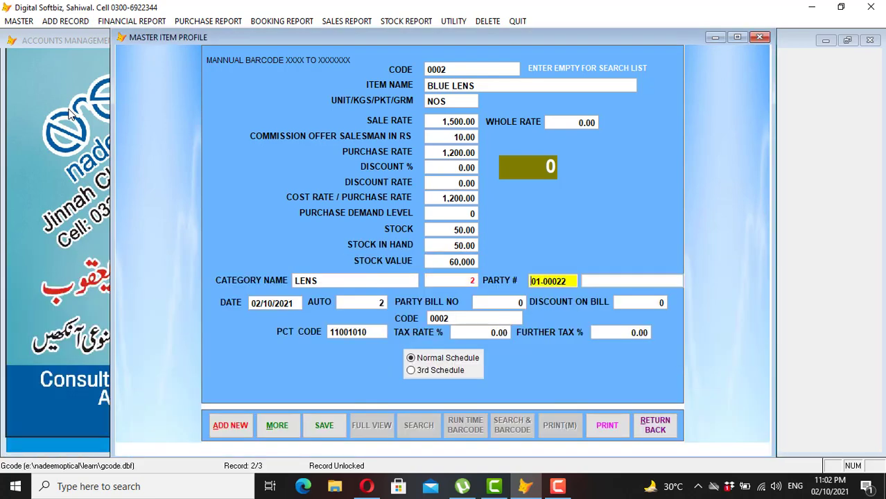
Accept the remaining party, date, bill and tax values, save the BLUE LENS item, and close the item profile form.
{"action": "key", "text": "Return"}
{"action": "key", "text": "Return"}
{"action": "key", "text": "Return"}
{"action": "key", "text": "Return"}
{"action": "key", "text": "Return"}
{"action": "key", "text": "Return"}
{"action": "key", "text": "Return"}
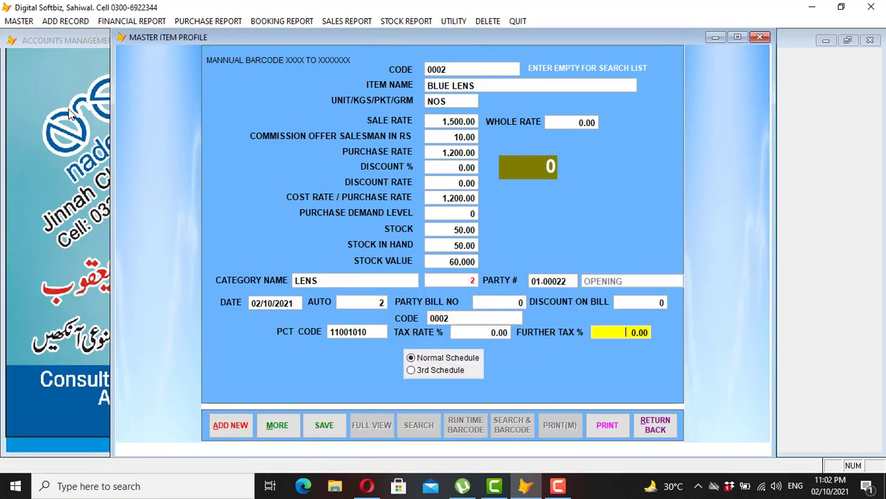
{"action": "key", "text": "Return"}
{"action": "key", "text": "Return"}
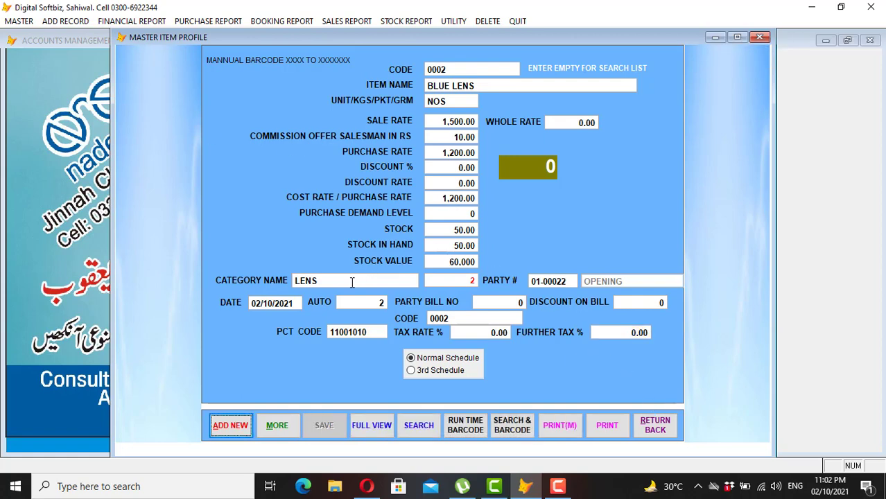
{"action": "left_click", "coordinate": [654, 425]}
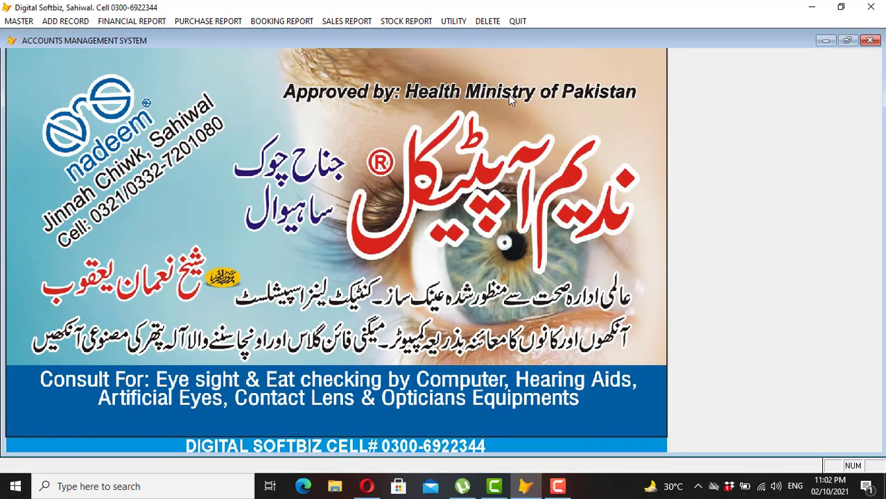
Preview the stock in hand report with its default settings, and close the report.
{"action": "left_click", "coordinate": [407, 20]}
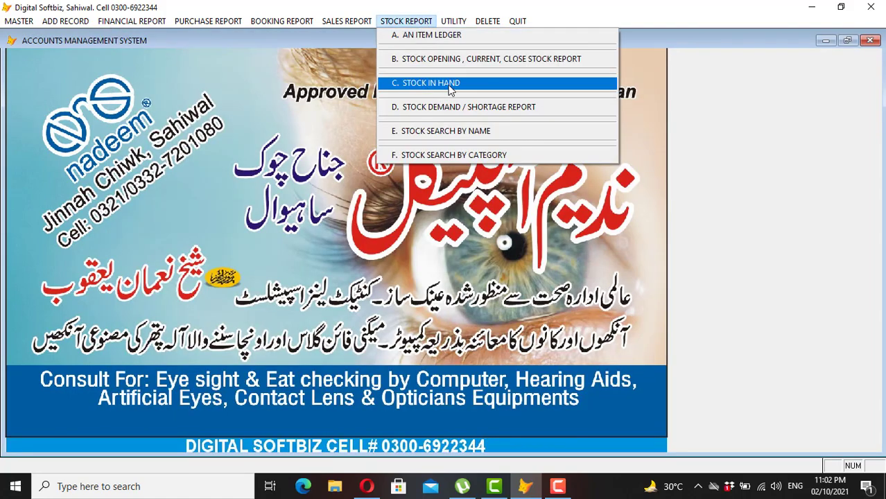
{"action": "left_click", "coordinate": [450, 84]}
{"action": "key", "text": "Return"}
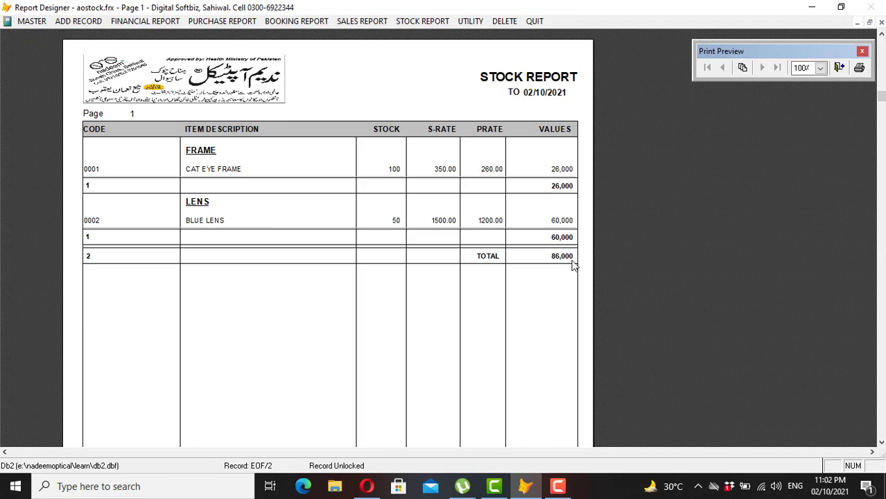
{"action": "key", "text": "Escape"}
{"action": "key", "text": "Escape"}
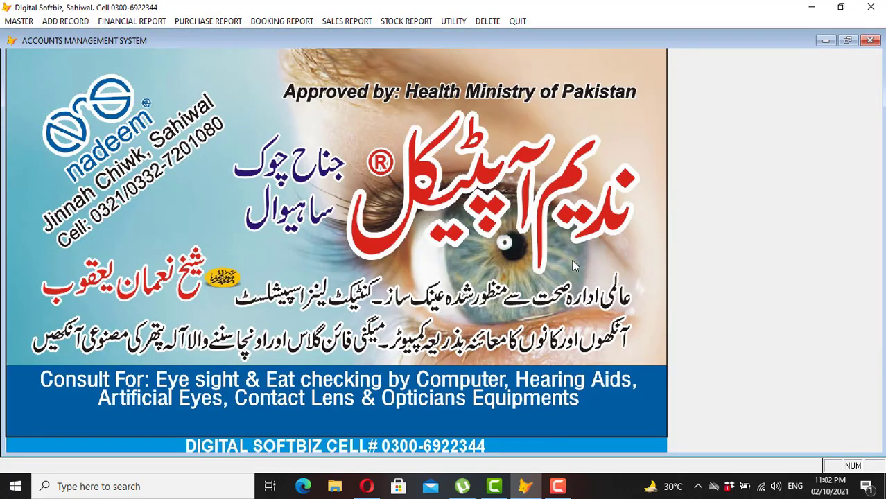
Preview the stock report for category names matching FR with ending date 02/10/2021, and close it.
{"action": "left_click", "coordinate": [402, 21]}
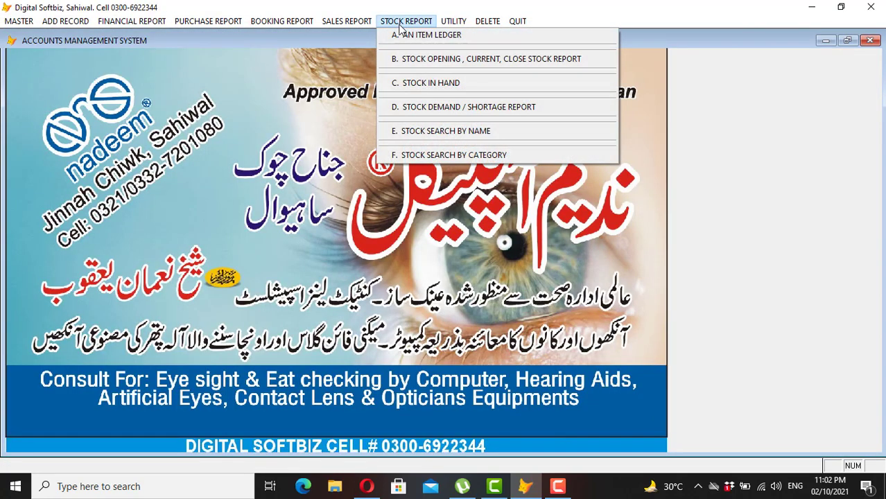
{"action": "left_click", "coordinate": [474, 157]}
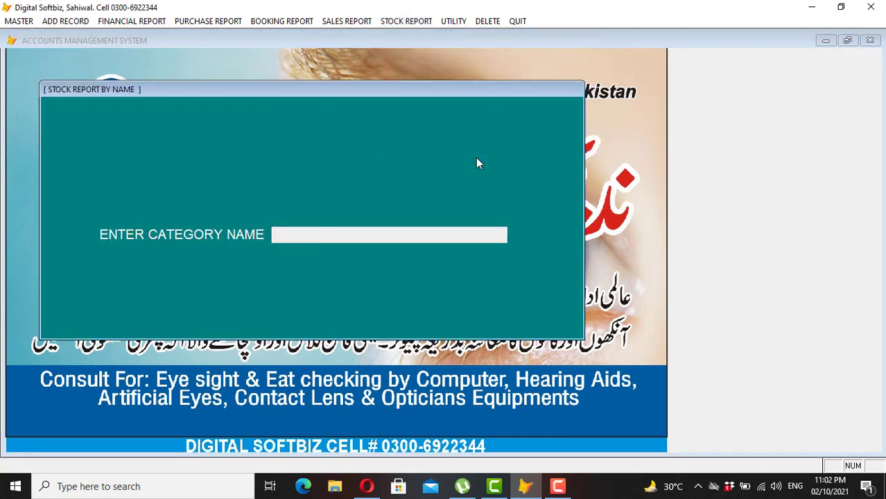
{"action": "type", "text": "FR"}
{"action": "key", "text": "Return"}
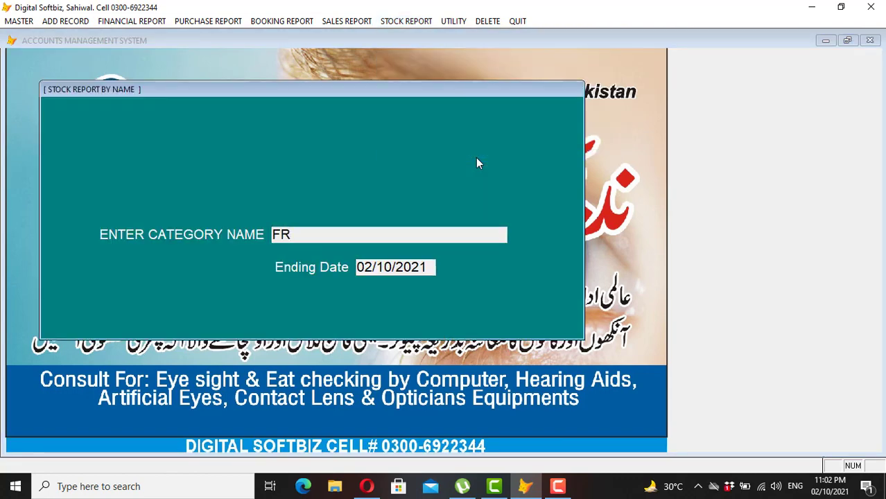
{"action": "key", "text": "Return"}
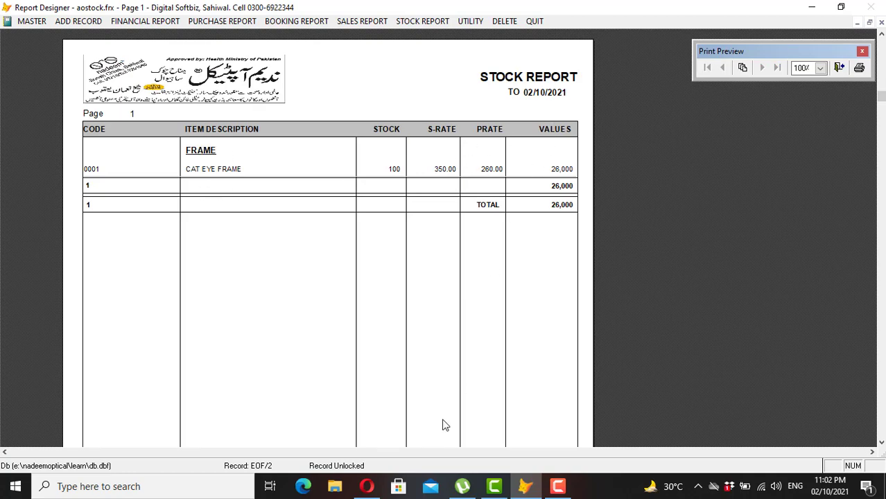
{"action": "key", "text": "Escape"}
{"action": "left_click", "coordinate": [396, 22]}
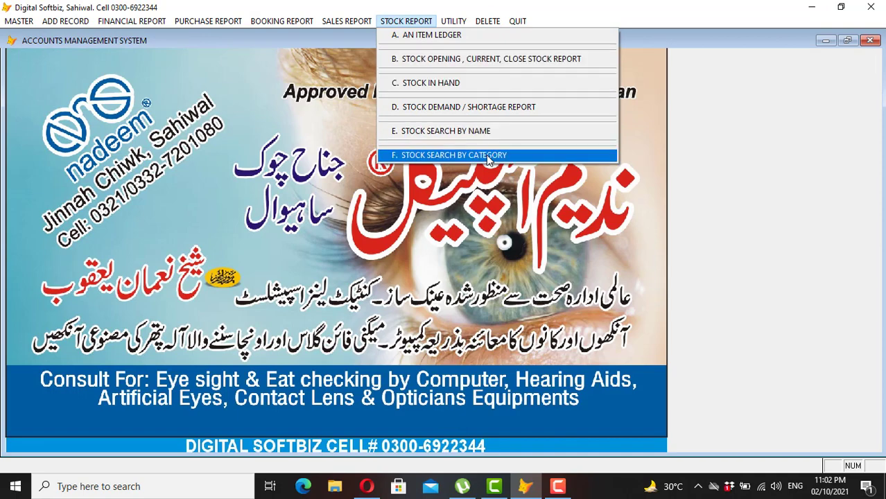
{"action": "left_click", "coordinate": [212, 65]}
Look up item 0001 in the rate revision form, ignoring the program error, and close the form without changing any rates.
{"action": "left_click", "coordinate": [18, 21]}
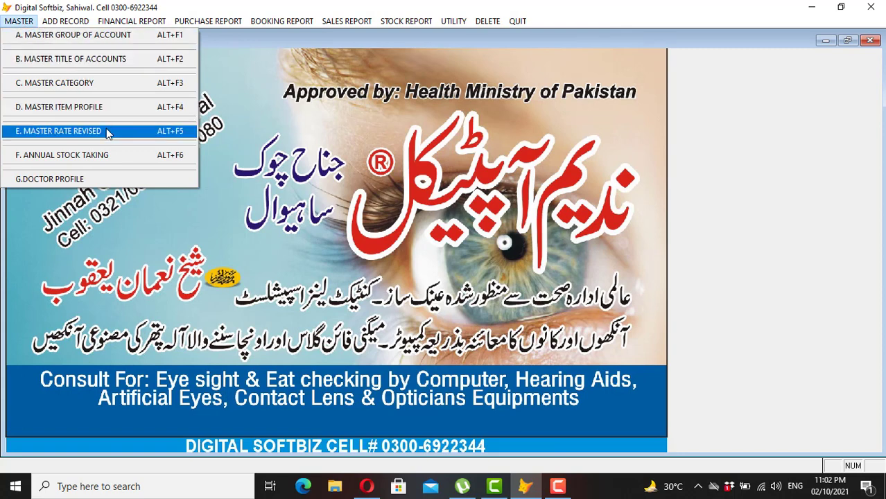
{"action": "left_click", "coordinate": [88, 138]}
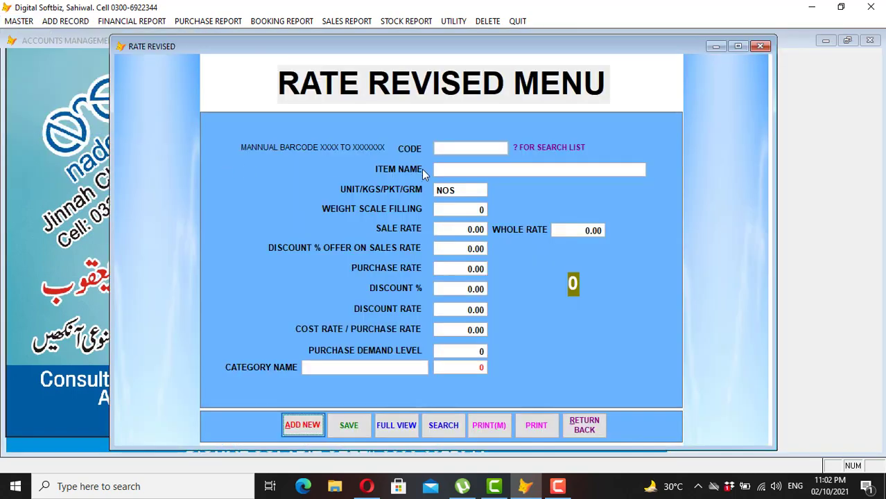
{"action": "left_click", "coordinate": [301, 426]}
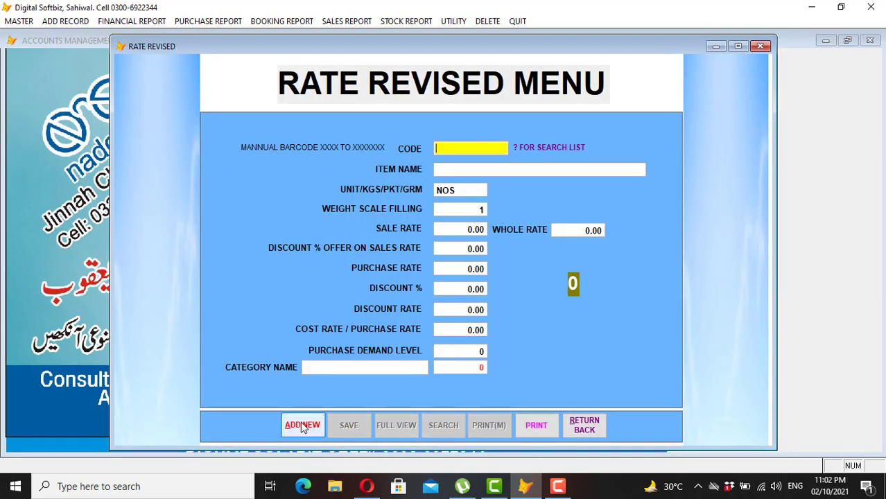
{"action": "type", "text": "0001"}
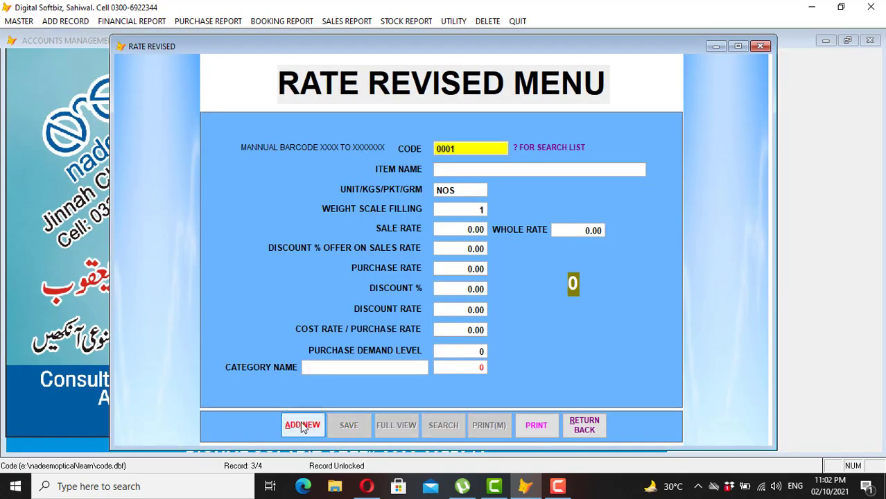
{"action": "key", "text": "Return"}
{"action": "left_click", "coordinate": [477, 283]}
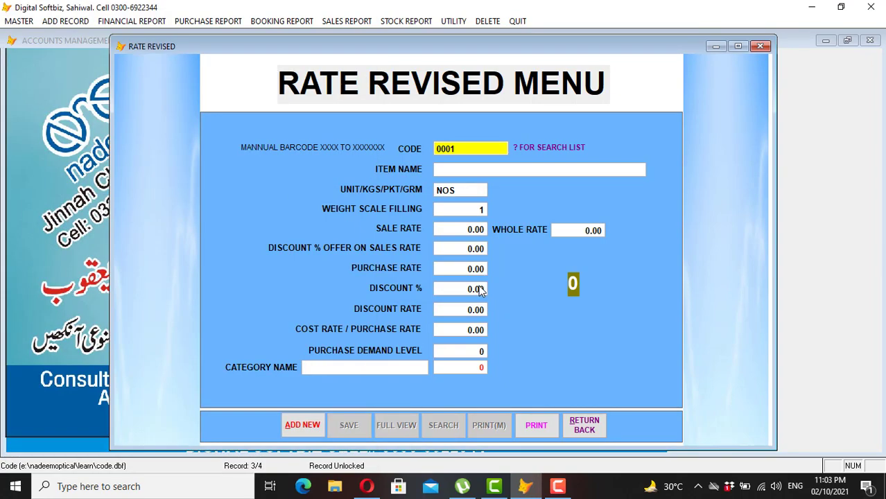
{"action": "left_click", "coordinate": [468, 209]}
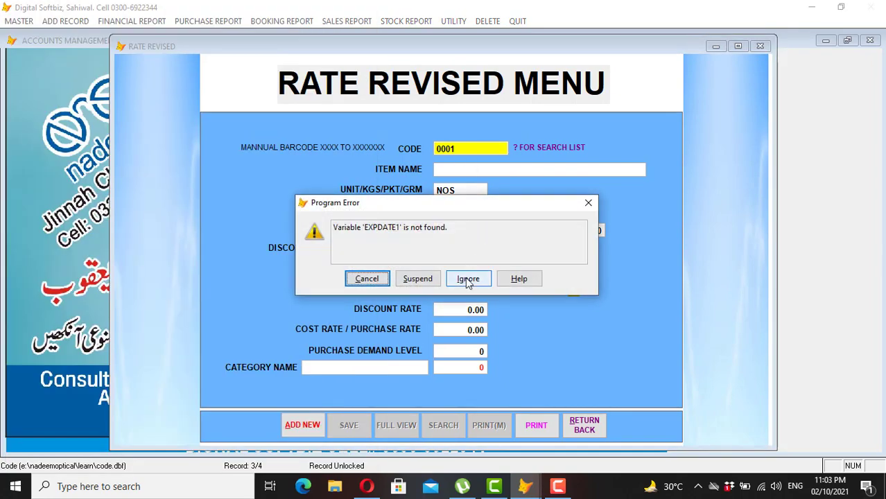
{"action": "left_click", "coordinate": [468, 279]}
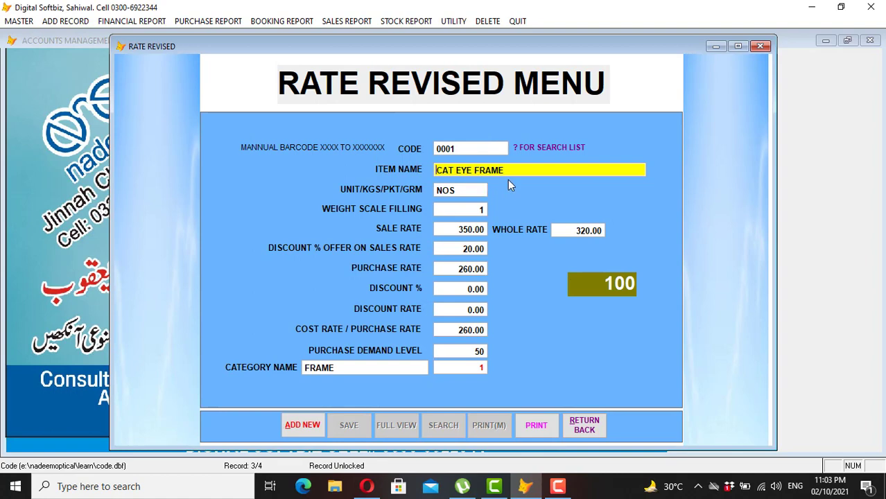
{"action": "left_click", "coordinate": [581, 425]}
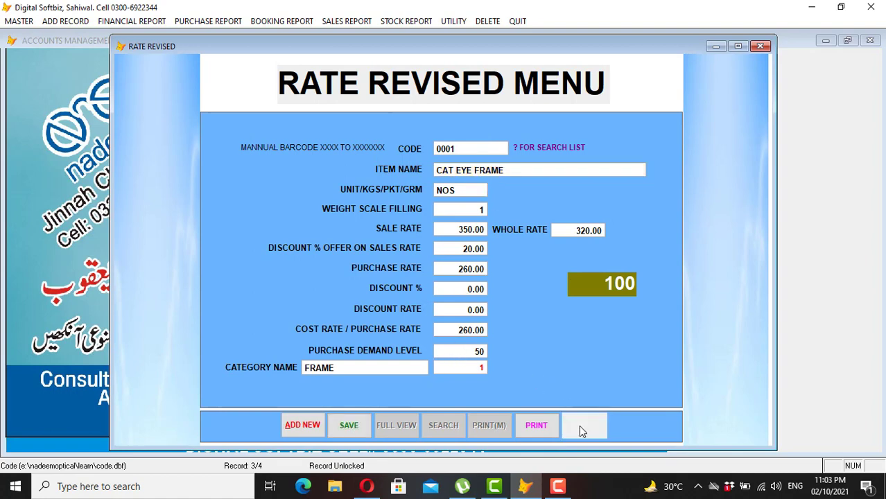
Open the doctor profile form, view the full list of registered doctors, and close the list.
{"action": "left_click", "coordinate": [19, 22]}
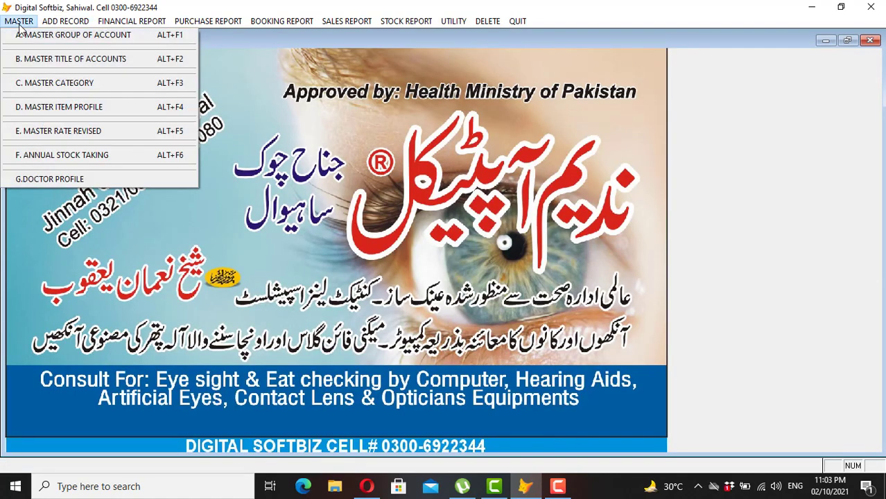
{"action": "left_click", "coordinate": [59, 179]}
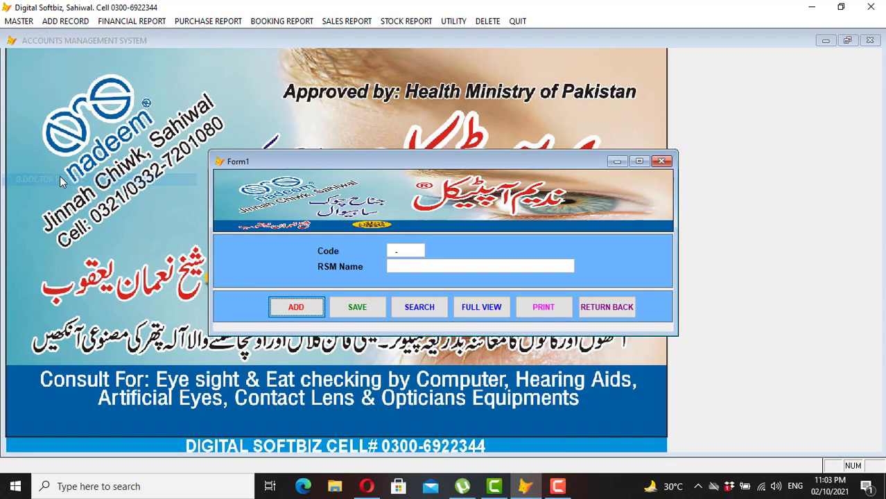
{"action": "left_click", "coordinate": [470, 306]}
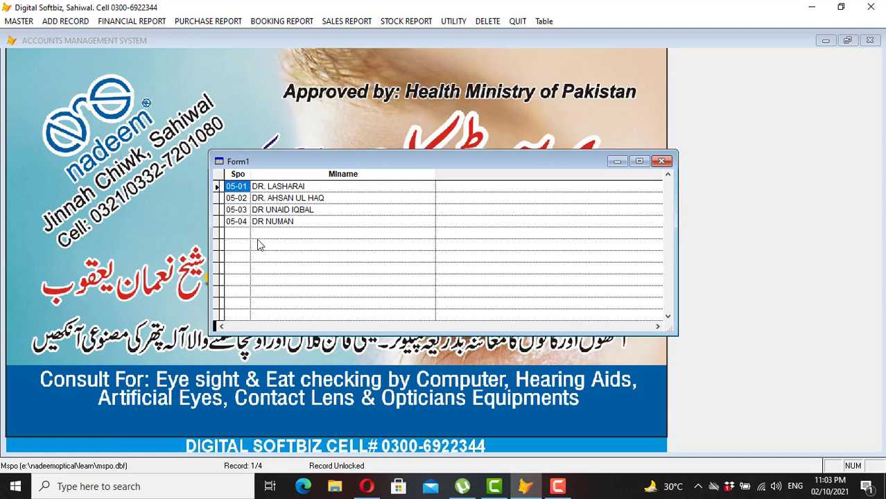
{"action": "key", "text": "Escape"}
Add a doctor record with code 05-05 and the doctor's name, save it, and close the doctor profile form.
{"action": "left_click", "coordinate": [309, 307]}
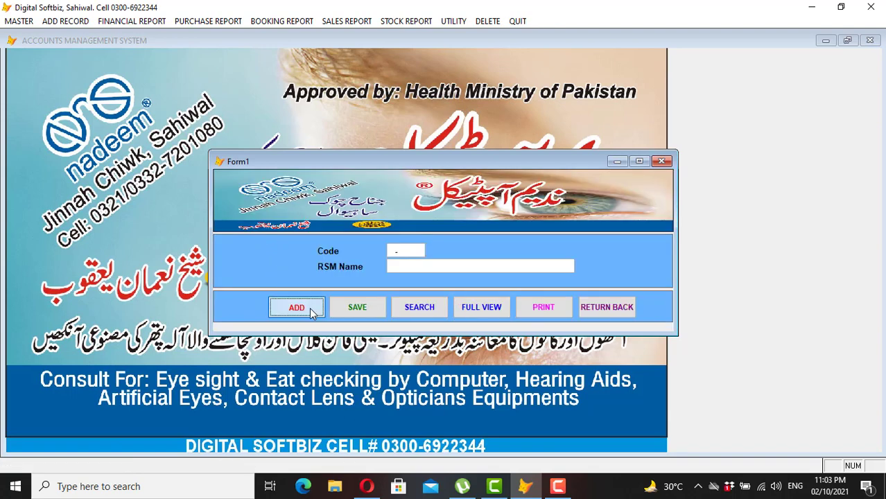
{"action": "type", "text": "0"}
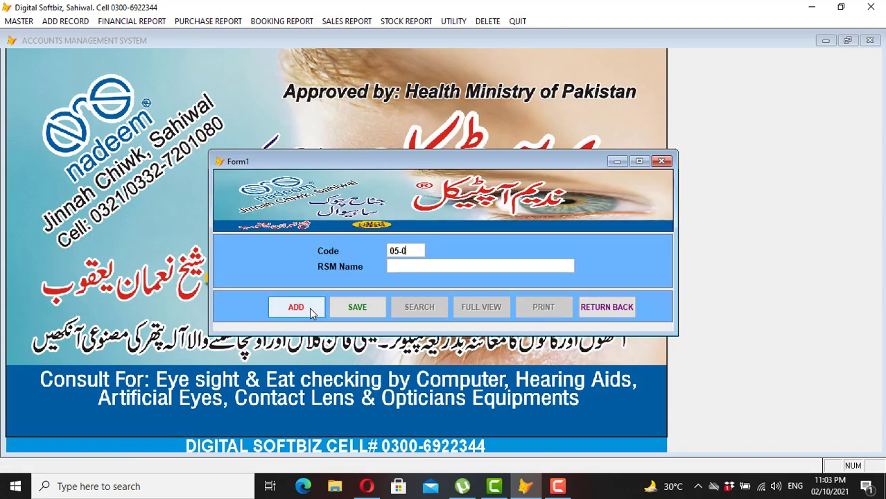
{"action": "type", "text": "505"}
{"action": "type", "text": "DR"}
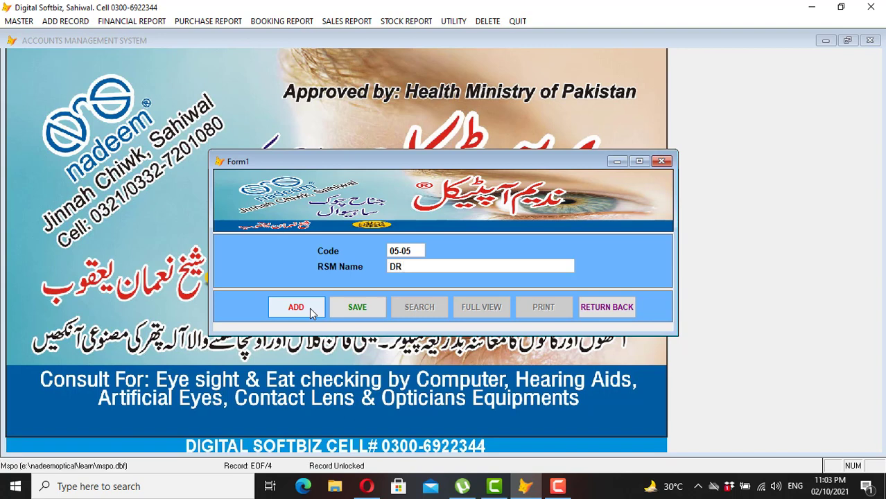
{"action": "type", "text": " BILAL"}
{"action": "key", "text": "Return"}
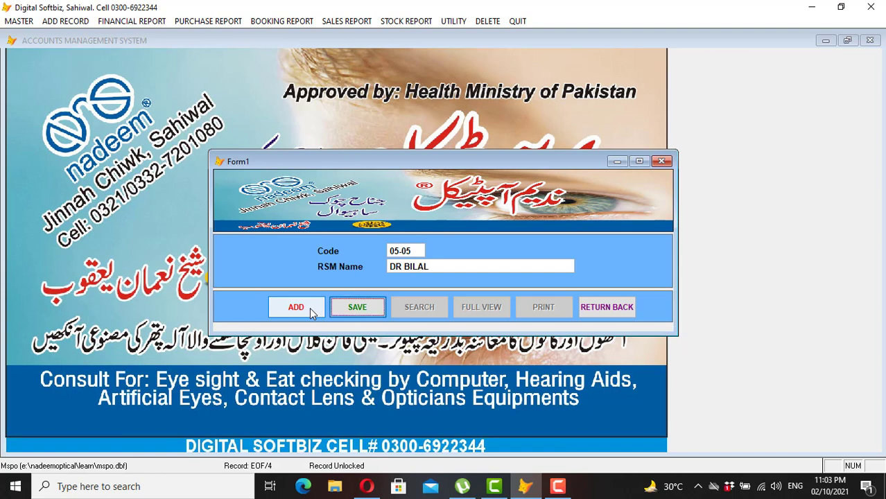
{"action": "key", "text": "Return"}
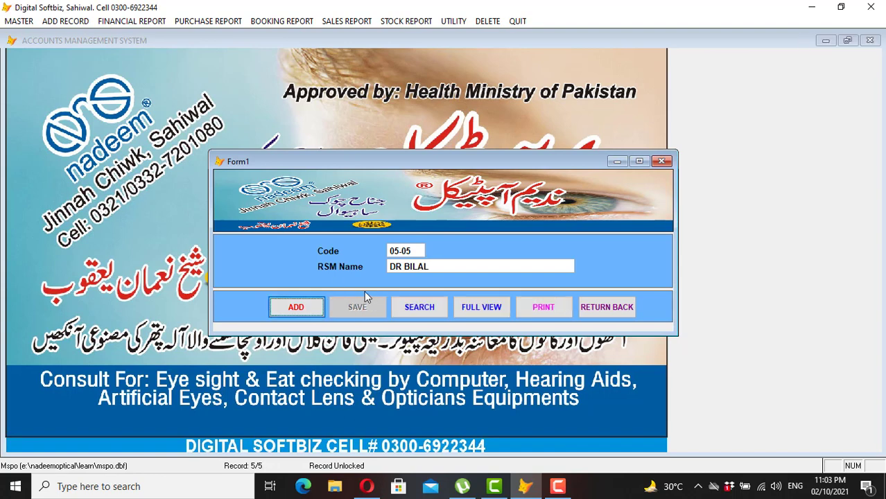
{"action": "left_click", "coordinate": [629, 305]}
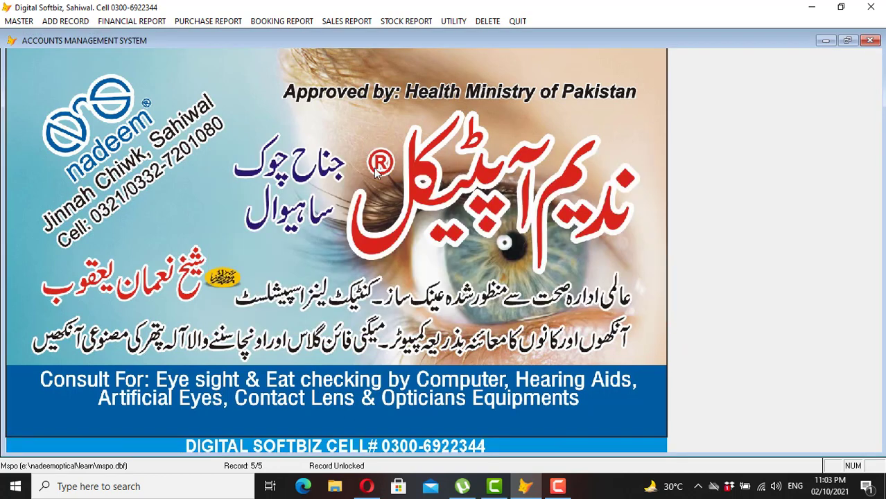
Open the cash receipt voucher form to examine its fields, and close it without adding a voucher.
{"action": "left_click", "coordinate": [20, 21]}
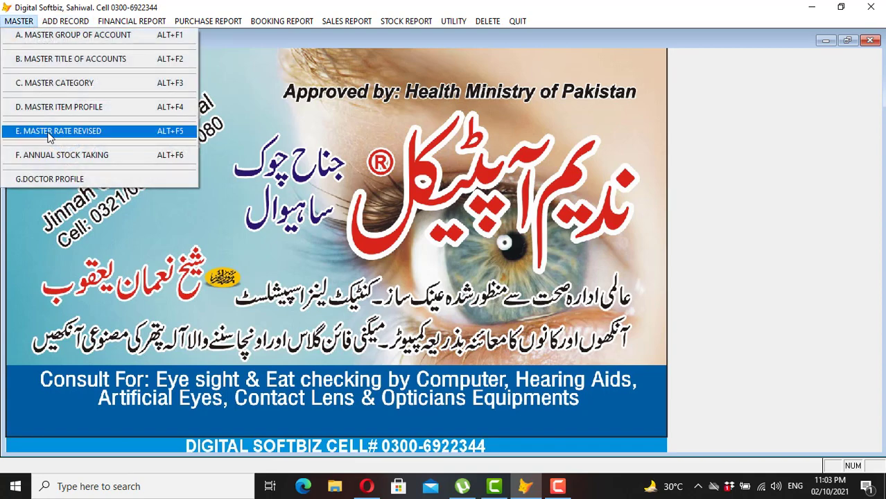
{"action": "mouse_move", "coordinate": [70, 26]}
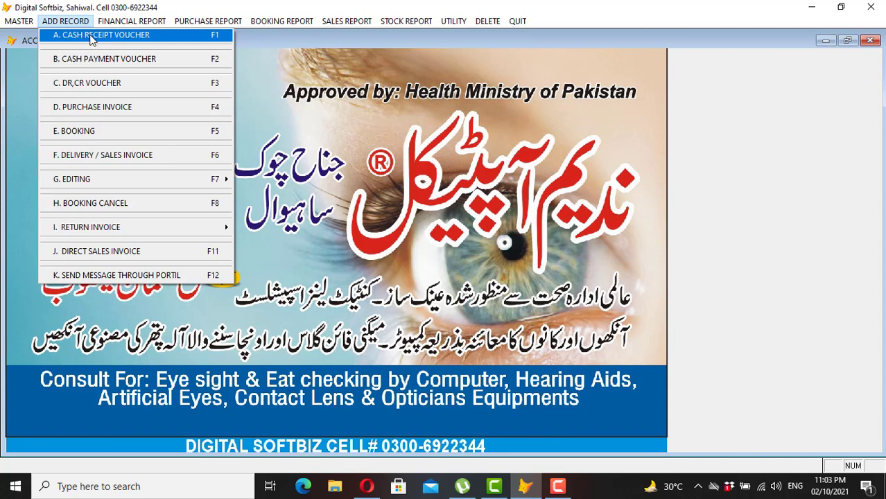
{"action": "left_click", "coordinate": [142, 36]}
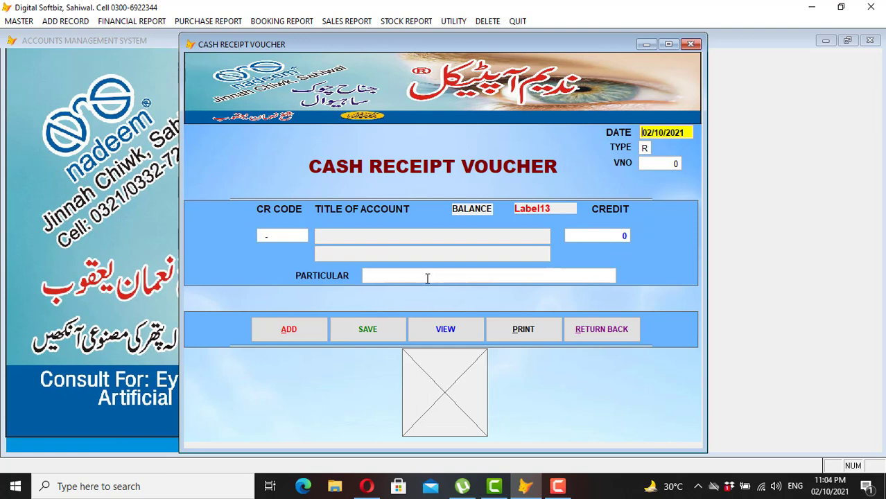
{"action": "left_click", "coordinate": [583, 335]}
Start an order booking, choose the customer located in SWL as the party, and bring up the salesperson lookup.
{"action": "left_click", "coordinate": [66, 21]}
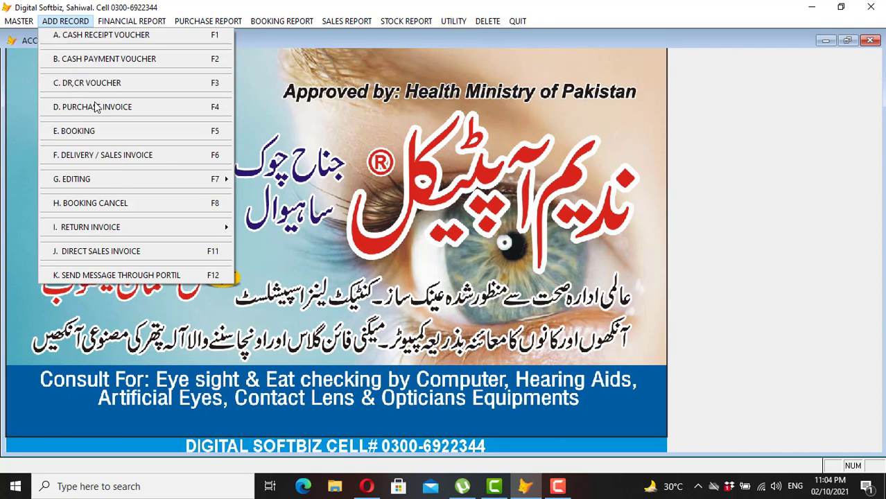
{"action": "left_click", "coordinate": [120, 140]}
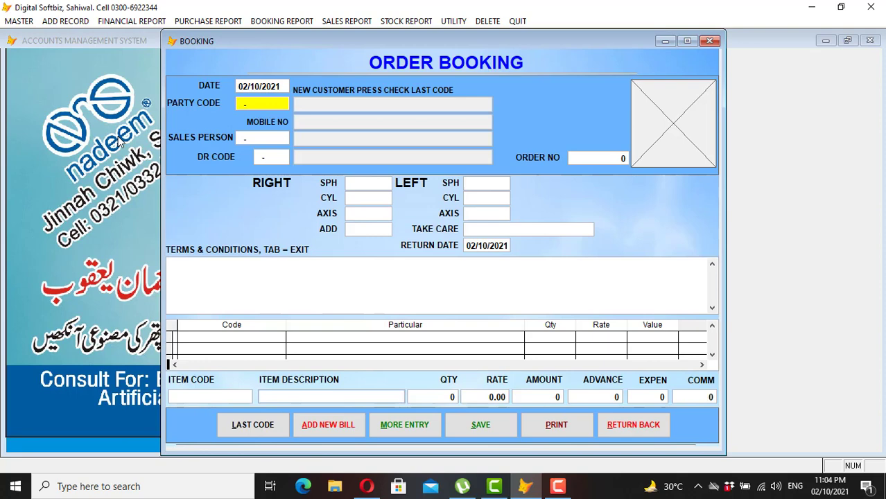
{"action": "key", "text": "Return"}
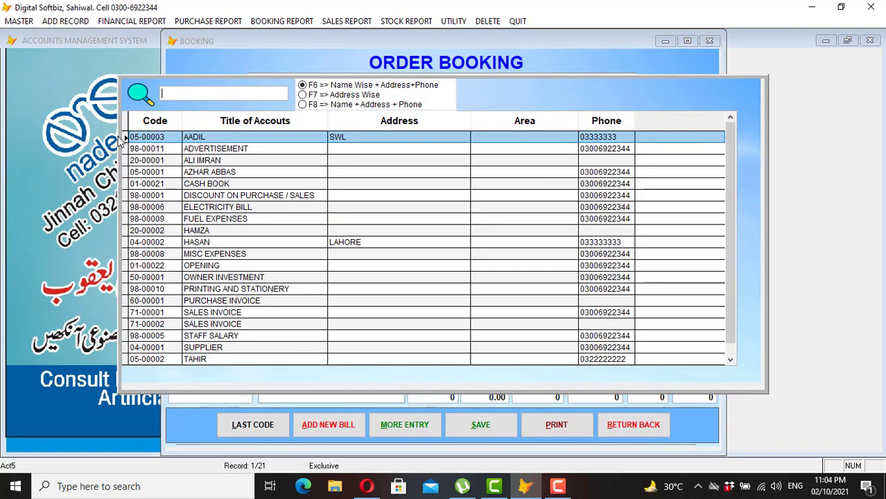
{"action": "type", "text": "AA"}
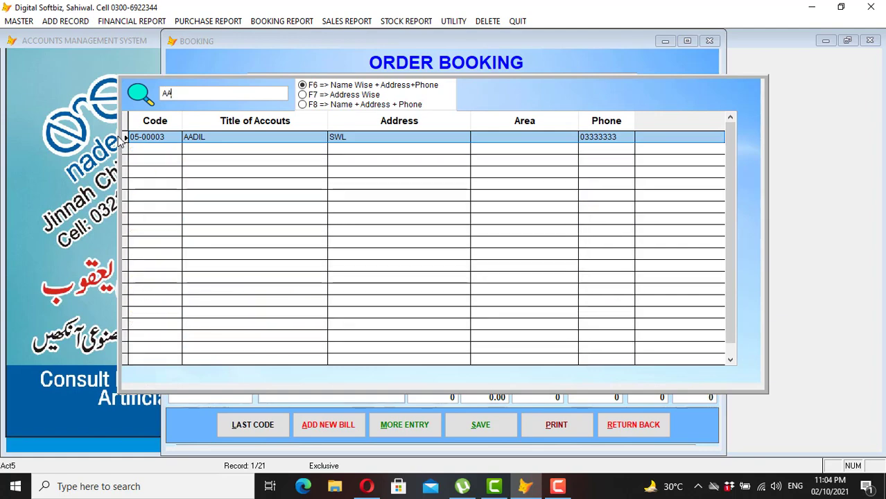
{"action": "key", "text": "Return"}
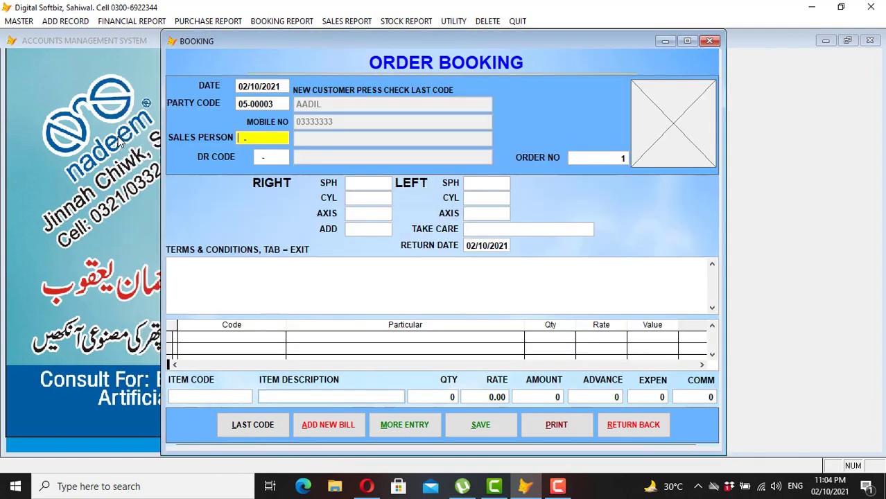
{"action": "key", "text": "Return"}
{"action": "type", "text": "NJ"}
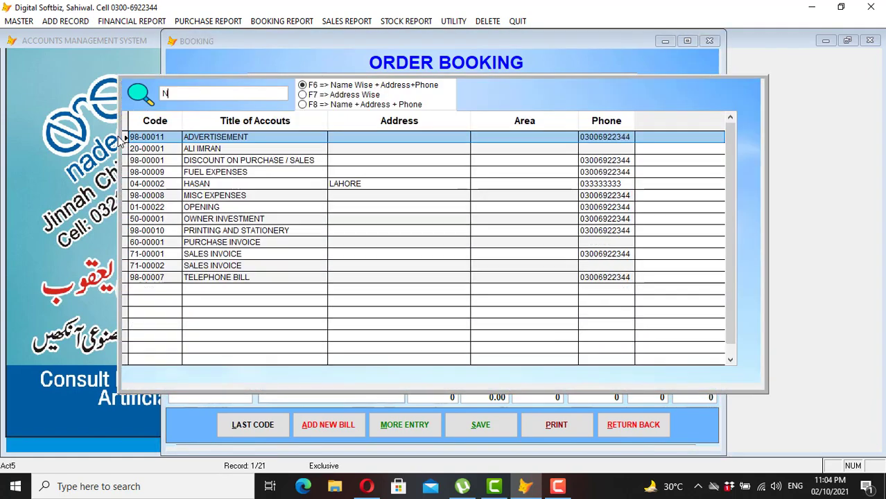
{"action": "key", "text": "BackSpace"}
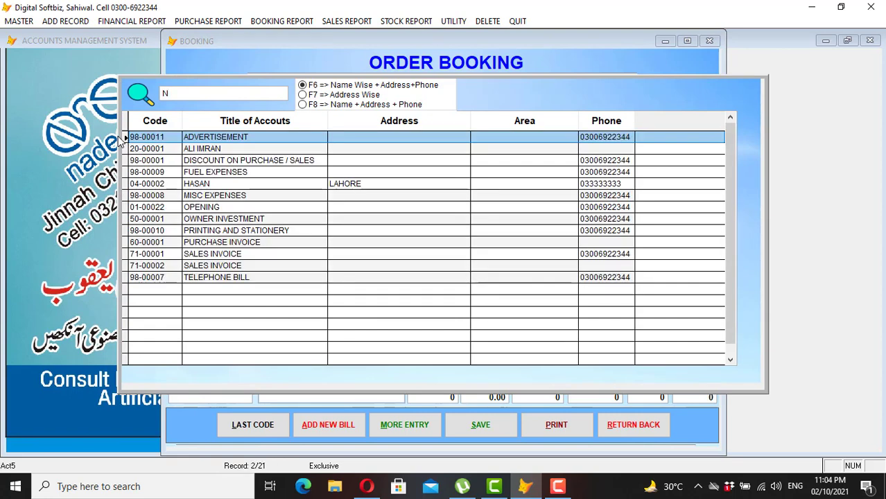
{"action": "type", "text": "HAZ"}
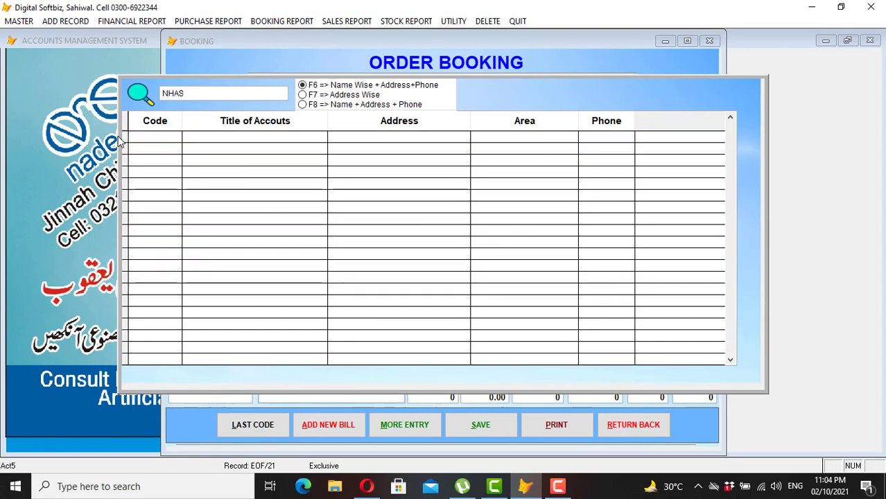
{"action": "key", "text": "BackSpace"}
{"action": "key", "text": "BackSpace"}
{"action": "key", "text": "BackSpace"}
{"action": "key", "text": "BackSpace"}
{"action": "type", "text": "HAS"}
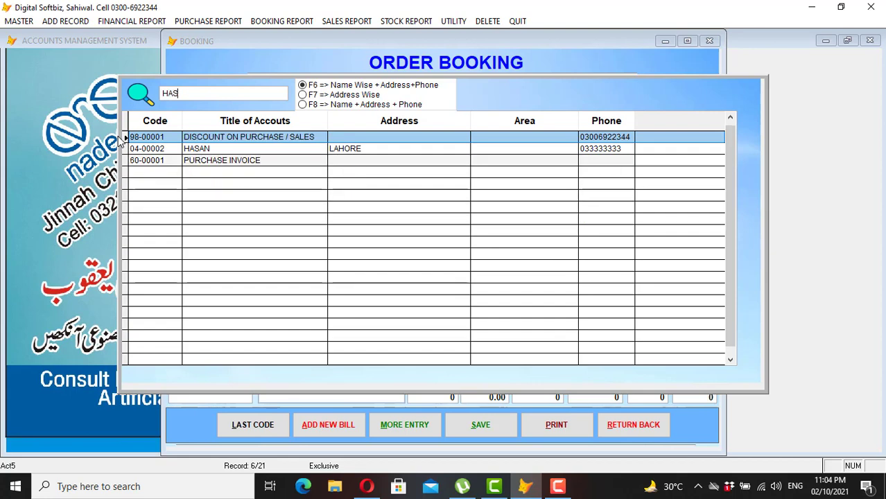
{"action": "key", "text": "Down"}
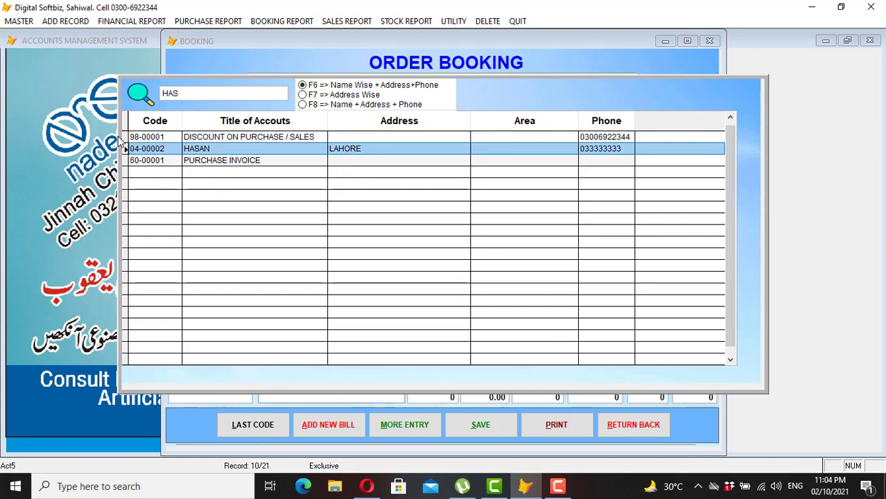
{"action": "left_click", "coordinate": [192, 94]}
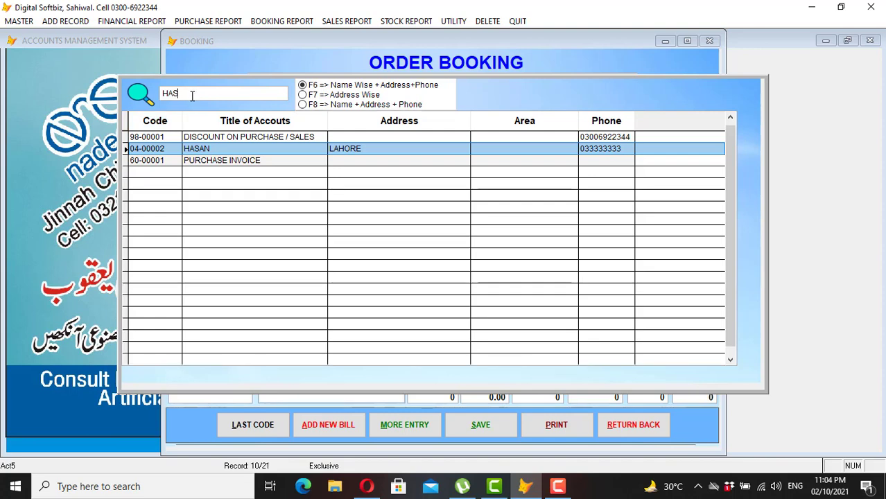
{"action": "key", "text": "BackSpace"}
{"action": "key", "text": "BackSpace"}
{"action": "key", "text": "BackSpace"}
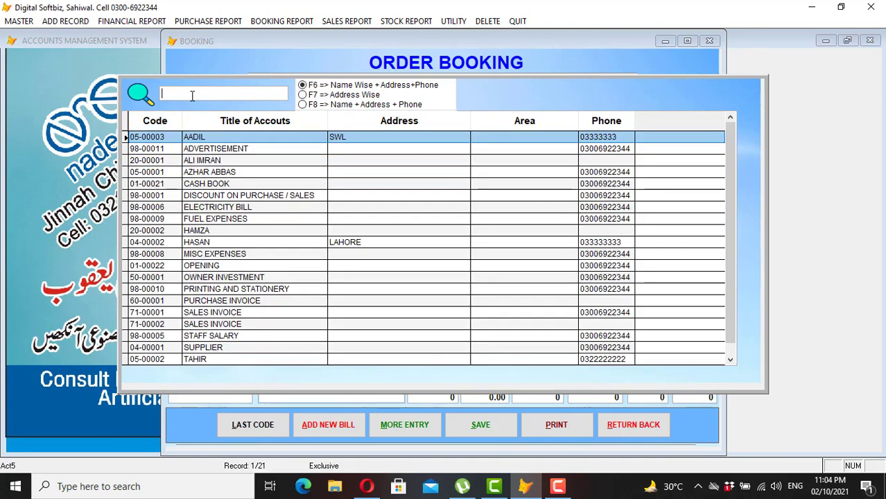
Assign the salesperson by name and the doctor with code 05-05 to the booking, keeping the proposed order number.
{"action": "type", "text": "HAM"}
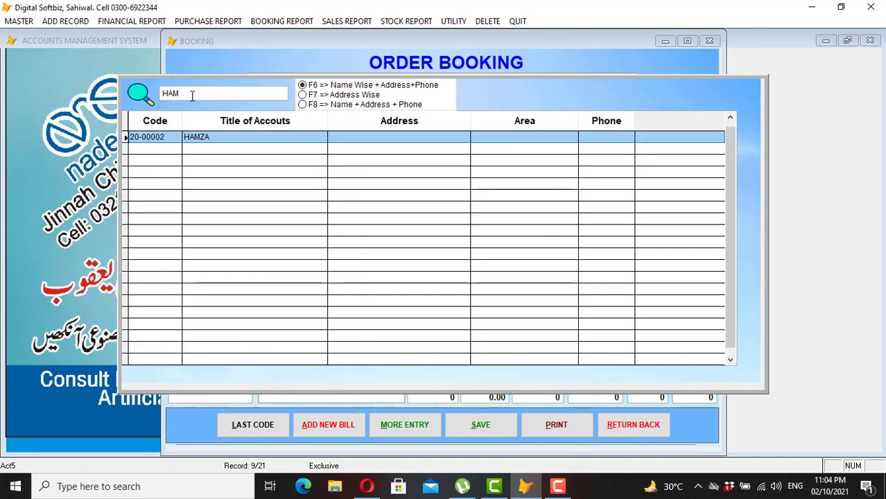
{"action": "key", "text": "Return"}
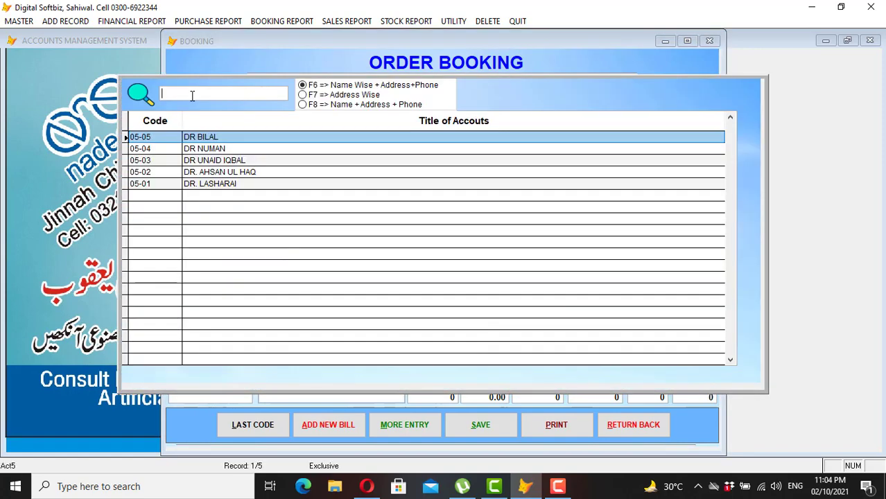
{"action": "key", "text": "Return"}
{"action": "key", "text": "Return"}
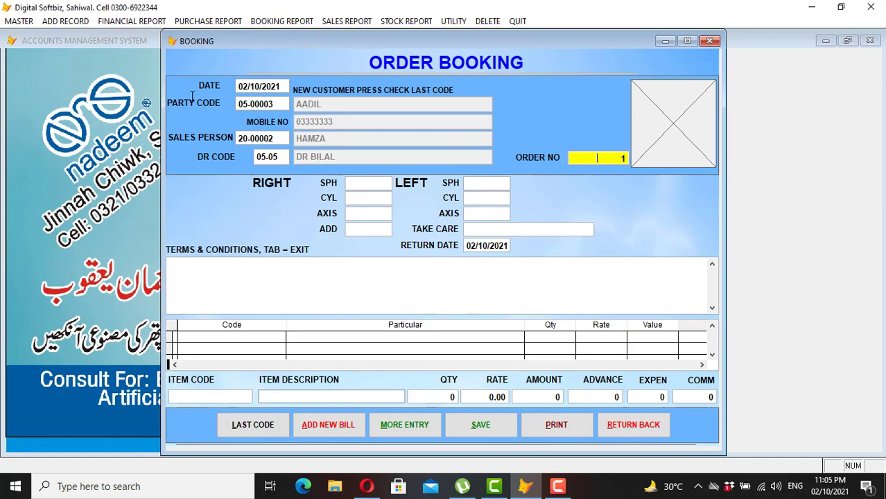
{"action": "key", "text": "Return"}
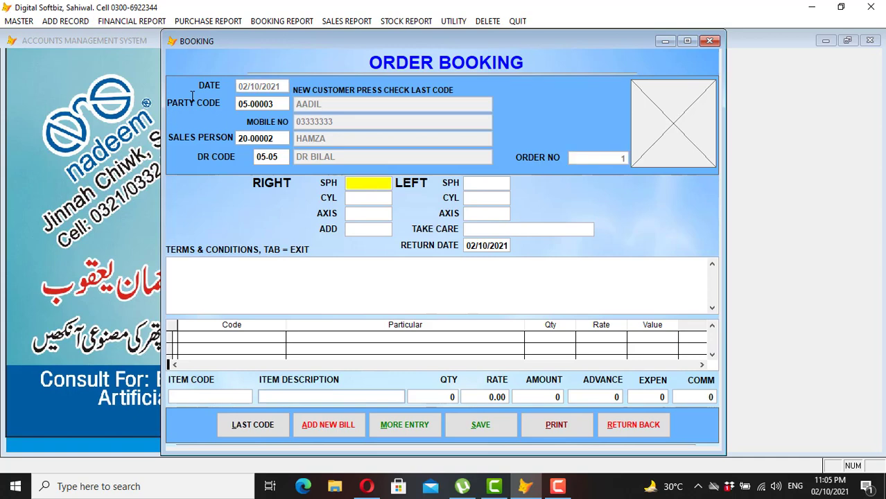
Enter the right eye prescription with SPH 23, CYL 43, AXIS 45 and ADD +3.
{"action": "type", "text": "23"}
{"action": "key", "text": "Return"}
{"action": "type", "text": "43"}
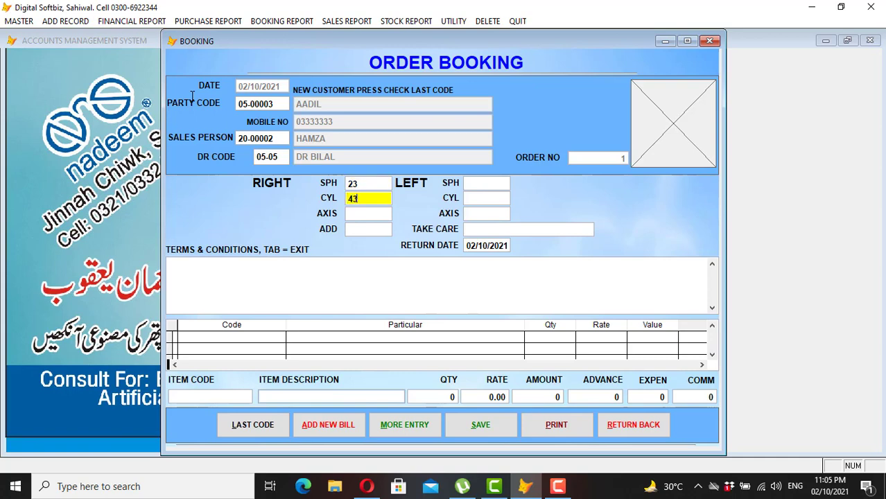
{"action": "key", "text": "Return"}
{"action": "type", "text": "45"}
{"action": "key", "text": "Return"}
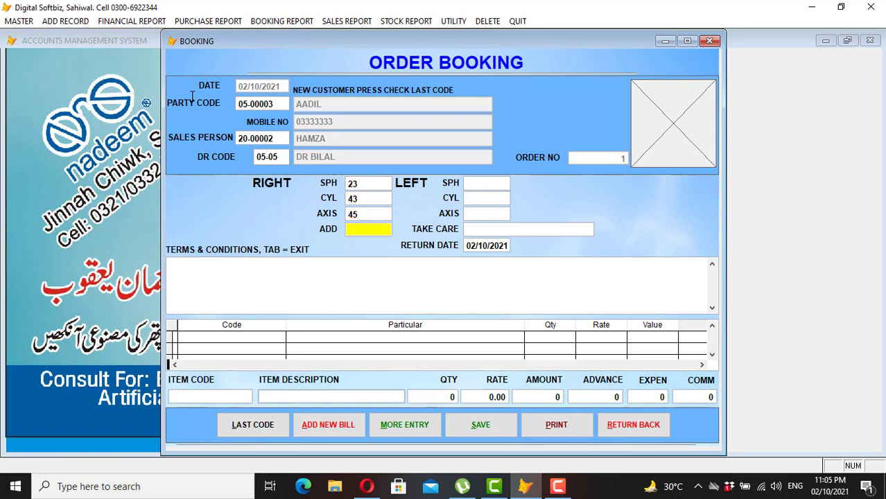
{"action": "type", "text": "+3"}
{"action": "key", "text": "Return"}
Enter the left eye prescription with SPH 12, CYL 43 and AXIS 23.
{"action": "type", "text": "12"}
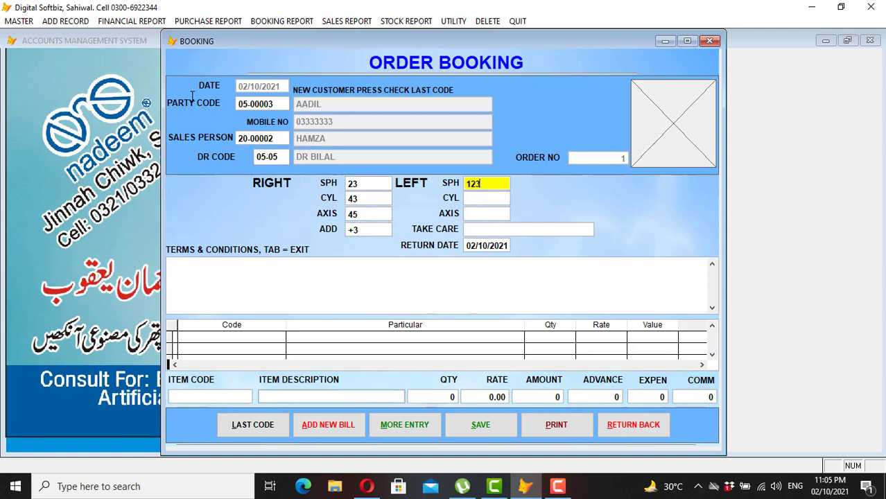
{"action": "key", "text": "Return"}
{"action": "type", "text": "43"}
{"action": "key", "text": "Return"}
{"action": "type", "text": "23"}
{"action": "key", "text": "Return"}
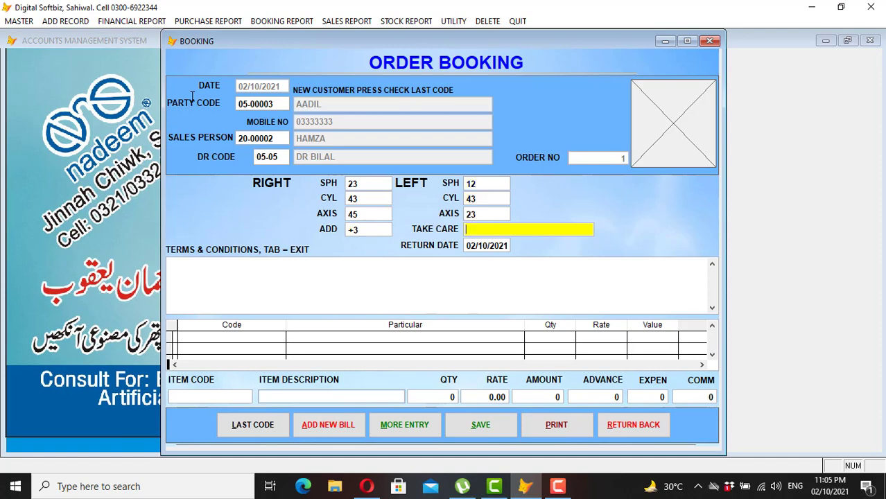
Fill in the care note TAKE CARE YOUR EYE, keep return date 02/10/2021, and enter "dgflaglfhgsldhfglsljldf" as the terms and conditions.
{"action": "key", "text": "Return"}
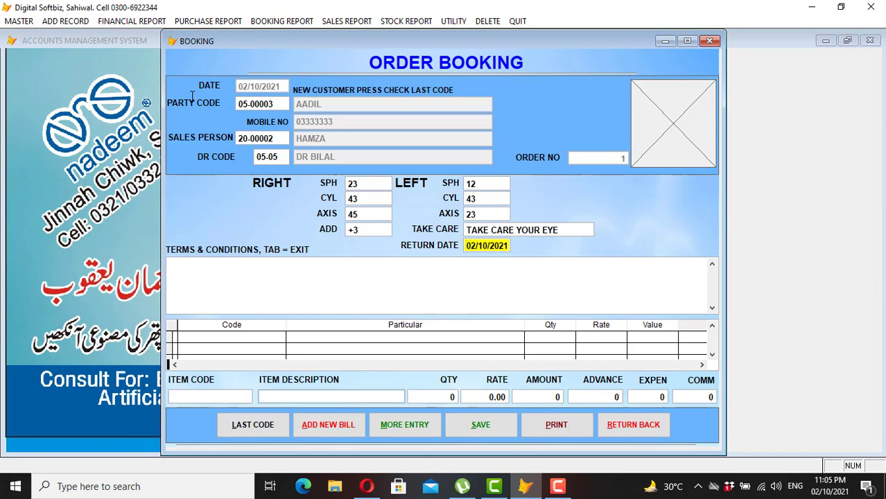
{"action": "key", "text": "Return"}
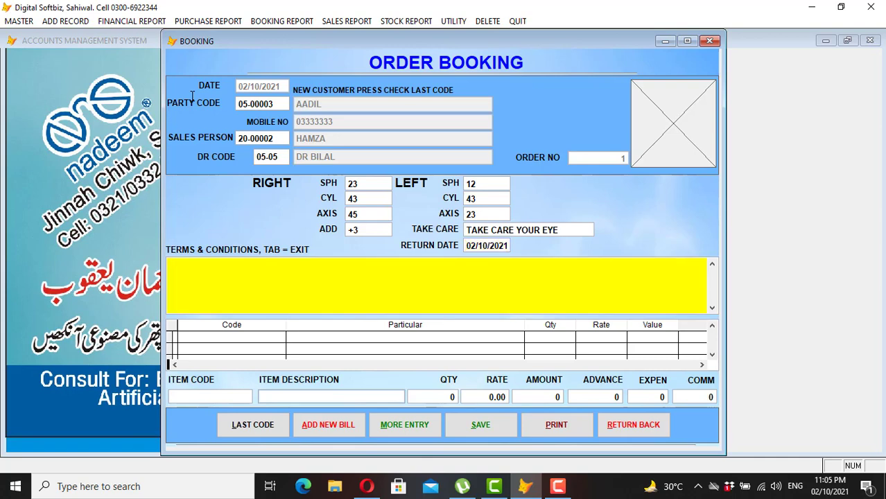
{"action": "type", "text": "dgflaglfhgsldhfglsljldf"}
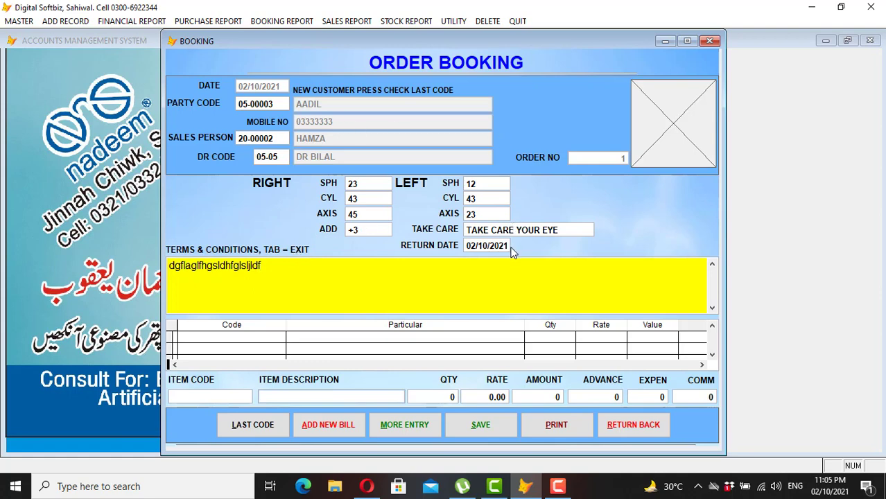
{"action": "key", "text": "Tab"}
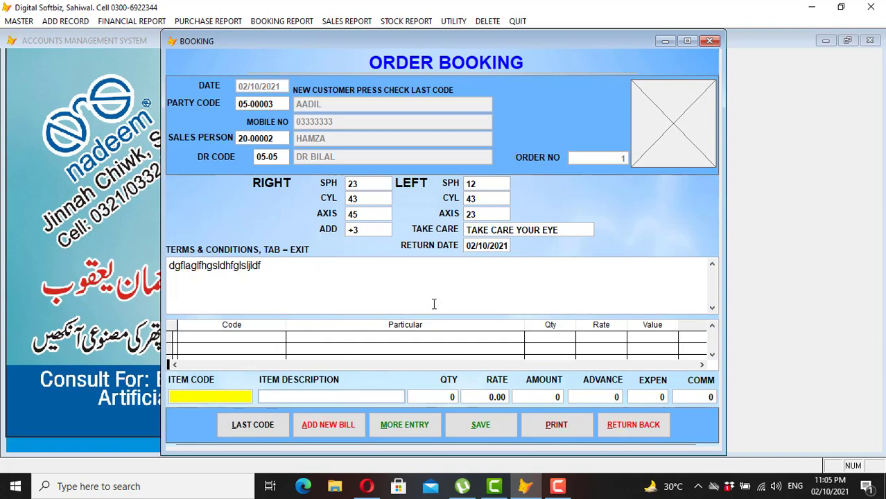
Fill in the item line with CAT EYE FRAME (code 0001), quantity 2, rate 350, an advance of 200 and no expenses.
{"action": "key", "text": "Return"}
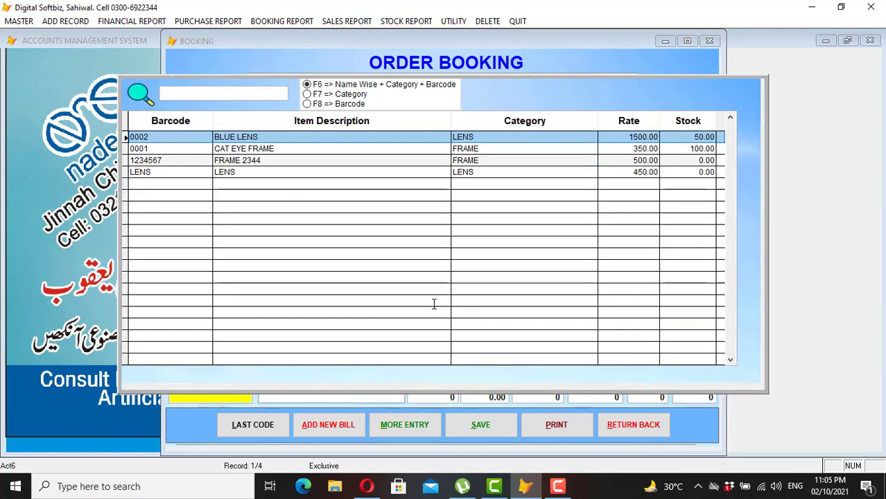
{"action": "type", "text": "FR"}
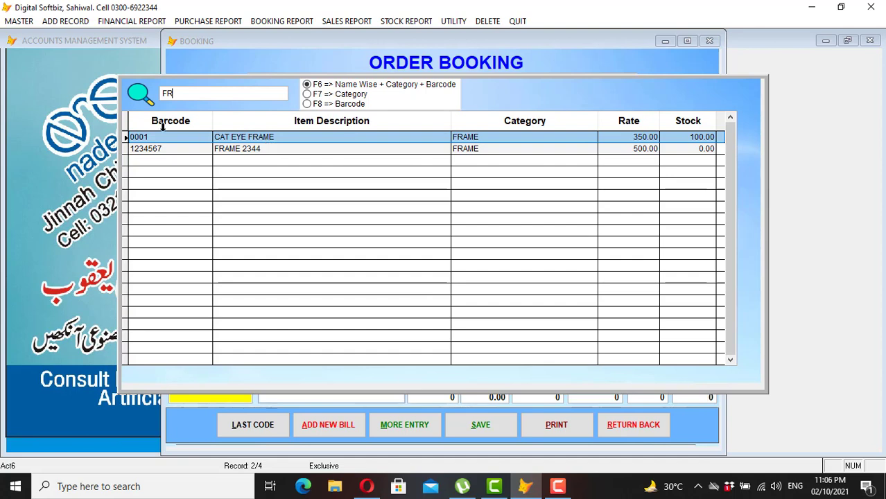
{"action": "double_click", "coordinate": [232, 147]}
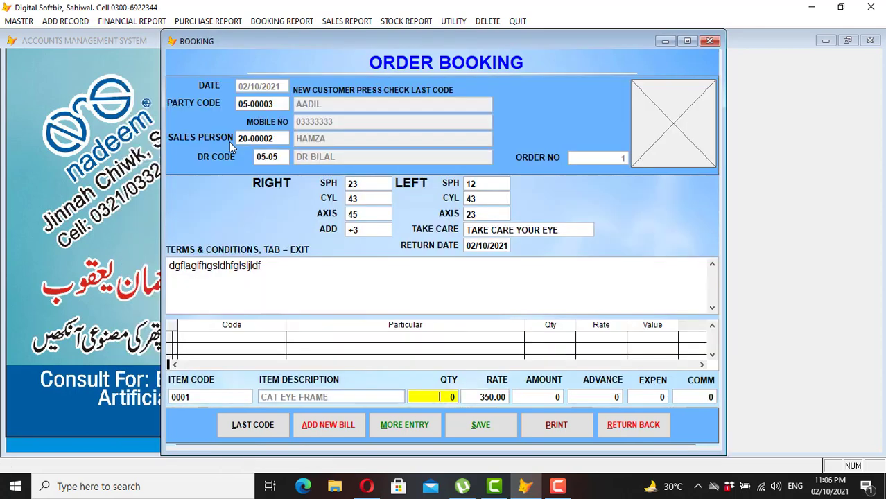
{"action": "type", "text": "2"}
{"action": "key", "text": "Return"}
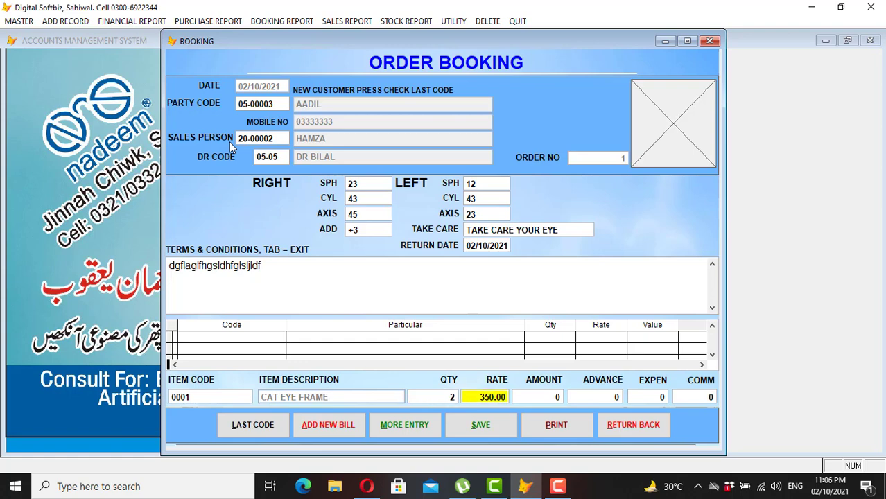
{"action": "key", "text": "Return"}
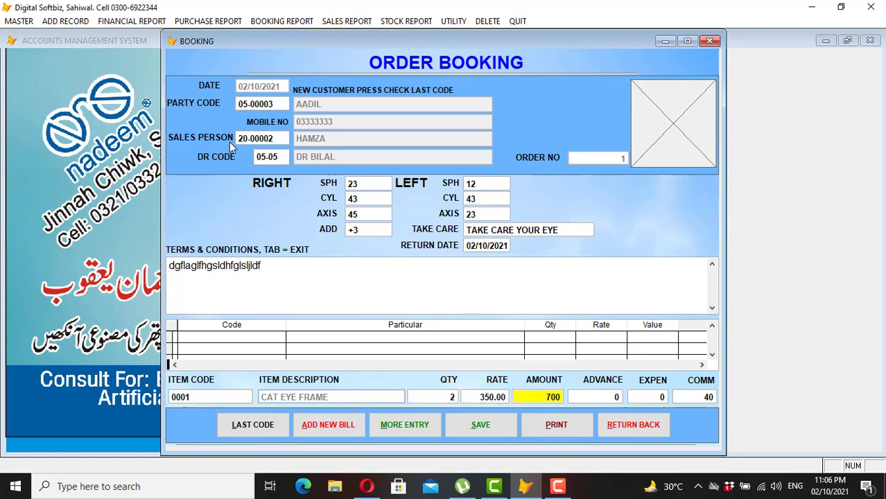
{"action": "key", "text": "Return"}
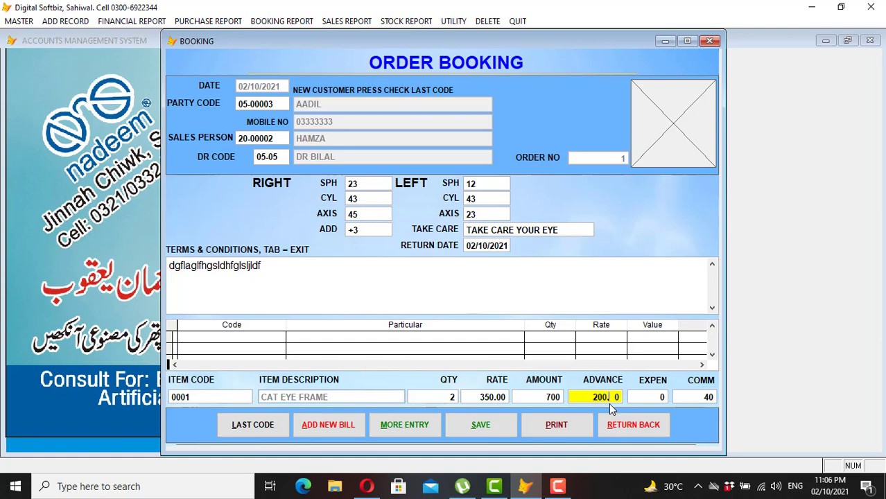
{"action": "key", "text": "Return"}
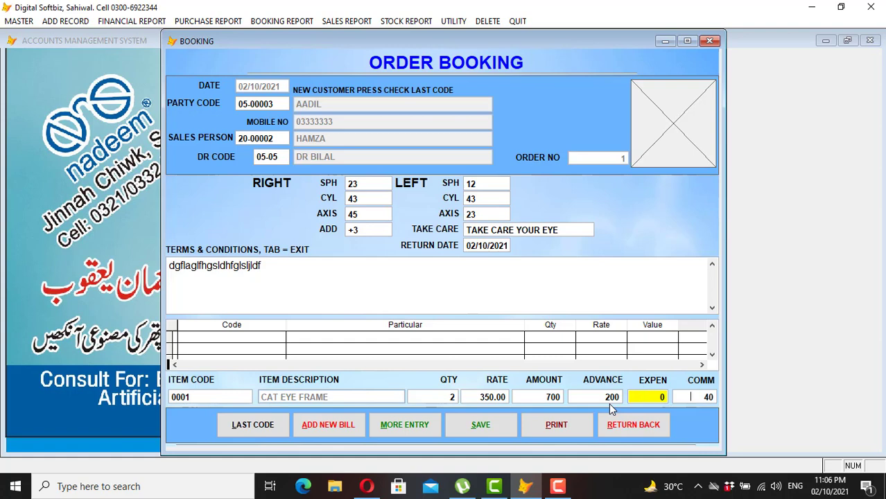
{"action": "key", "text": "Return"}
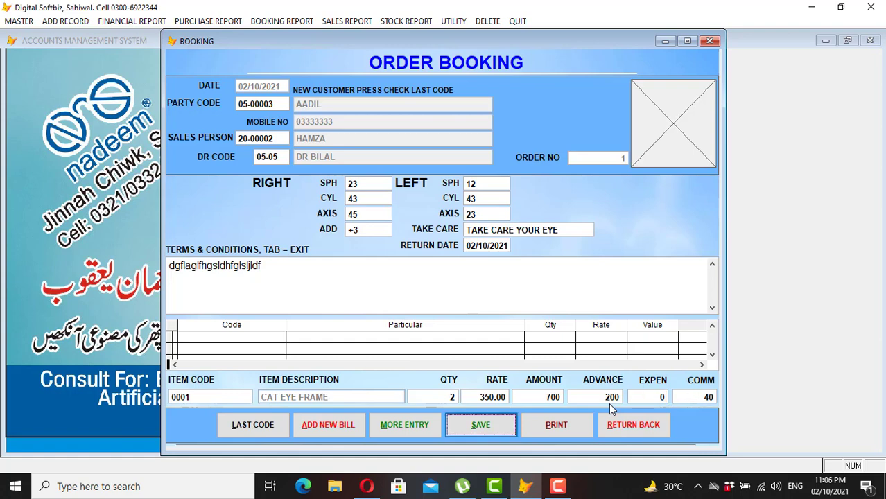
Save the booking and open the print preview of its order slip.
{"action": "key", "text": "Return"}
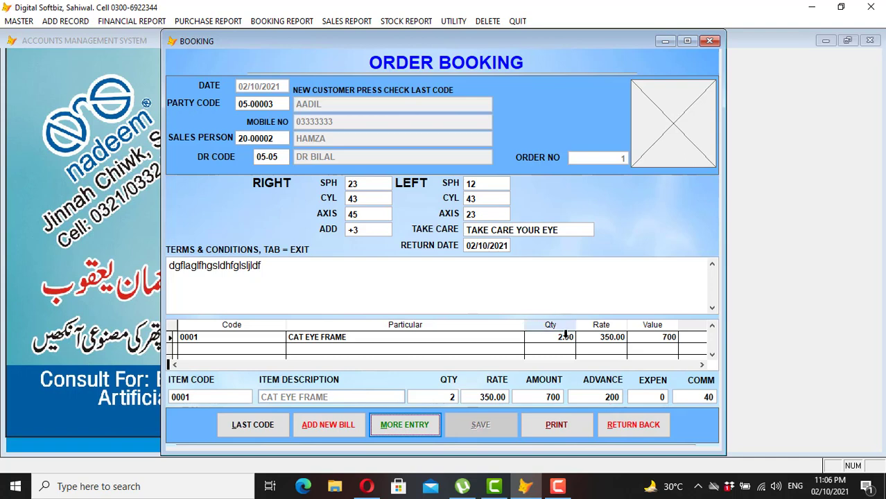
{"action": "left_click", "coordinate": [553, 428]}
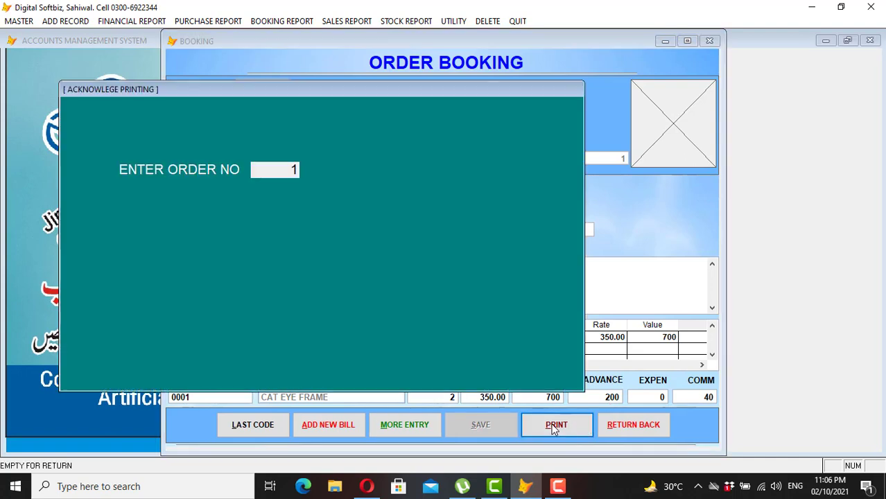
{"action": "key", "text": "Return"}
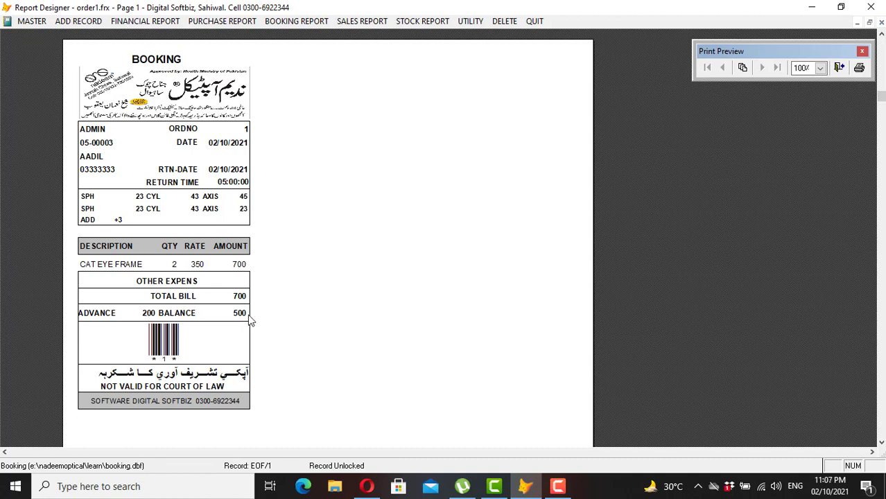
Close the order slip preview, leave the booking form and open the daily booking report.
{"action": "key", "text": "Escape"}
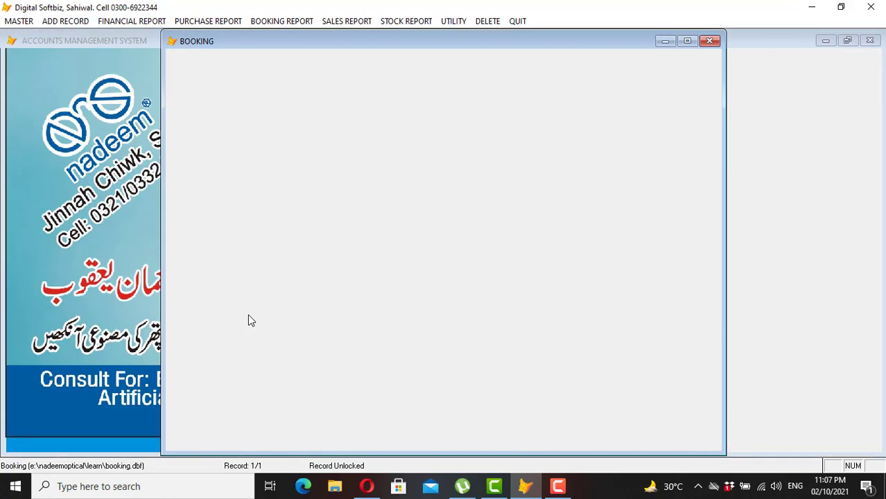
{"action": "left_click", "coordinate": [633, 424]}
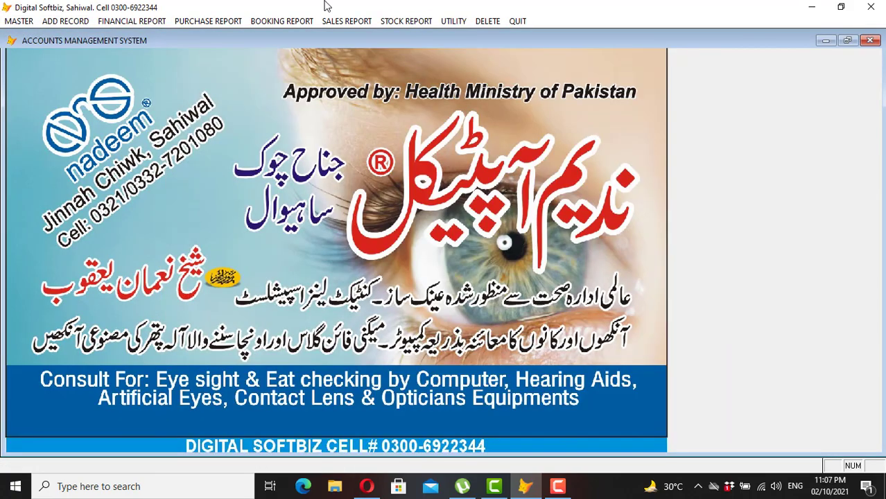
{"action": "left_click", "coordinate": [127, 28]}
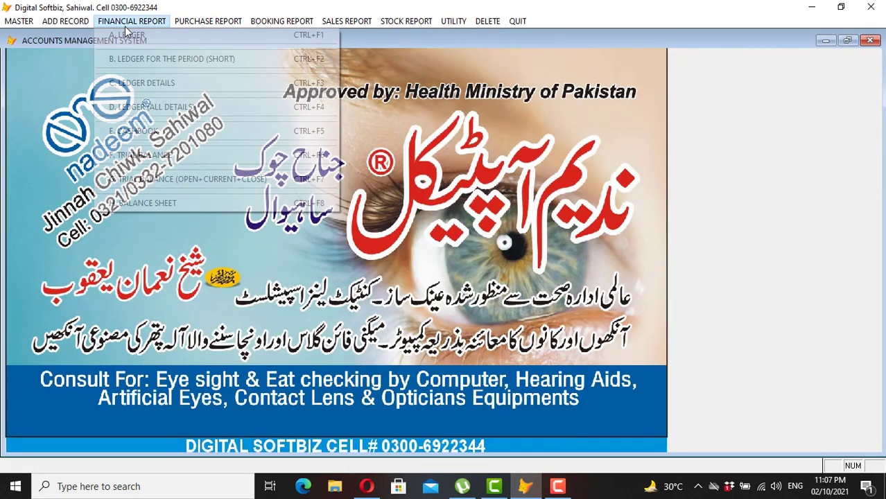
{"action": "mouse_move", "coordinate": [277, 23]}
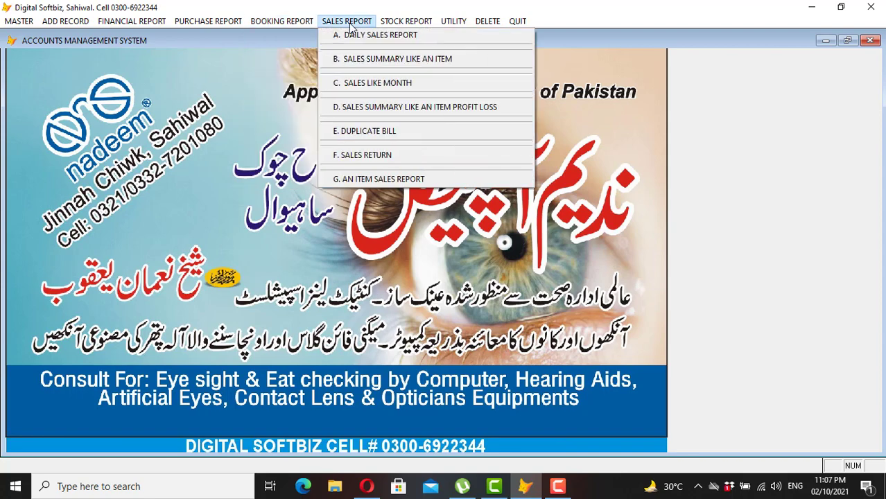
{"action": "left_click", "coordinate": [296, 35]}
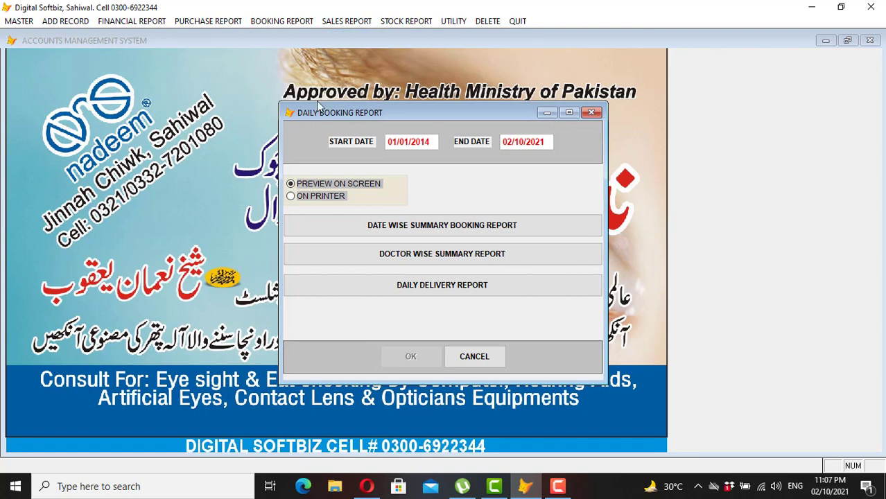
Set the daily booking report's start date to 02/10/2021, preview the date-wise booking summary on screen and close it.
{"action": "key", "text": "Return"}
{"action": "key", "text": "Return"}
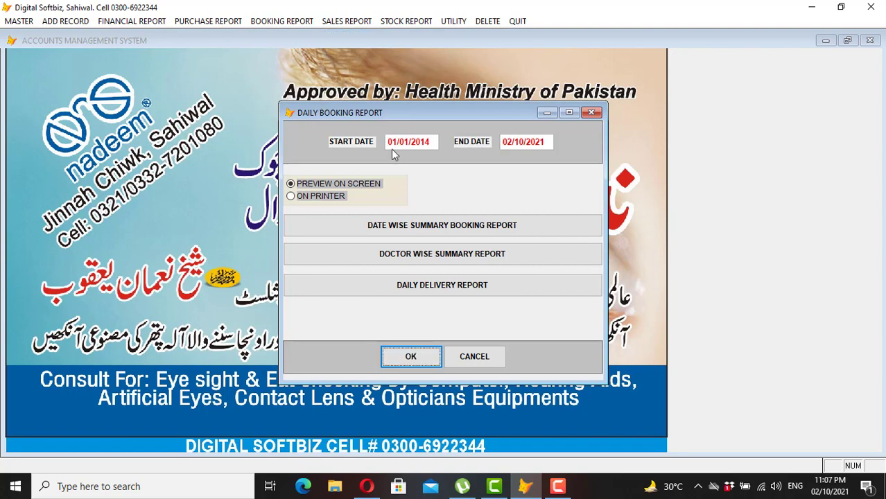
{"action": "key", "text": "shift+Tab"}
{"action": "key", "text": "shift+Tab"}
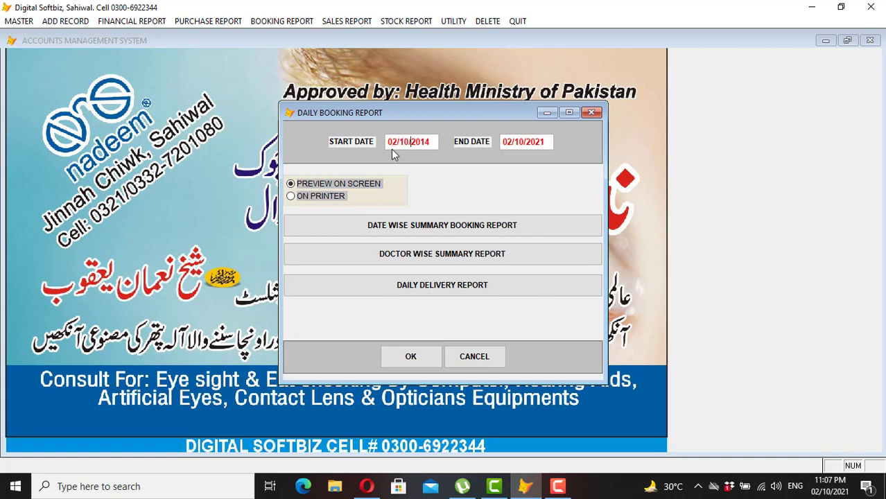
{"action": "type", "text": "2021"}
{"action": "key", "text": "Tab"}
{"action": "key", "text": "Tab"}
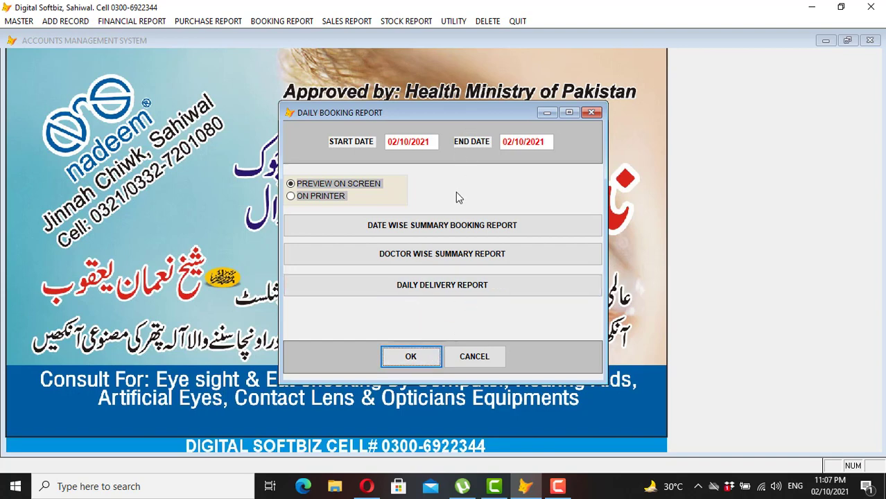
{"action": "left_click", "coordinate": [416, 226]}
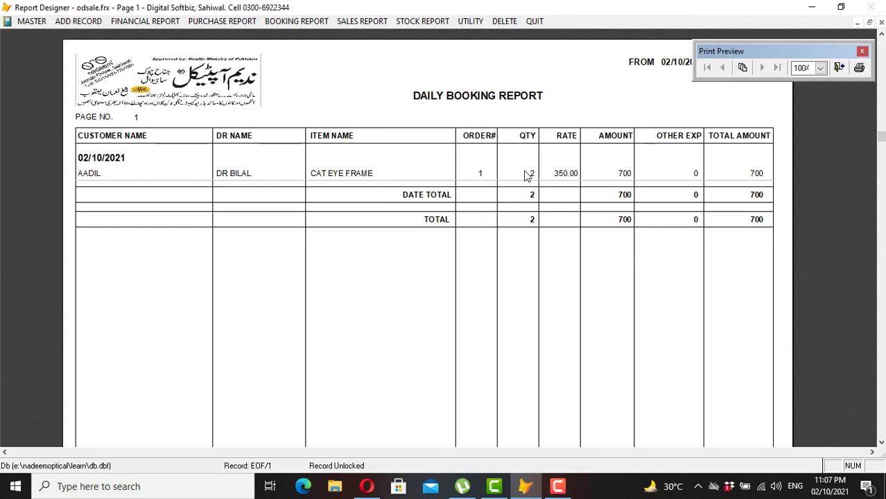
{"action": "key", "text": "Escape"}
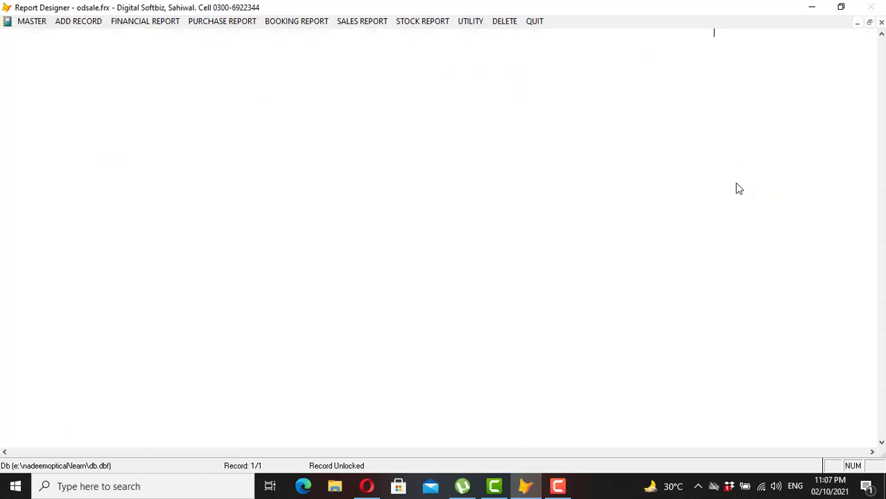
Preview the customer-wise booking summary for 01/01/2014 to 02/10/2021 and close it.
{"action": "left_click", "coordinate": [242, 25]}
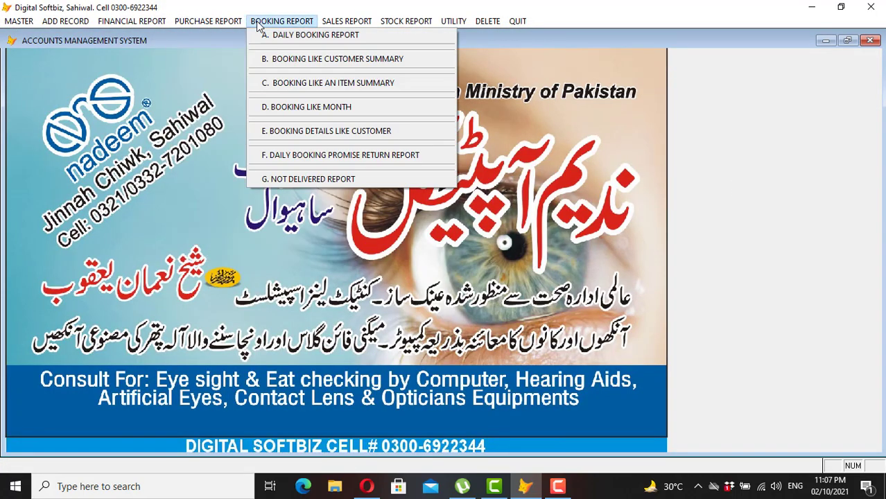
{"action": "left_click", "coordinate": [305, 61]}
{"action": "key", "text": "Return"}
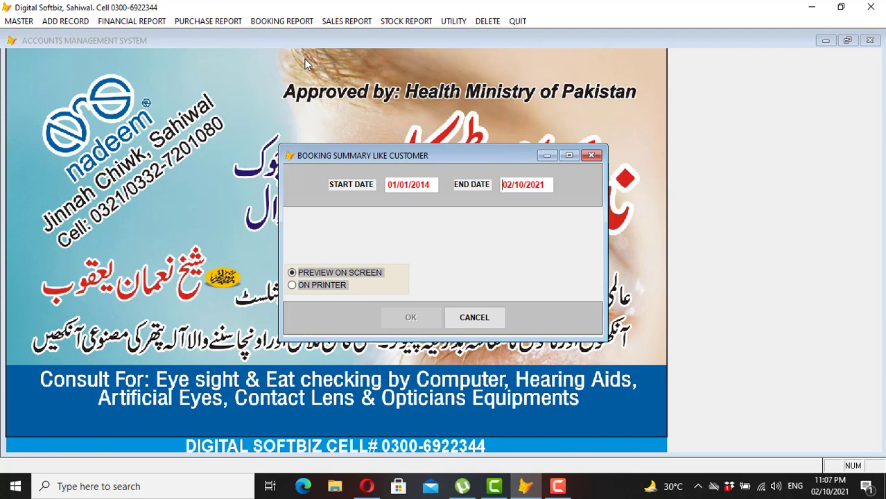
{"action": "key", "text": "Return"}
{"action": "key", "text": "Return"}
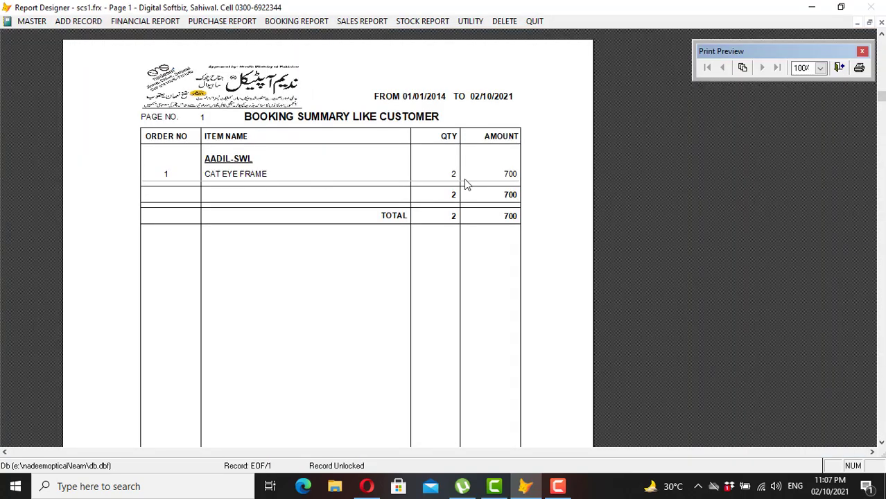
{"action": "key", "text": "Escape"}
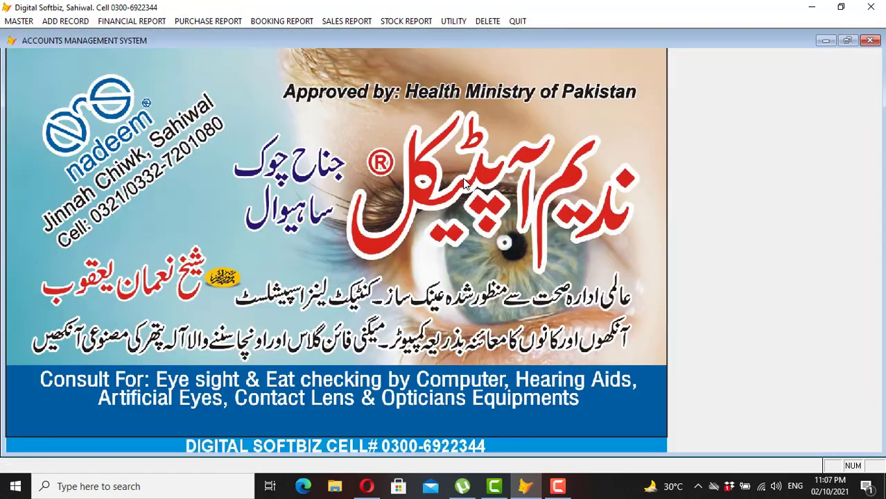
Open the Booking Cancel form and load the customer's booking by its order number, keeping the date and party code.
{"action": "left_click", "coordinate": [271, 17]}
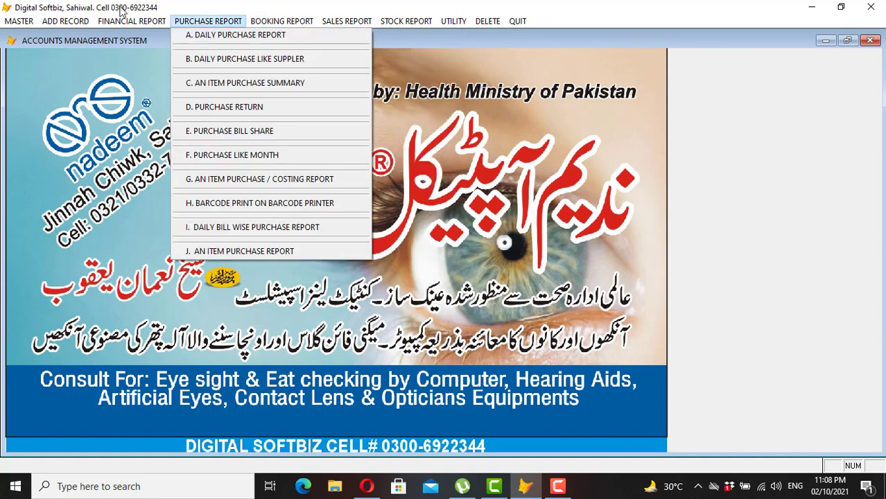
{"action": "mouse_move", "coordinate": [133, 25]}
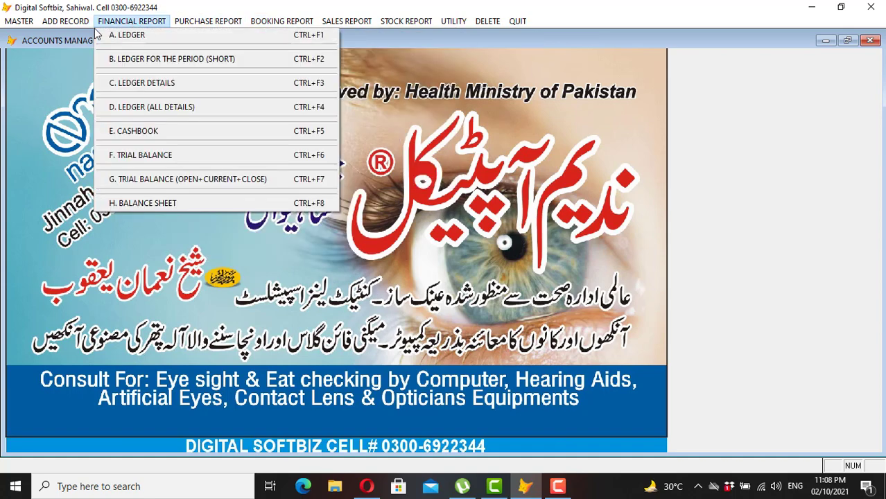
{"action": "mouse_move", "coordinate": [65, 22]}
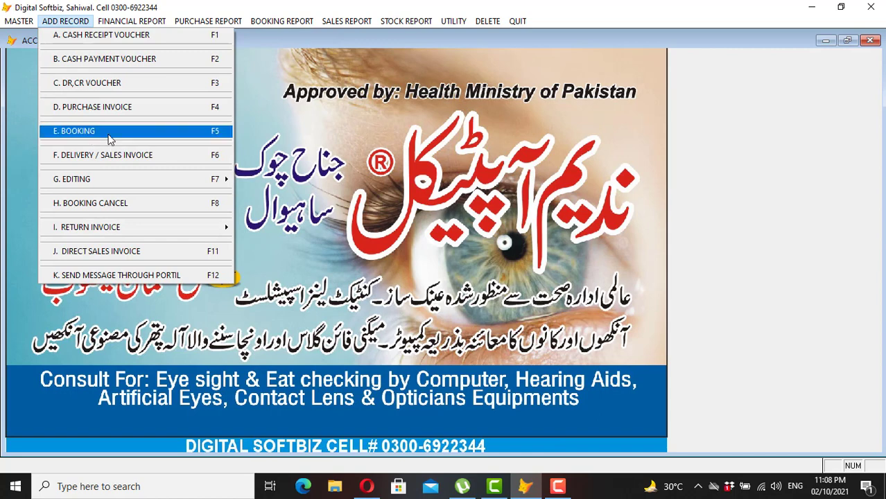
{"action": "mouse_move", "coordinate": [117, 179]}
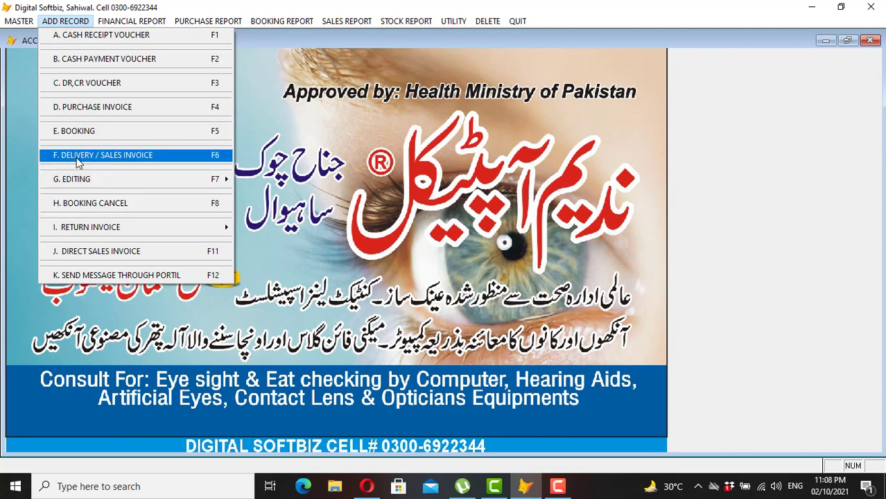
{"action": "left_click", "coordinate": [131, 209]}
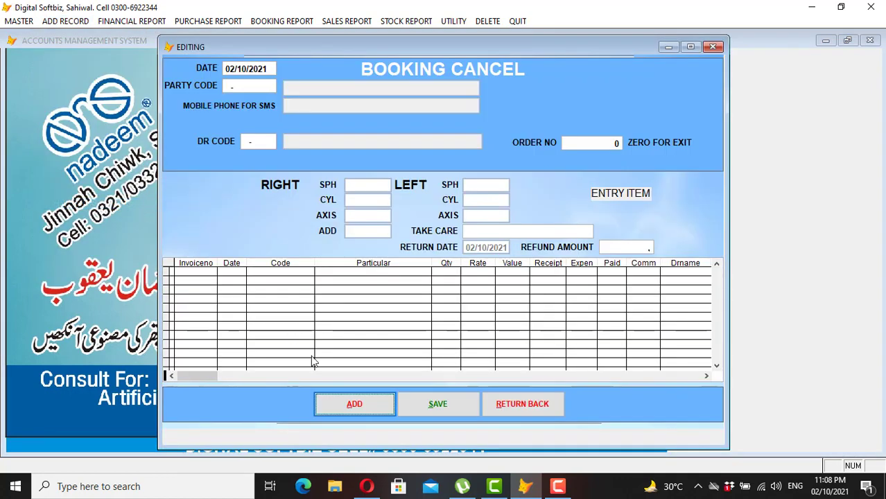
{"action": "left_click", "coordinate": [350, 405]}
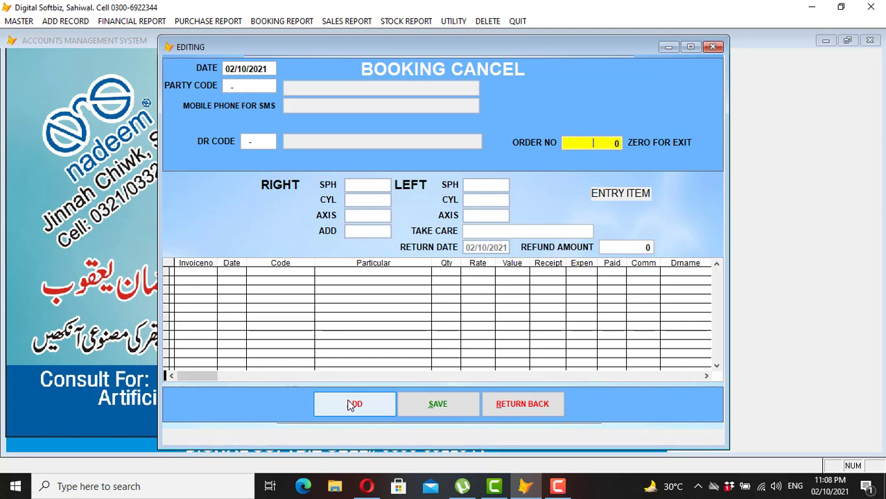
{"action": "type", "text": "1"}
{"action": "key", "text": "Return"}
{"action": "key", "text": "Return"}
{"action": "key", "text": "Return"}
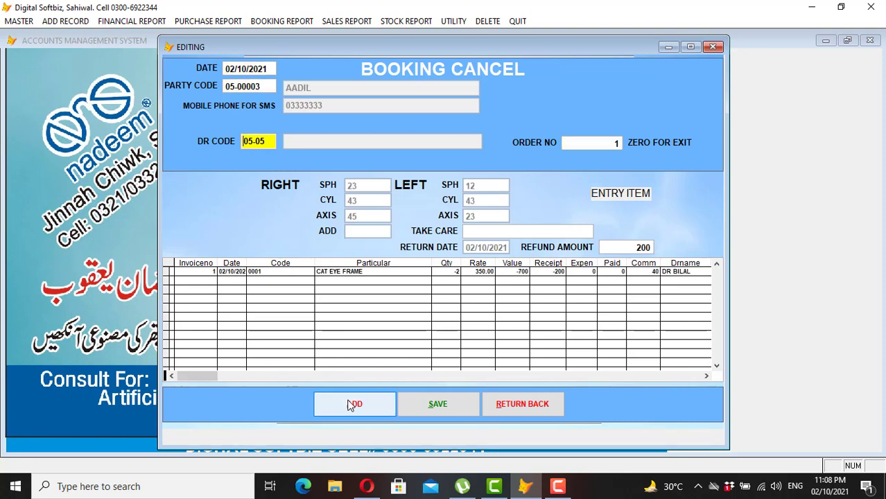
Step through the cancellation's doctor, care note and refund amount fields and leave the form without saving.
{"action": "key", "text": "Return"}
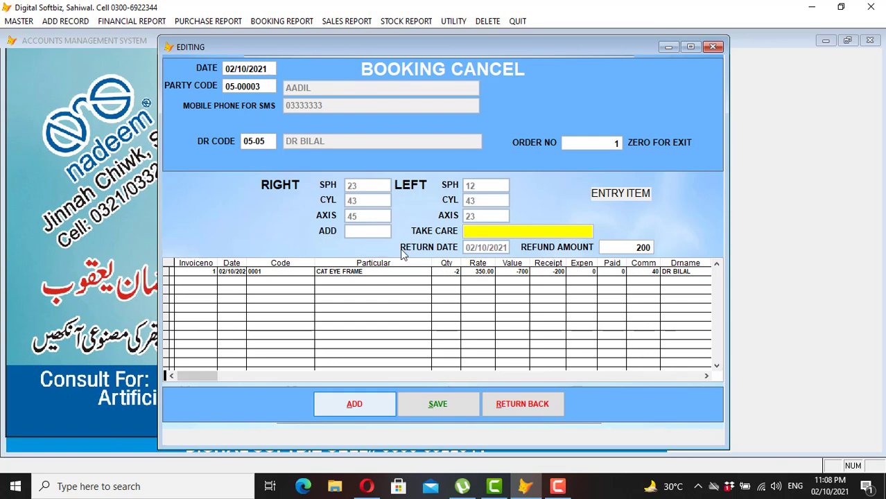
{"action": "key", "text": "Return"}
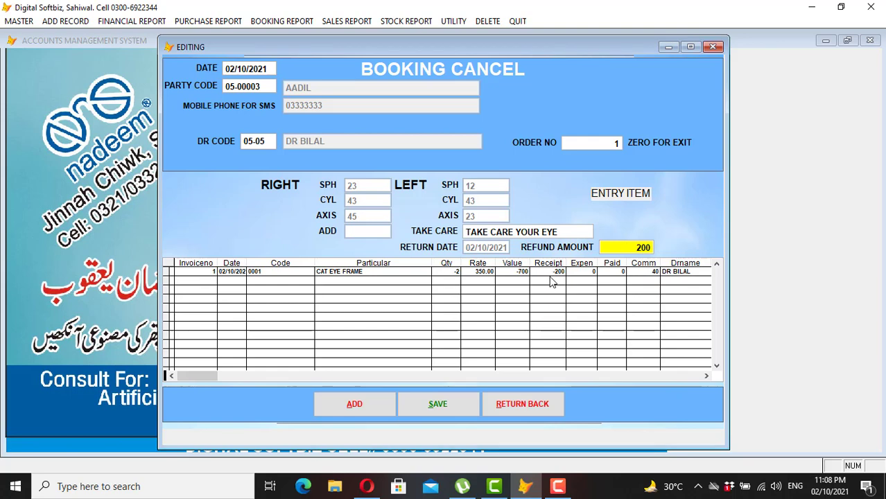
{"action": "key", "text": "Return"}
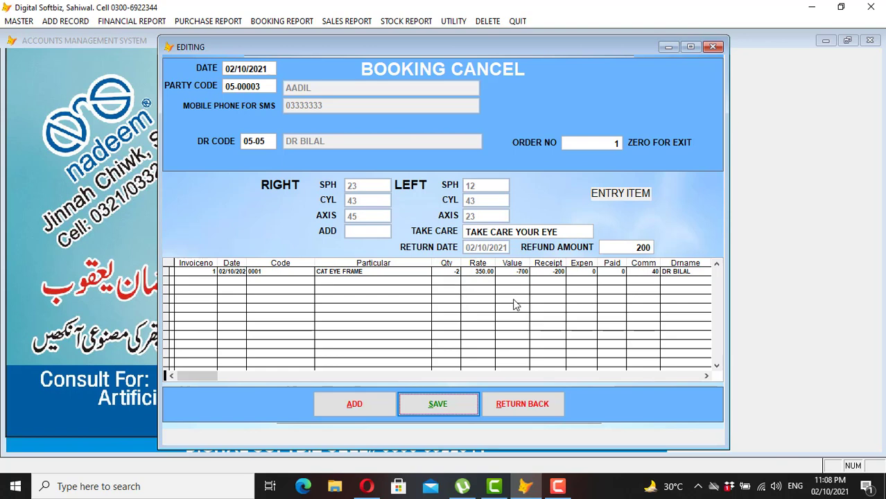
{"action": "left_click", "coordinate": [530, 402]}
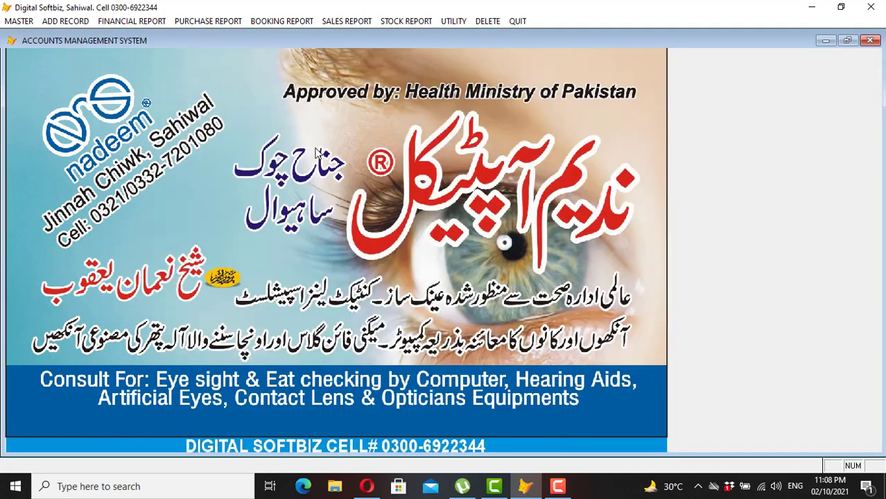
Open a new delivery / sales invoice and load the customer's booking by its order number.
{"action": "left_click", "coordinate": [70, 21]}
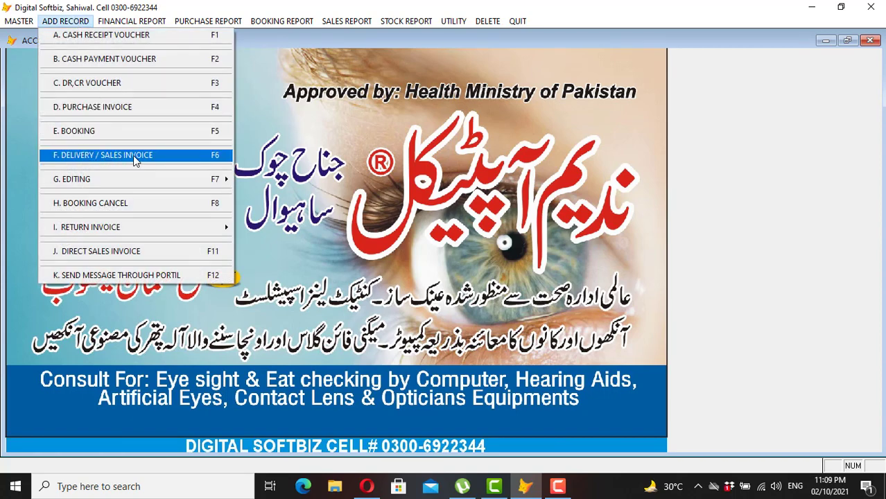
{"action": "left_click", "coordinate": [86, 156]}
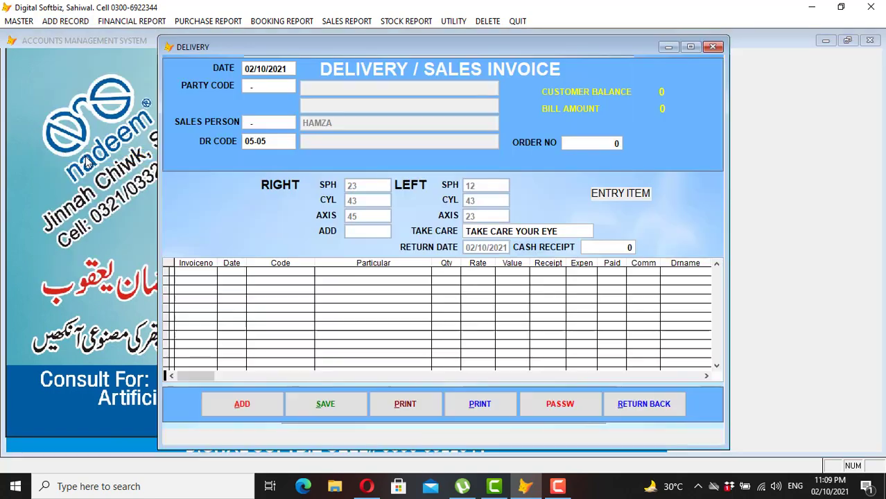
{"action": "left_click", "coordinate": [240, 402]}
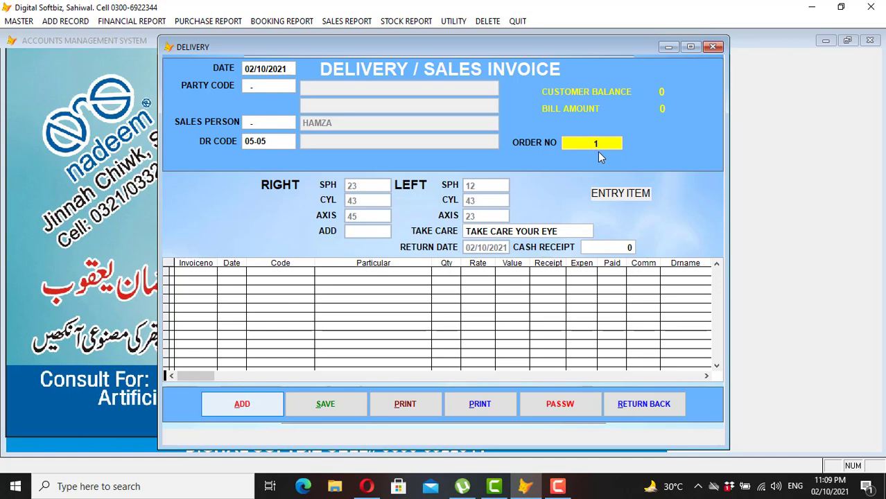
{"action": "key", "text": "Return"}
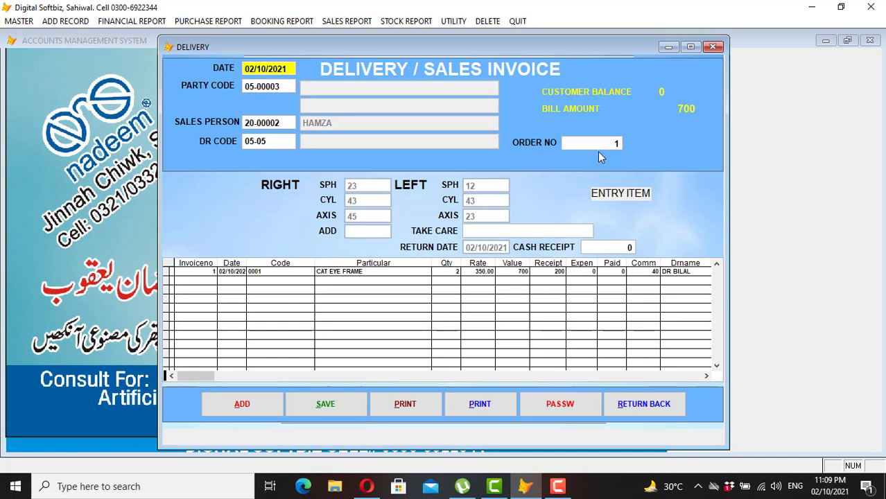
Accept the invoice's date, customer, sales person, doctor and care note TAKE CARE YOUR EYE, and set the cash receipt to 400.
{"action": "key", "text": "Return"}
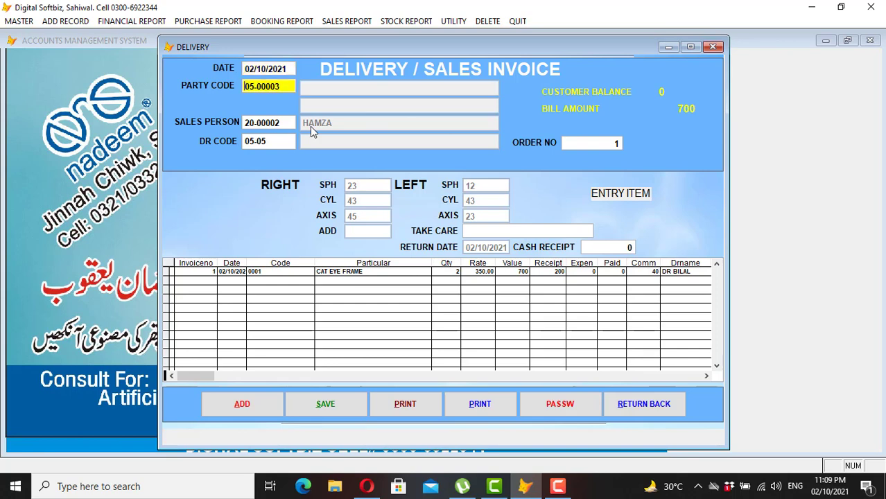
{"action": "key", "text": "Return"}
{"action": "key", "text": "Return"}
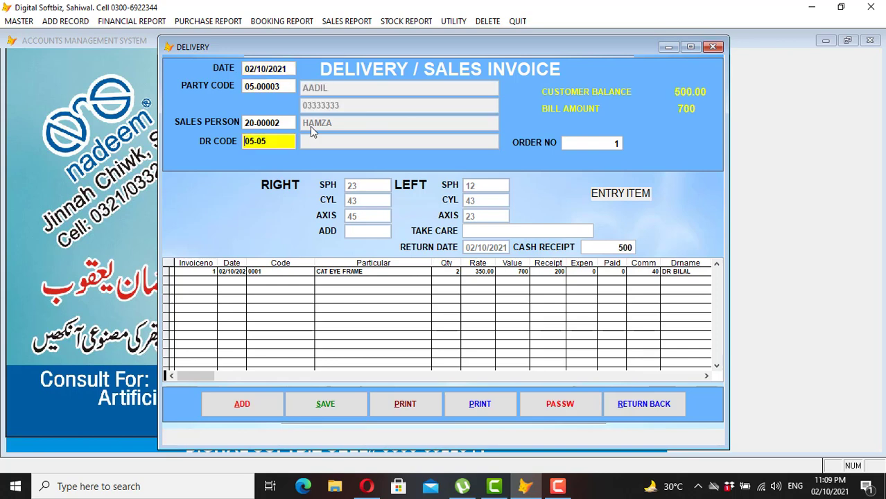
{"action": "key", "text": "Return"}
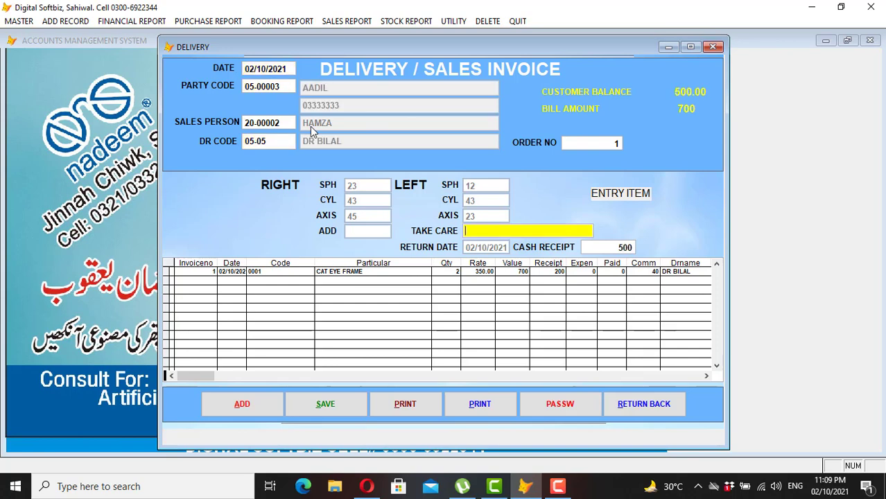
{"action": "key", "text": "Return"}
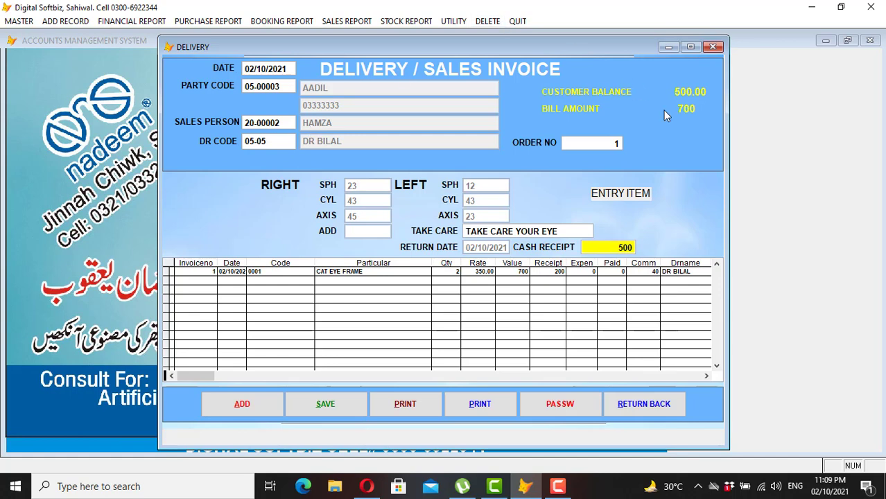
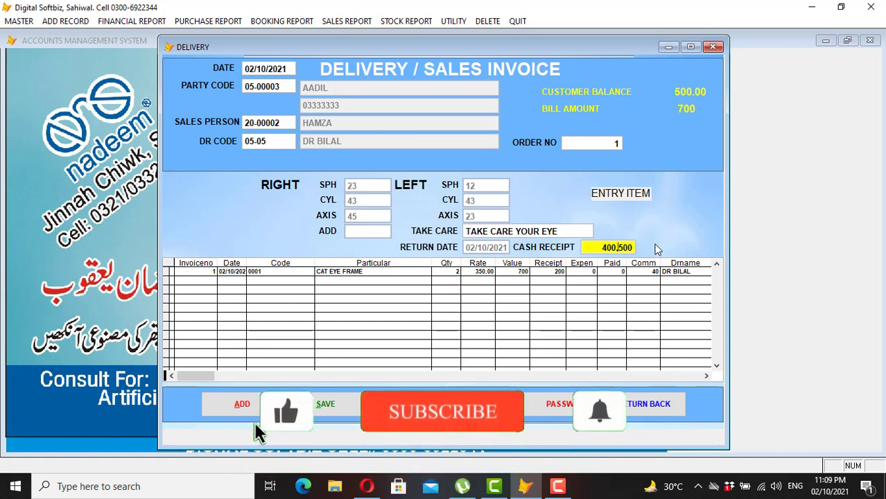
{"action": "key", "text": "Delete"}
{"action": "key", "text": "Delete"}
{"action": "key", "text": "Delete"}
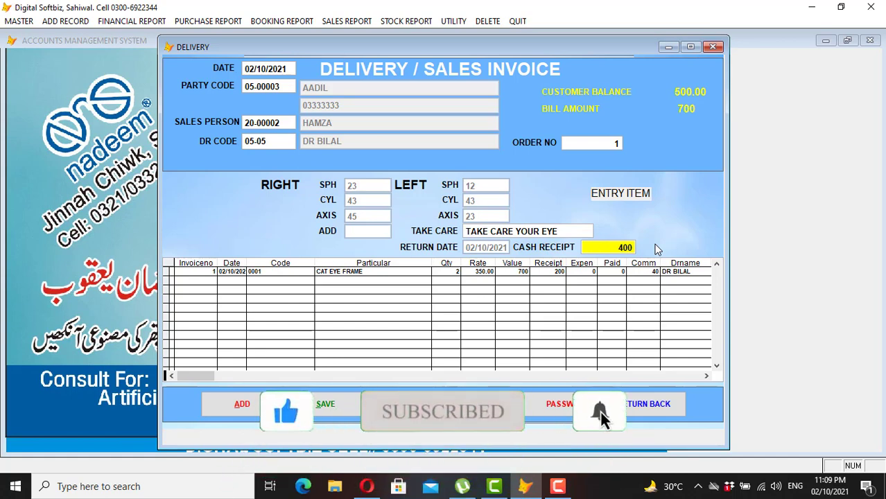
Save the delivery invoice with its cash receipt, preview the printed sales invoice and leave the form.
{"action": "key", "text": "Return"}
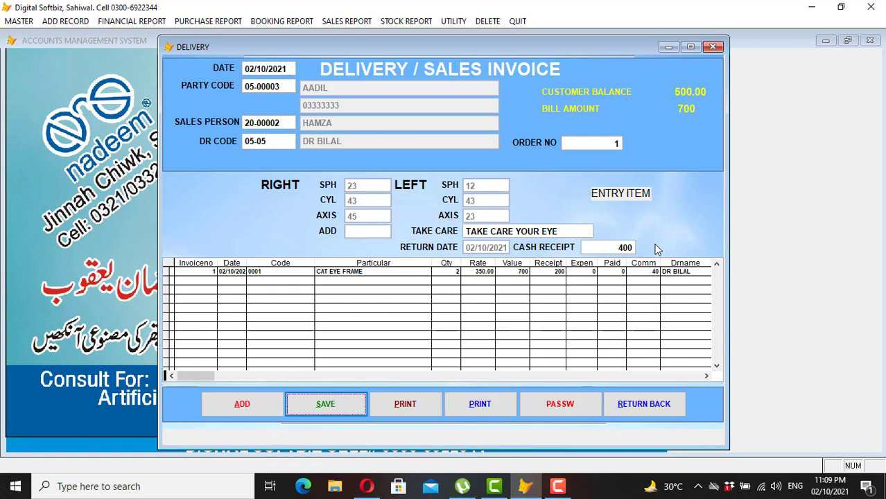
{"action": "key", "text": "Return"}
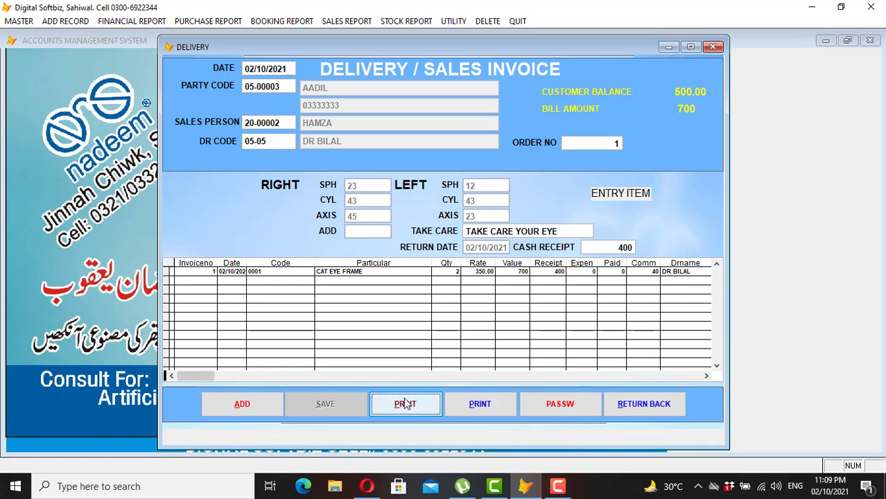
{"action": "left_click", "coordinate": [406, 403]}
{"action": "key", "text": "Return"}
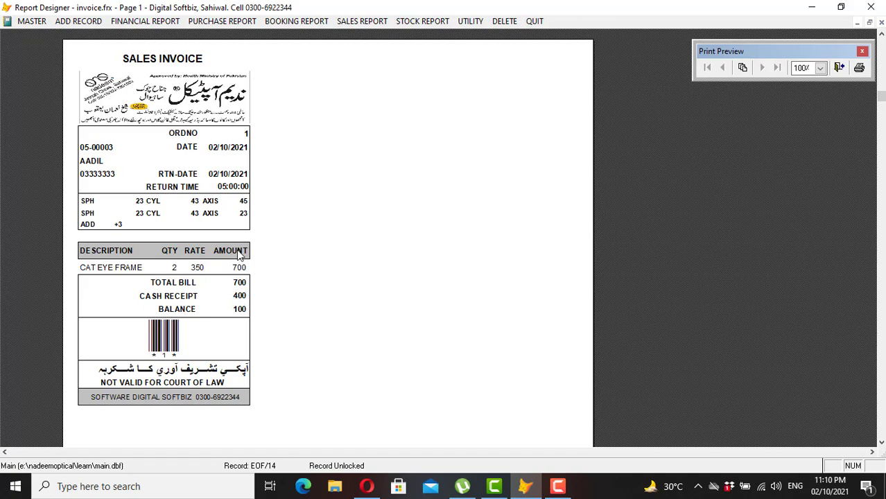
{"action": "key", "text": "Escape"}
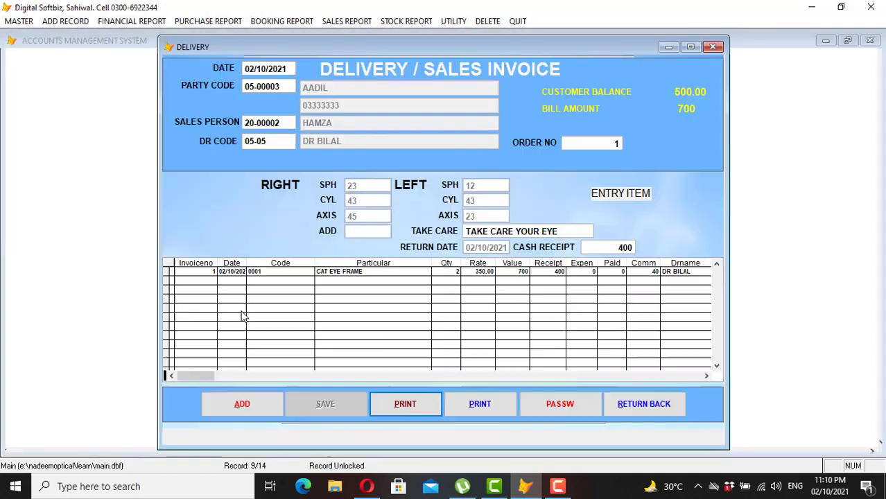
{"action": "left_click", "coordinate": [619, 404]}
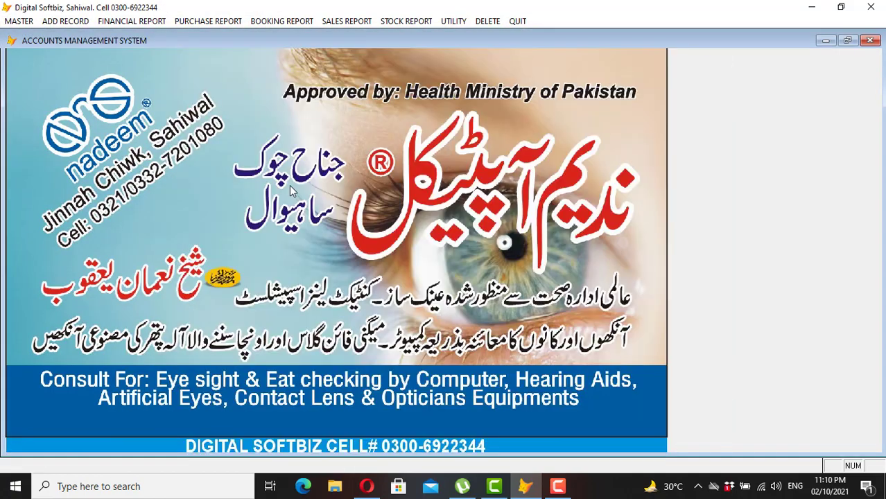
Preview the customer's ledger for 01/01/2014 to 02/10/2021 on screen to check the balance after delivery.
{"action": "left_click", "coordinate": [139, 21]}
{"action": "left_click", "coordinate": [142, 35]}
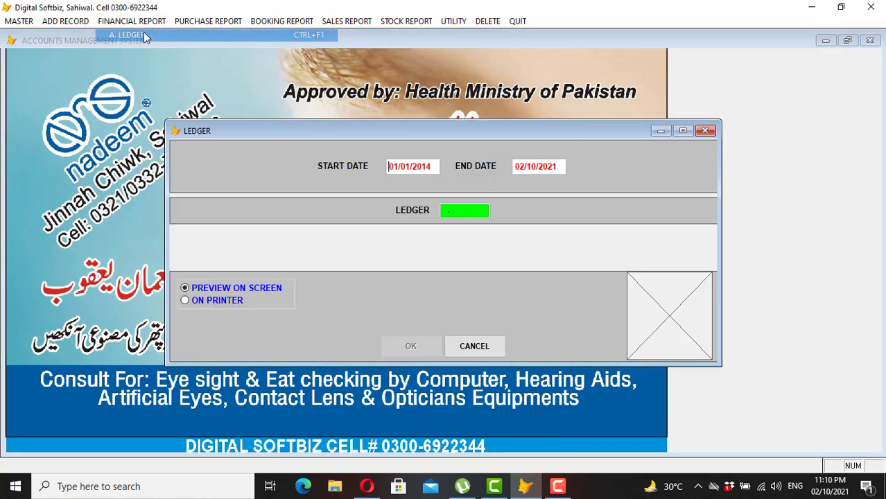
{"action": "key", "text": "Return"}
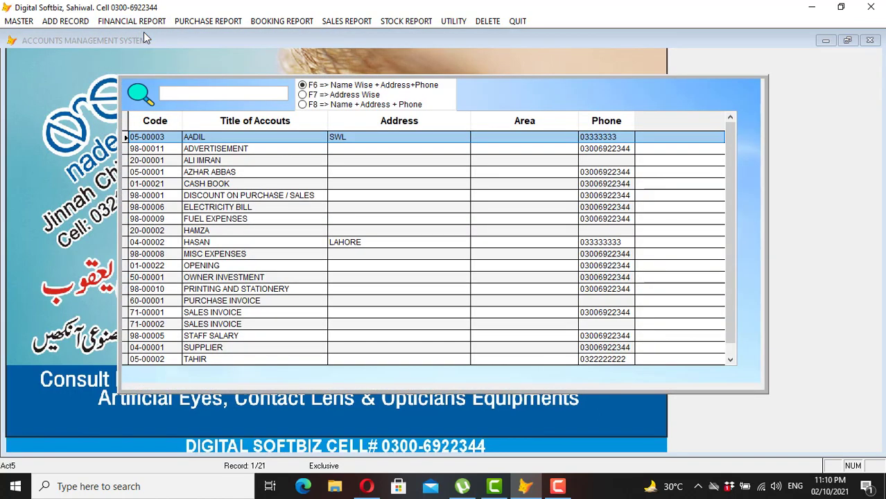
{"action": "type", "text": "a"}
{"action": "key", "text": "Return"}
{"action": "key", "text": "Return"}
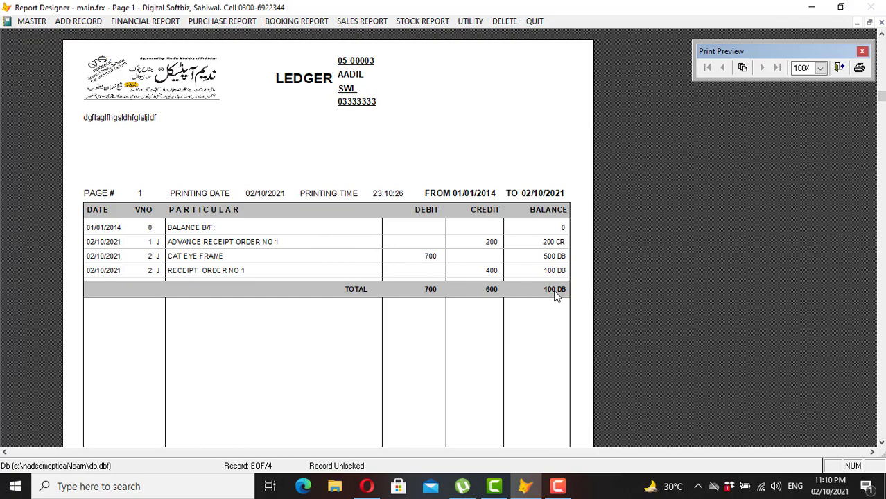
{"action": "key", "text": "Escape"}
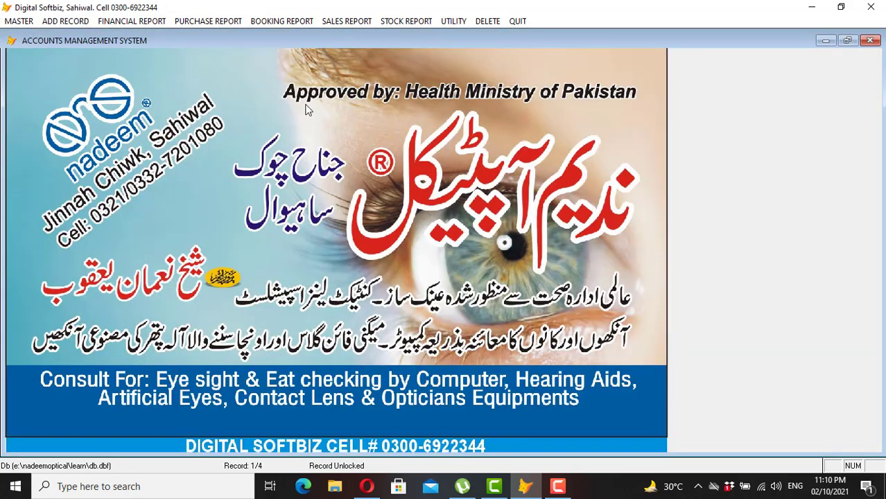
Open a new cash receipt voucher dated 02/10/2021 with type R and select the customer's account to credit.
{"action": "left_click", "coordinate": [74, 22]}
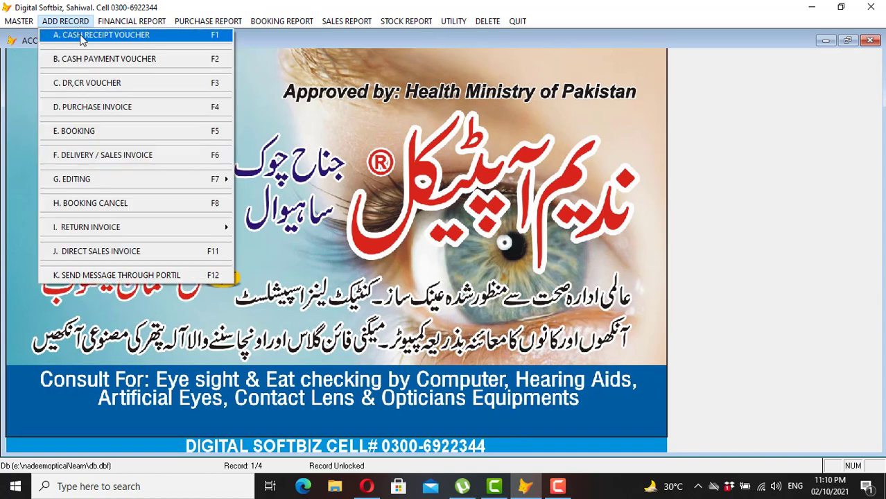
{"action": "left_click", "coordinate": [104, 35]}
{"action": "key", "text": "Return"}
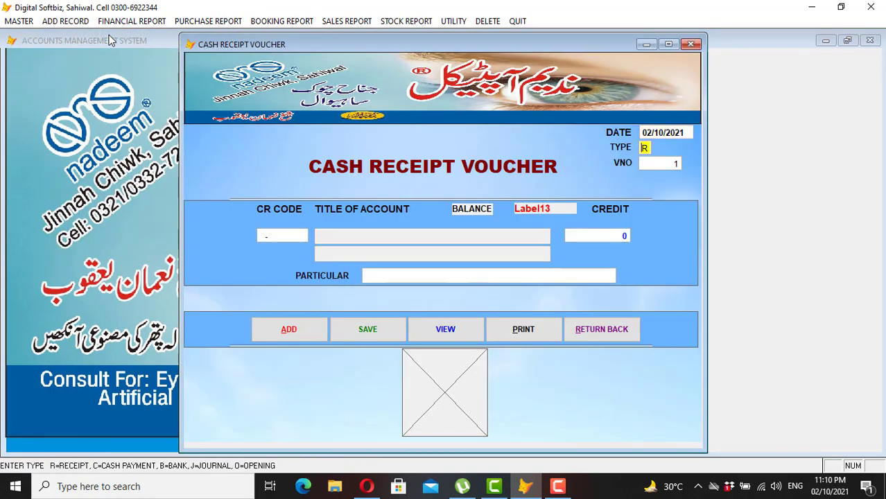
{"action": "key", "text": "Return"}
{"action": "key", "text": "Return"}
{"action": "key", "text": "Return"}
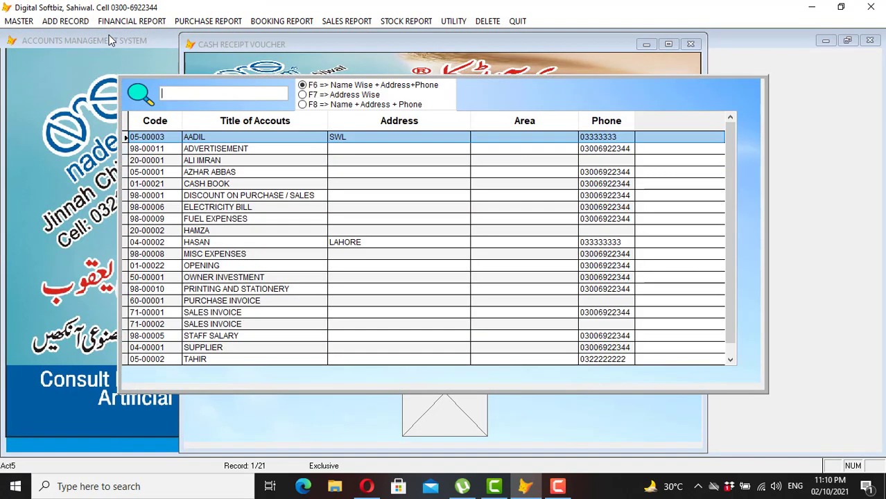
{"action": "type", "text": "AA"}
{"action": "key", "text": "Return"}
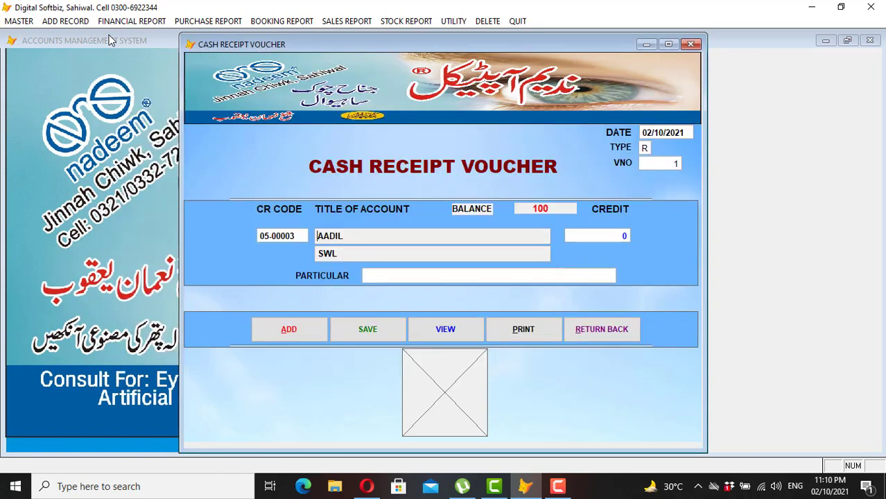
{"action": "key", "text": "Return"}
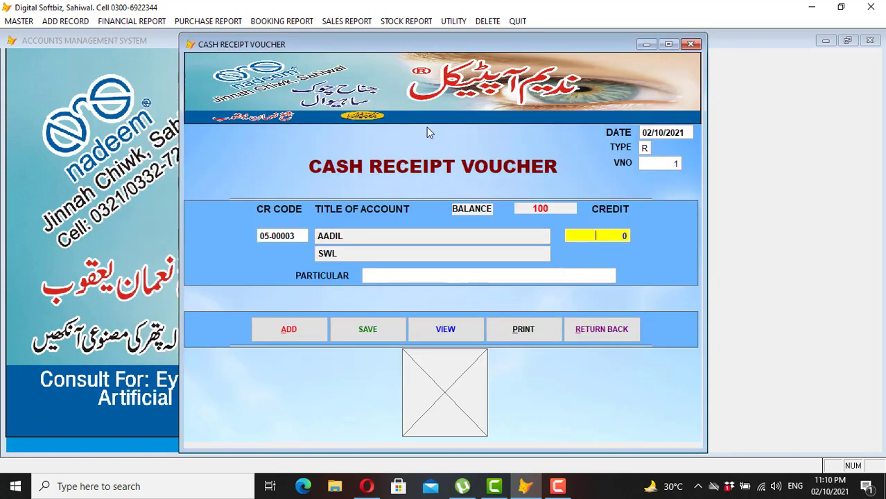
Set the receipt voucher's credit to 100 with the particular "remaing", save it and leave the form.
{"action": "type", "text": "100 0"}
{"action": "key", "text": "Return"}
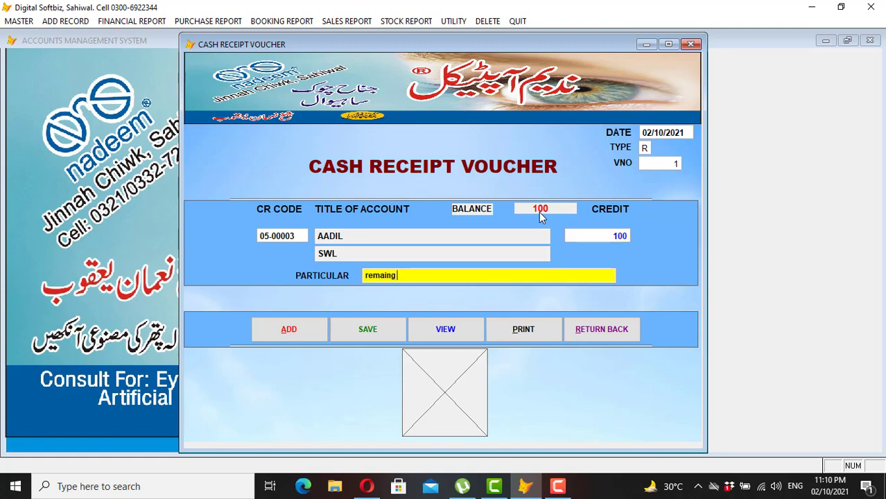
{"action": "key", "text": "Return"}
{"action": "key", "text": "Return"}
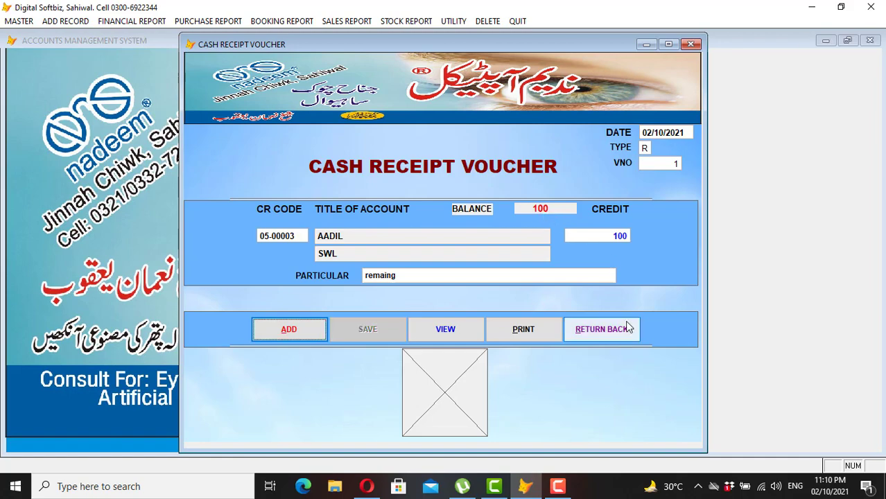
{"action": "left_click", "coordinate": [627, 328]}
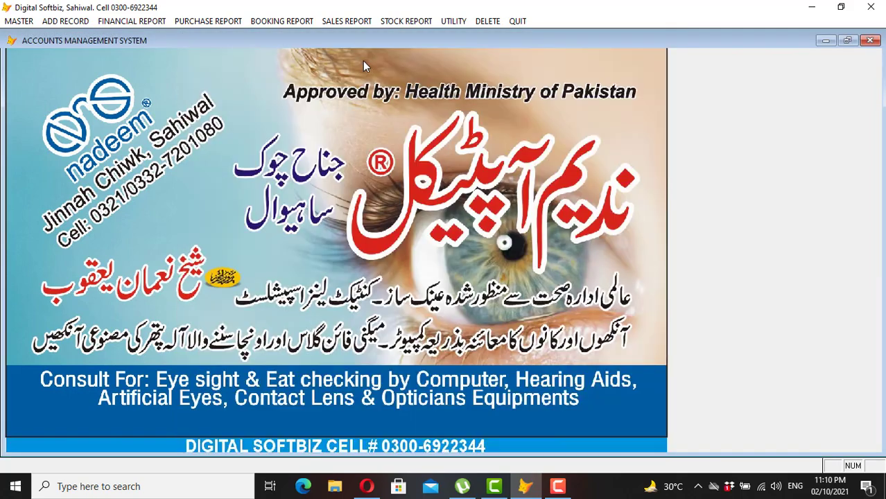
Preview the customer's ledger again for the same period to check the balance after the cash receipt voucher.
{"action": "left_click", "coordinate": [139, 24]}
{"action": "left_click", "coordinate": [143, 36]}
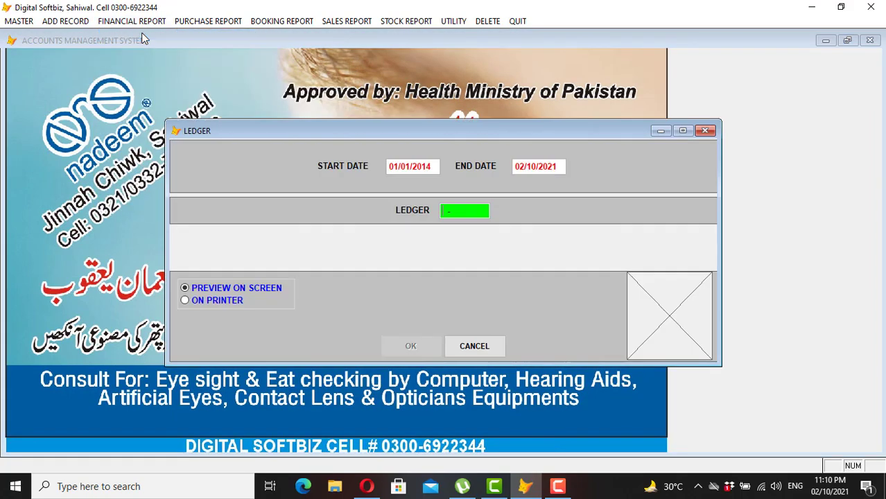
{"action": "key", "text": "Return"}
{"action": "type", "text": "AA"}
{"action": "key", "text": "Return"}
{"action": "key", "text": "Return"}
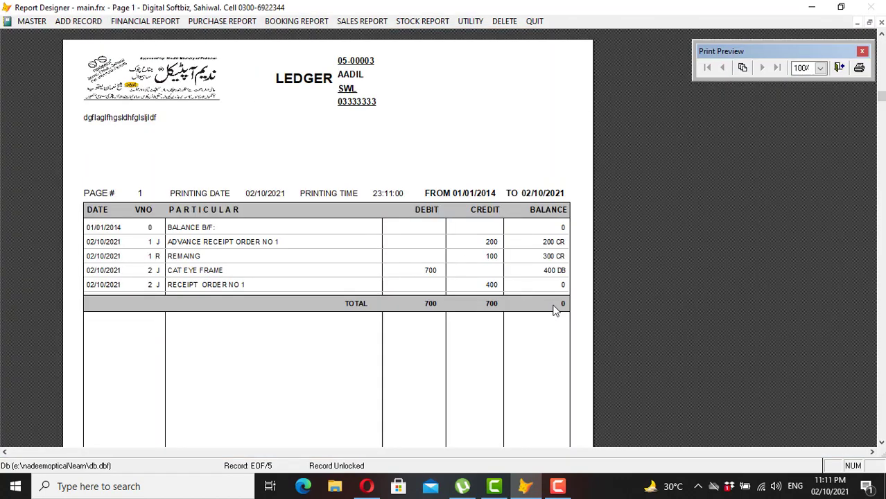
{"action": "key", "text": "Escape"}
{"action": "key", "text": "Escape"}
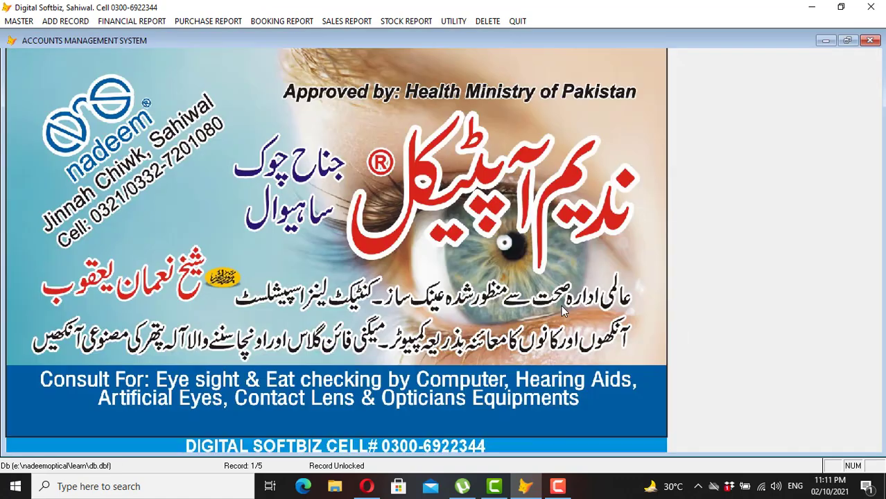
Preview the cash book for 02/10/2021 to check the day's receipts and cash balance.
{"action": "left_click", "coordinate": [132, 21]}
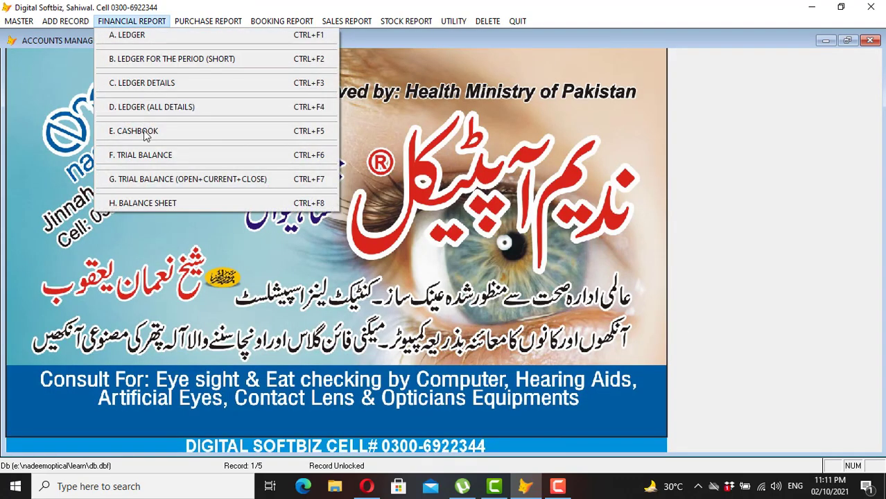
{"action": "left_click", "coordinate": [167, 131]}
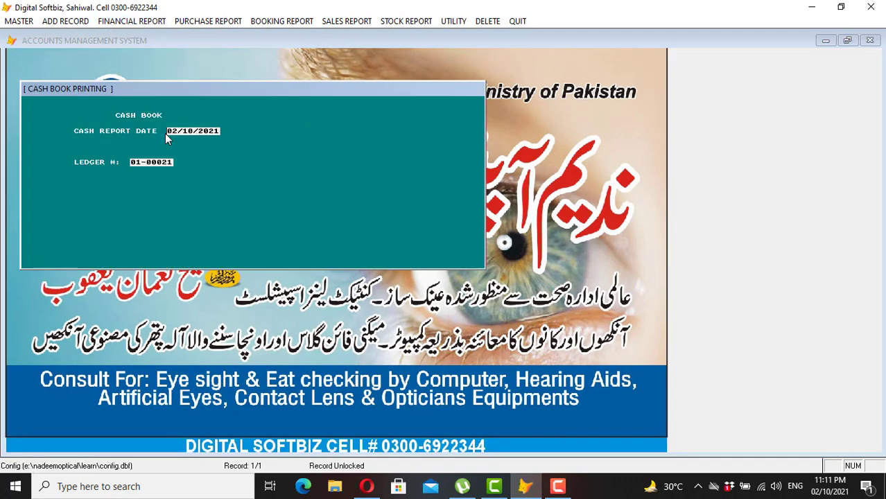
{"action": "key", "text": "Return"}
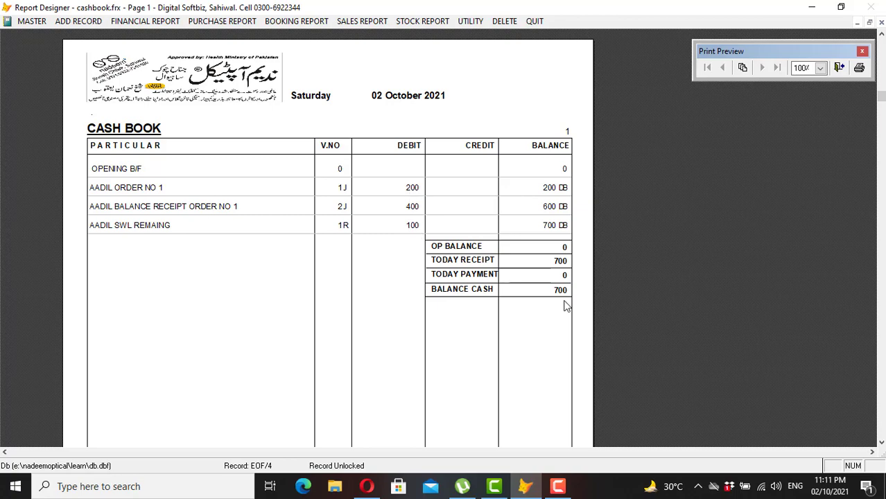
{"action": "key", "text": "Escape"}
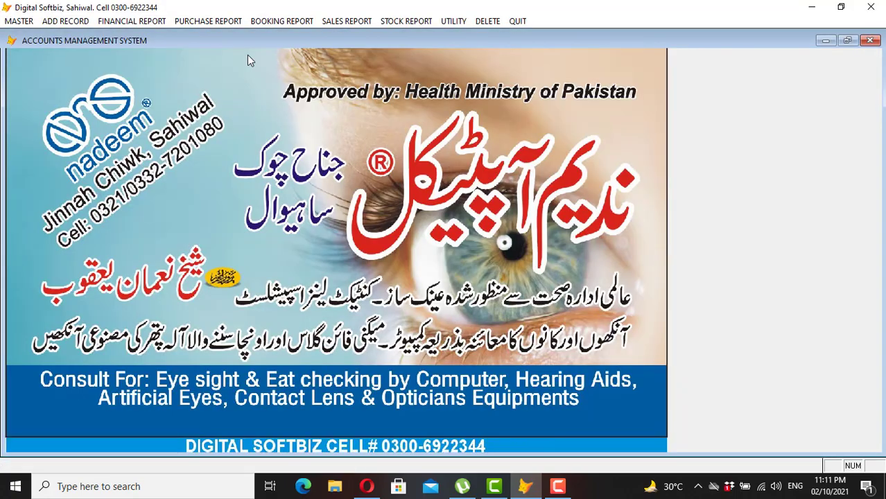
Preview the trial balance from 01/01/2014 to 02/10/2021 and examine the account balances down to the totals.
{"action": "left_click", "coordinate": [88, 25]}
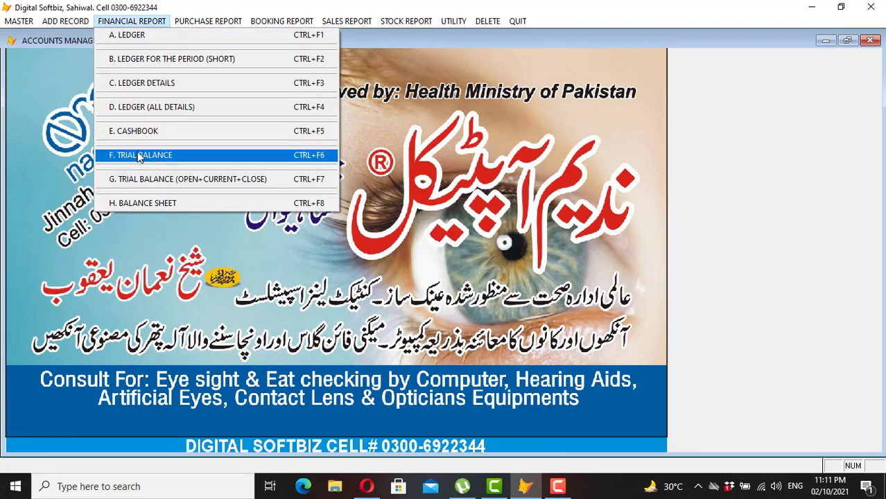
{"action": "left_click", "coordinate": [140, 155]}
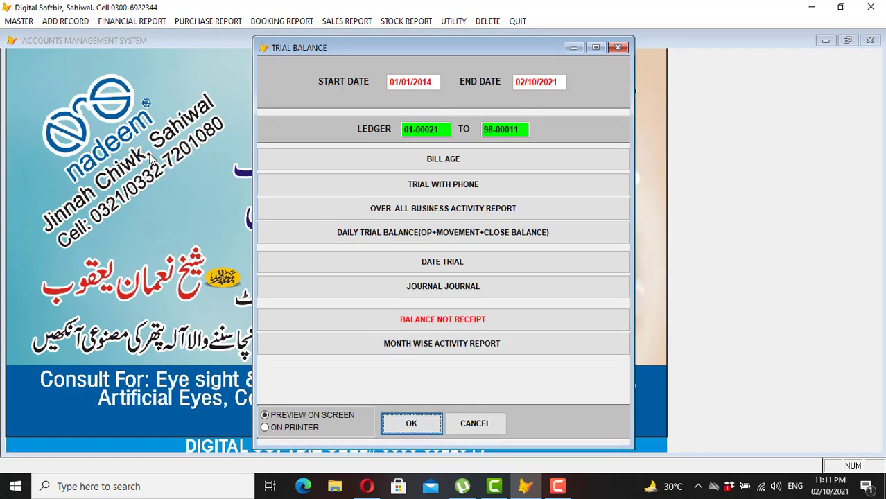
{"action": "key", "text": "Return"}
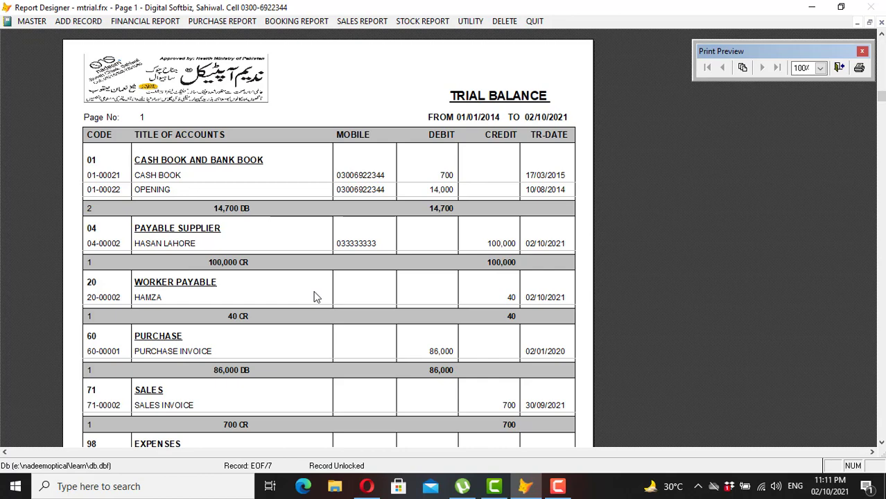
{"action": "scroll", "coordinate": [313, 297], "scroll_direction": "down", "scroll_amount": 1}
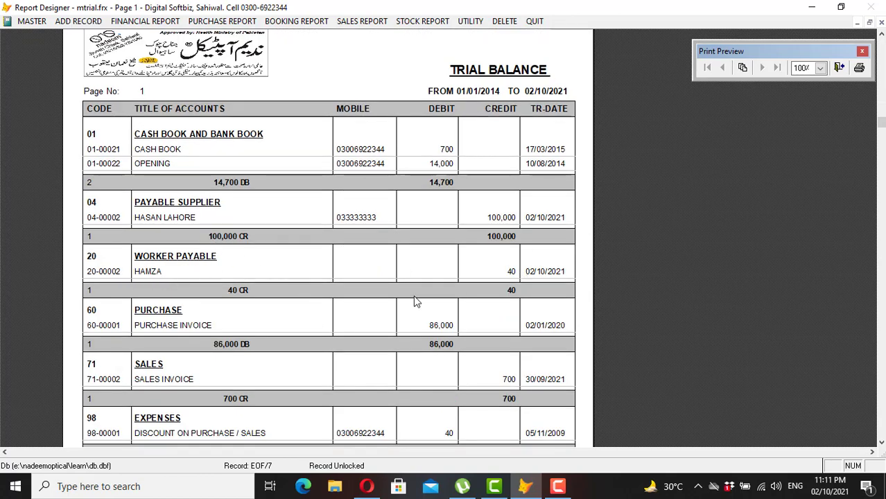
{"action": "scroll", "coordinate": [415, 302], "scroll_direction": "down", "scroll_amount": 1}
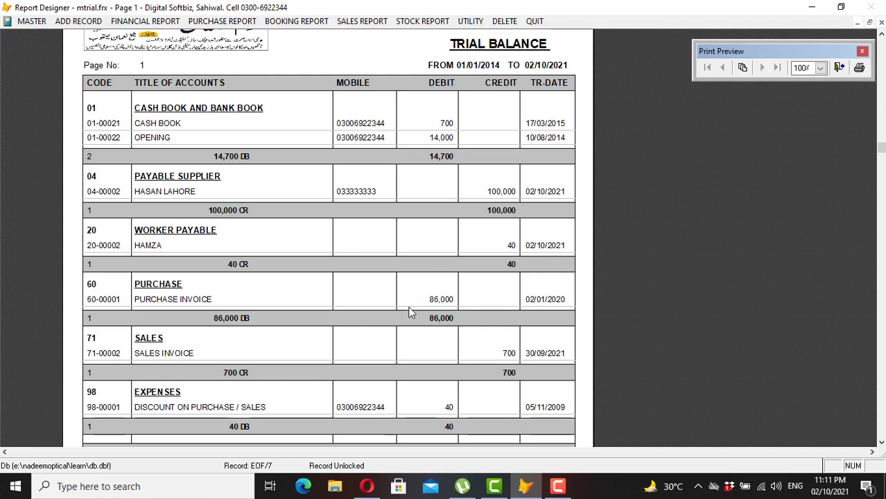
{"action": "scroll", "coordinate": [412, 310], "scroll_direction": "down", "scroll_amount": 1}
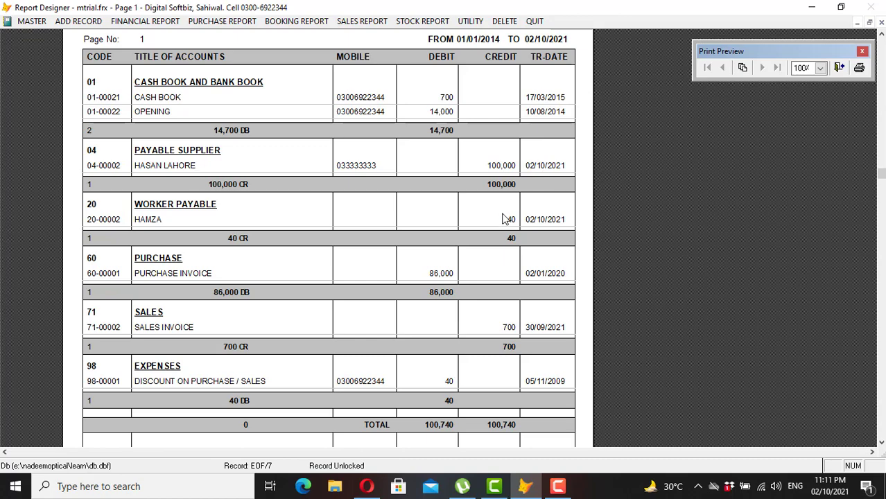
{"action": "key", "text": "Escape"}
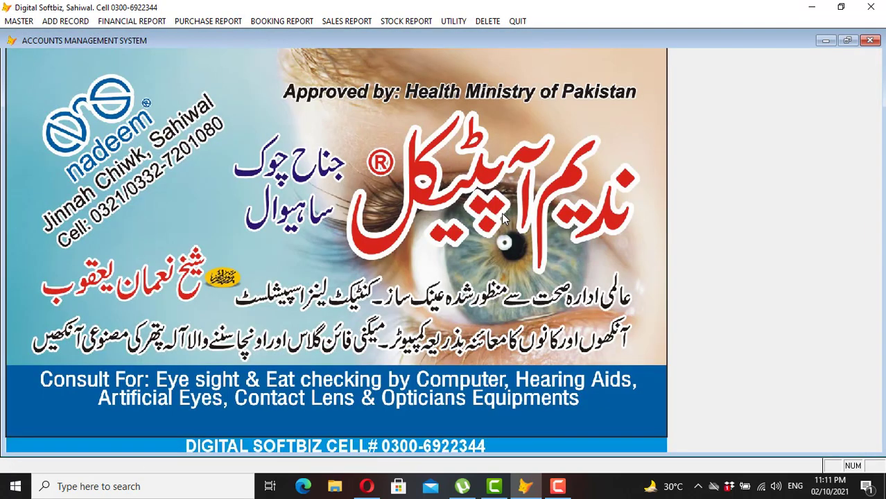
Open a new cash payment voucher and select the sales person's account to debit.
{"action": "left_click", "coordinate": [84, 20]}
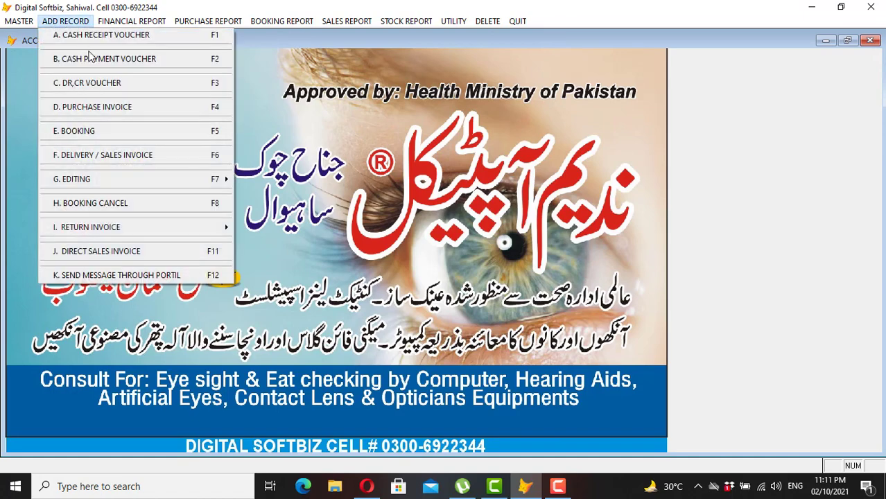
{"action": "left_click", "coordinate": [91, 60]}
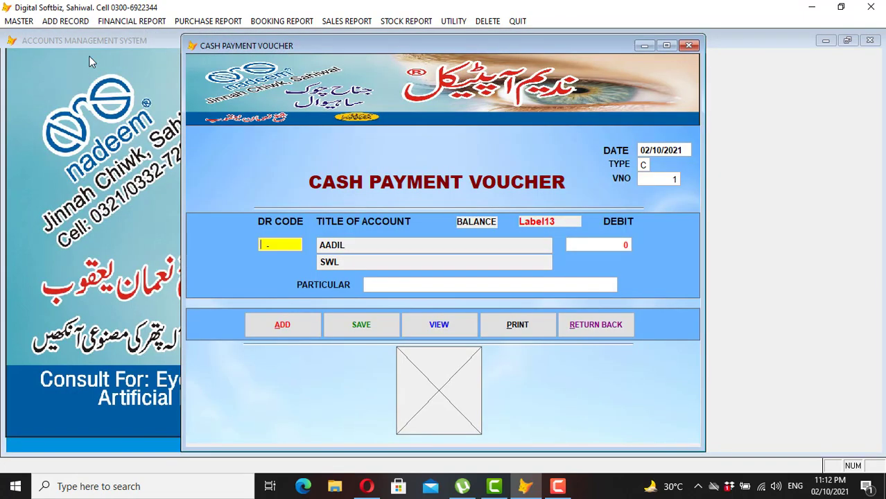
{"action": "type", "text": "HAM"}
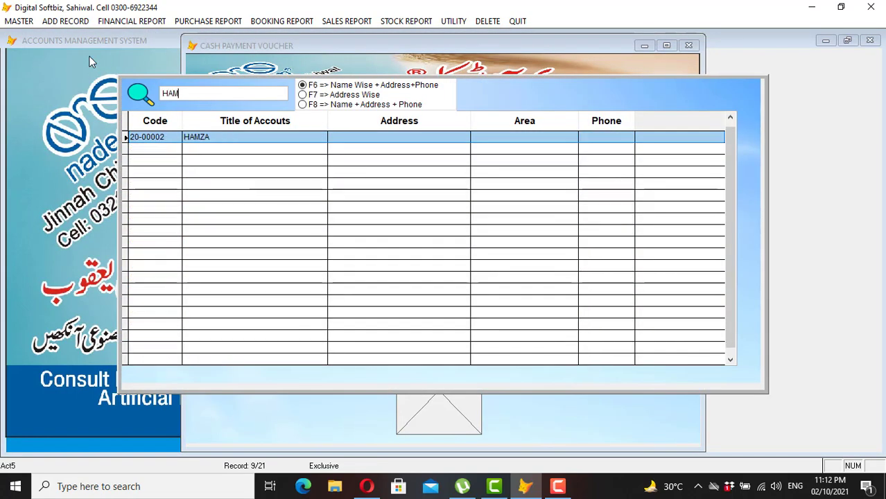
{"action": "key", "text": "Return"}
{"action": "key", "text": "Return"}
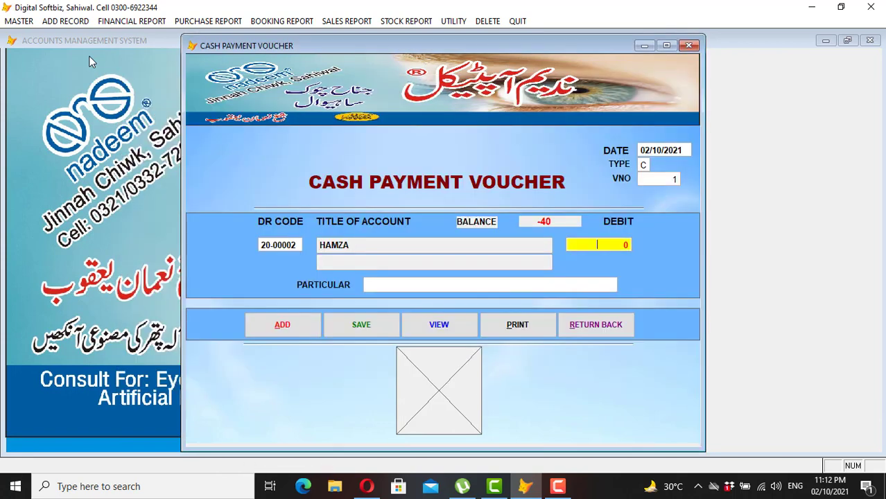
Enter a debit of 40 with the particular "cash" on the payment voucher, save it and close the voucher form.
{"action": "key", "text": "Return"}
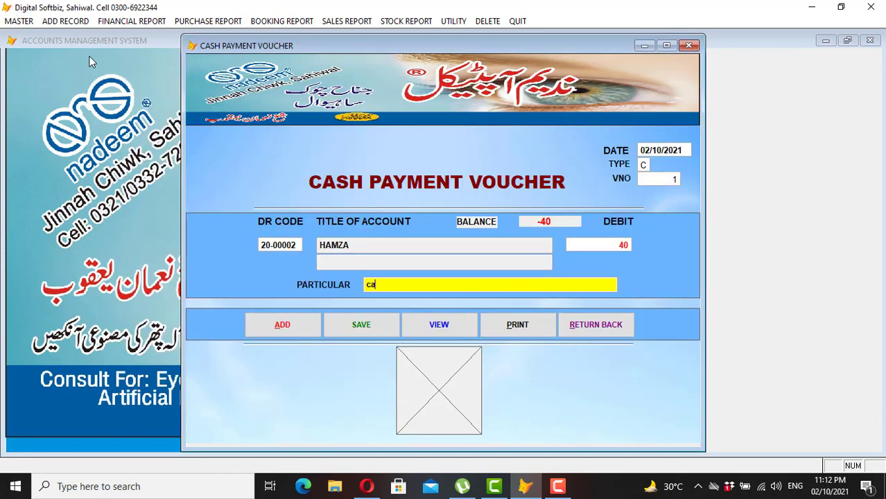
{"action": "type", "text": "cash"}
{"action": "key", "text": "Return"}
{"action": "key", "text": "Return"}
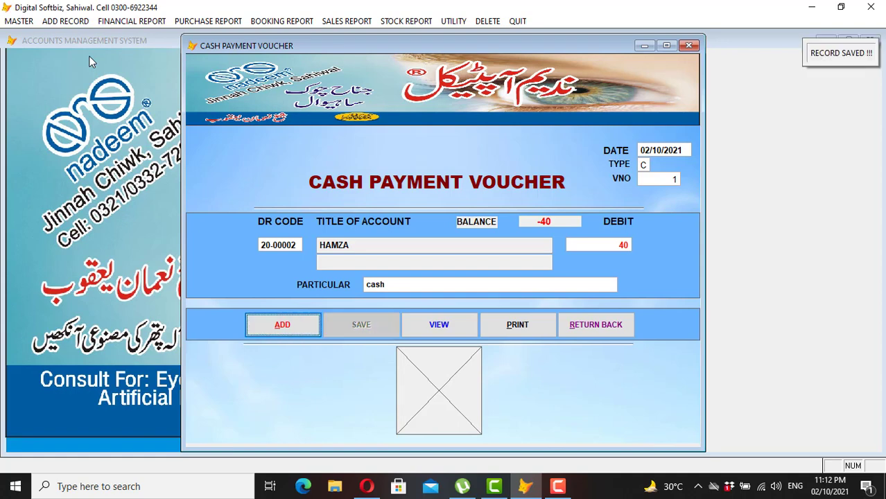
{"action": "left_click", "coordinate": [596, 331]}
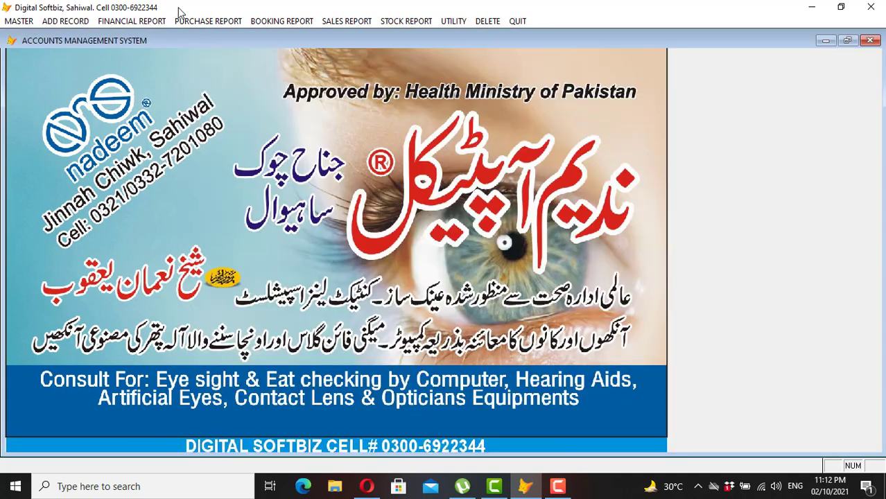
Preview the cash book for 02/10/2021 to check how the cash payment affects the day's balance.
{"action": "left_click", "coordinate": [127, 22]}
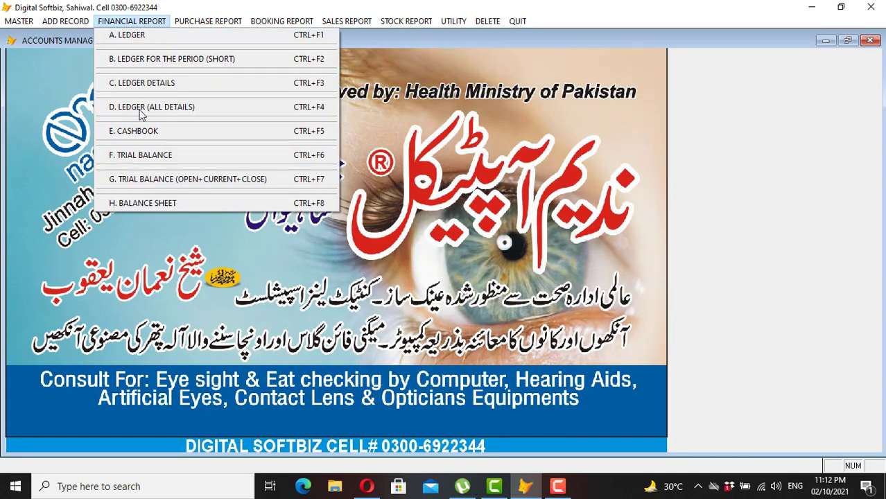
{"action": "left_click", "coordinate": [139, 131]}
{"action": "key", "text": "Return"}
{"action": "key", "text": "Return"}
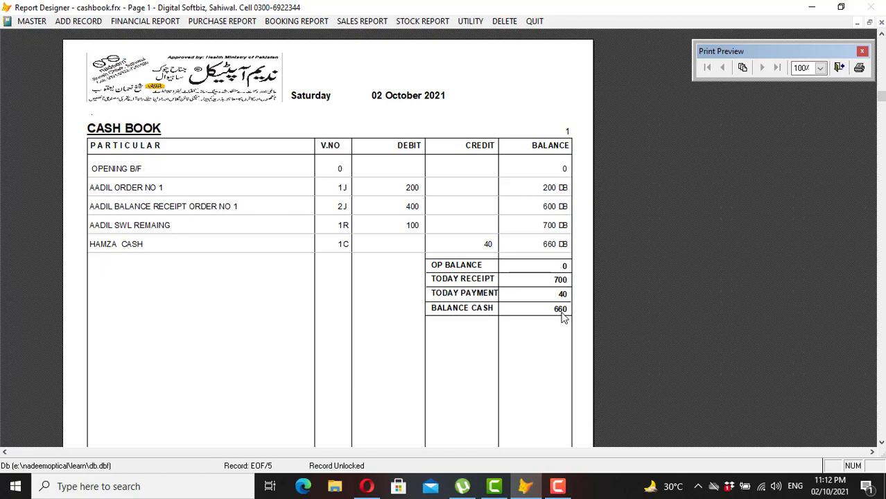
{"action": "key", "text": "Escape"}
Preview the sales person's ledger from 01/01/2014 to 02/10/2021 to check the balance after the payment.
{"action": "left_click", "coordinate": [111, 22]}
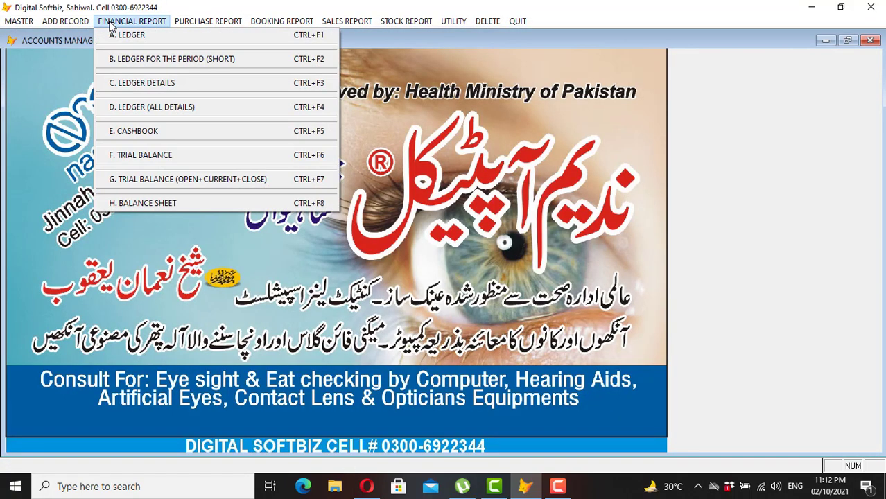
{"action": "left_click", "coordinate": [121, 38]}
{"action": "key", "text": "Return"}
{"action": "key", "text": "Return"}
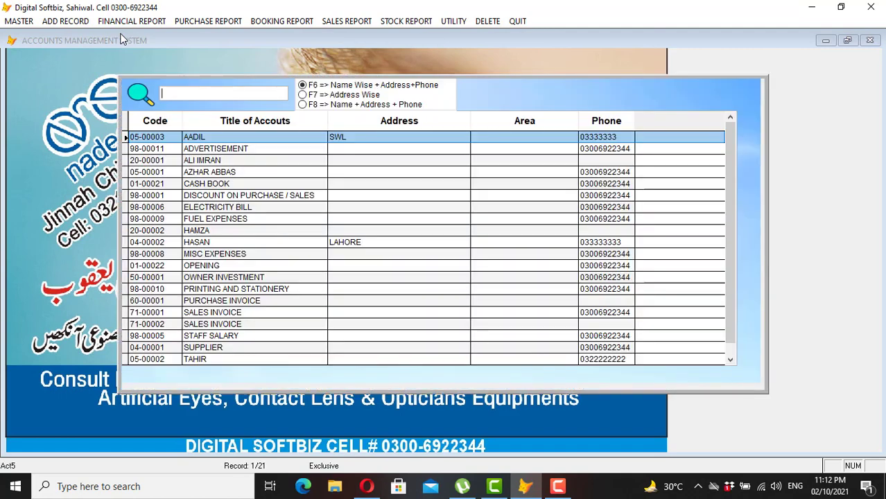
{"action": "type", "text": "HAM"}
{"action": "key", "text": "Return"}
{"action": "key", "text": "Return"}
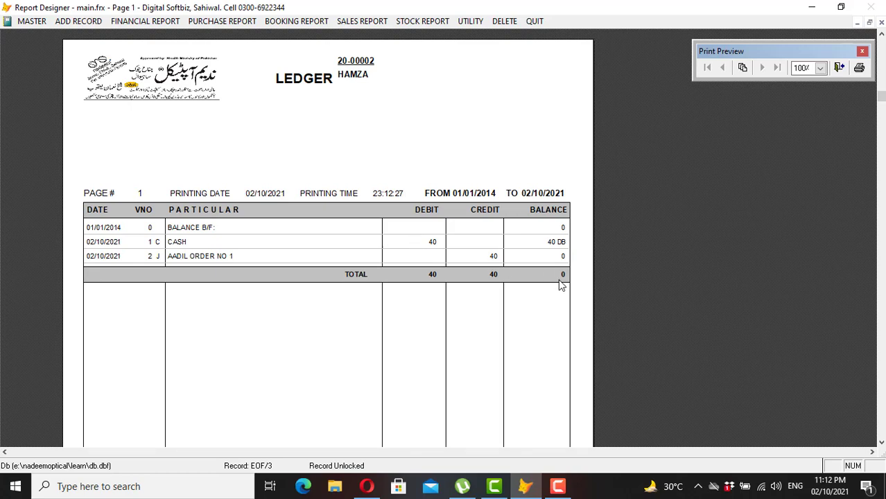
{"action": "key", "text": "Escape"}
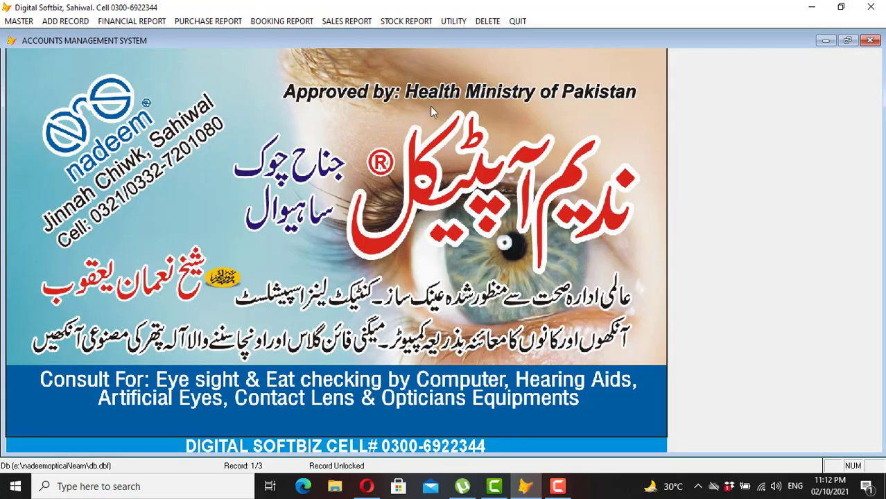
Preview the daily booking report from 01/01/2014 to 02/10/2021 and close it.
{"action": "left_click", "coordinate": [69, 23]}
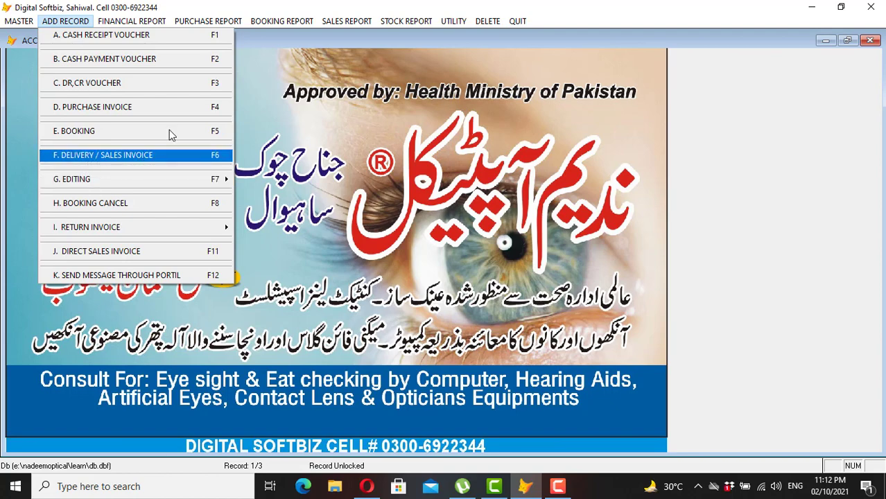
{"action": "mouse_move", "coordinate": [270, 20]}
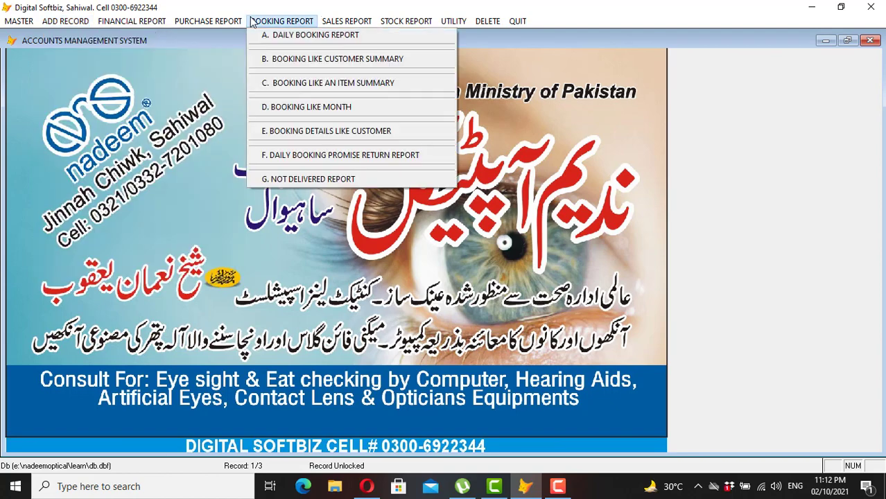
{"action": "left_click", "coordinate": [293, 36]}
{"action": "key", "text": "Return"}
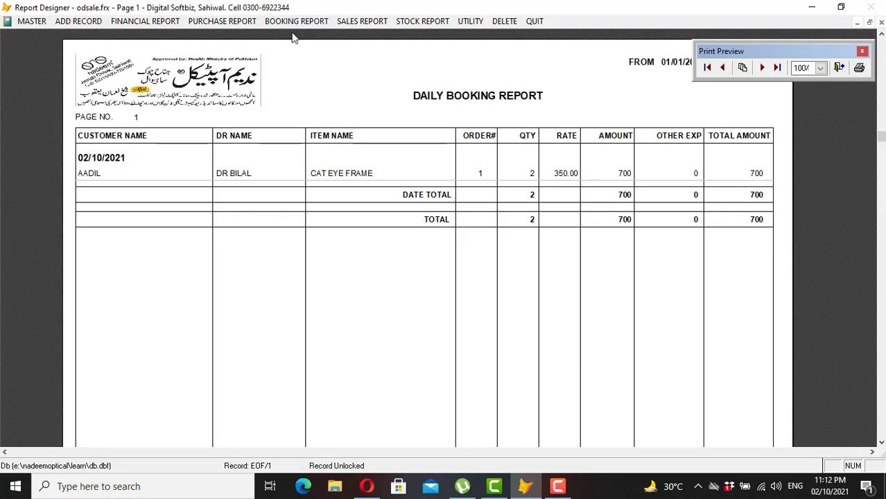
{"action": "key", "text": "Escape"}
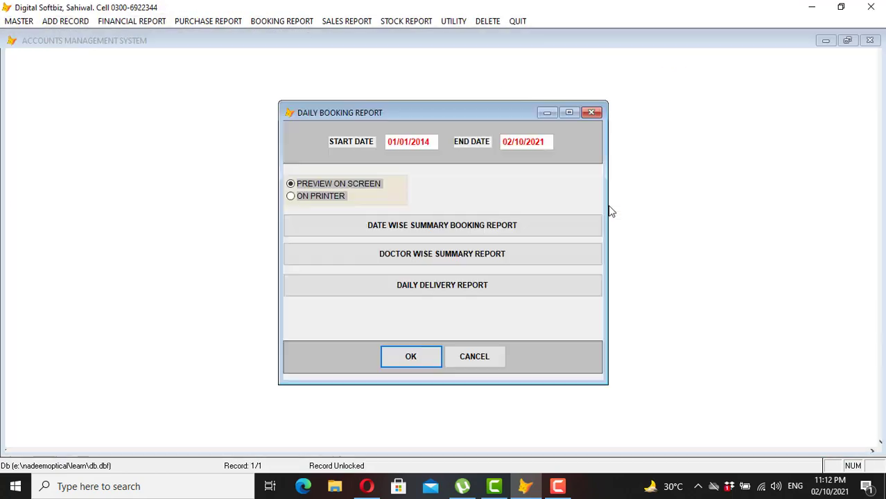
{"action": "key", "text": "Escape"}
Preview the daily delivery report from 01/01/2014 to 02/10/2021 to review the delivered order.
{"action": "left_click", "coordinate": [301, 22]}
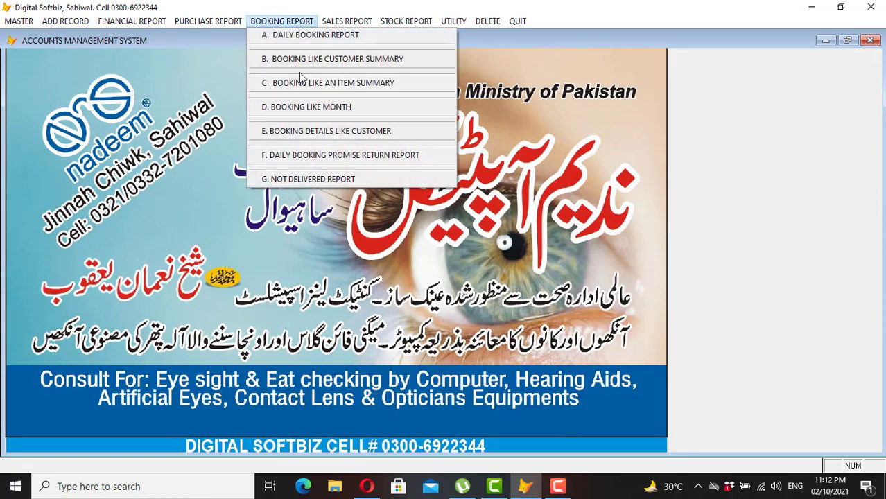
{"action": "left_click", "coordinate": [313, 36]}
{"action": "key", "text": "Return"}
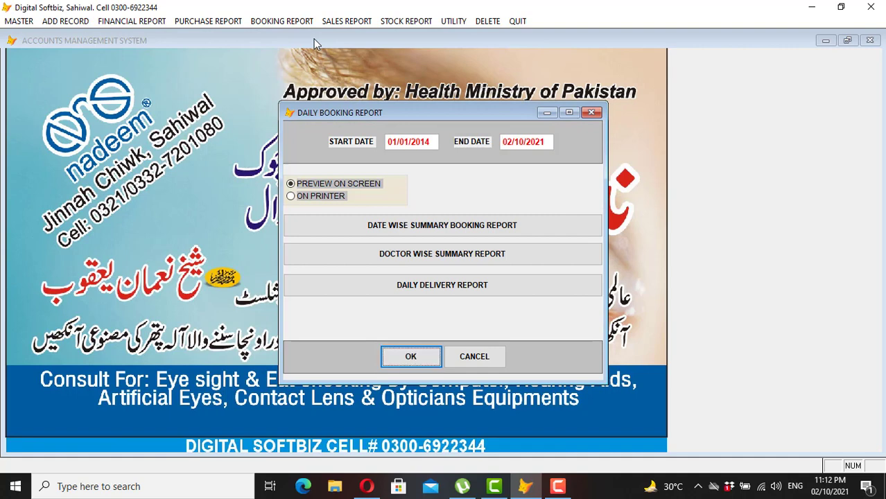
{"action": "left_click", "coordinate": [462, 281]}
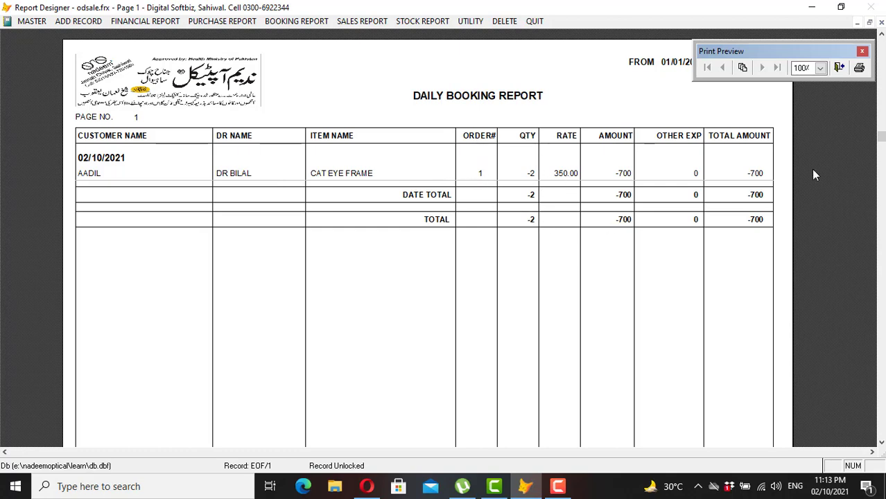
{"action": "key", "text": "Escape"}
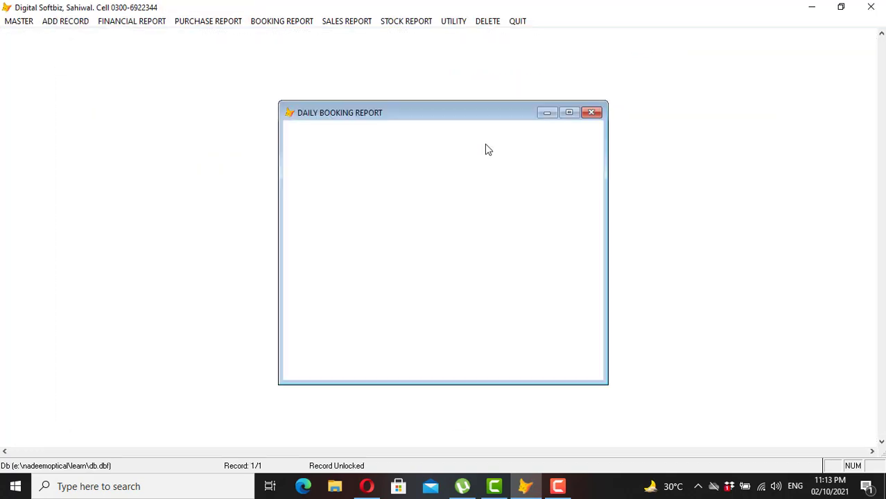
Preview the stock in hand report up to 02/10/2021 for categories 1 to 3 to check the item quantities.
{"action": "left_click", "coordinate": [408, 23]}
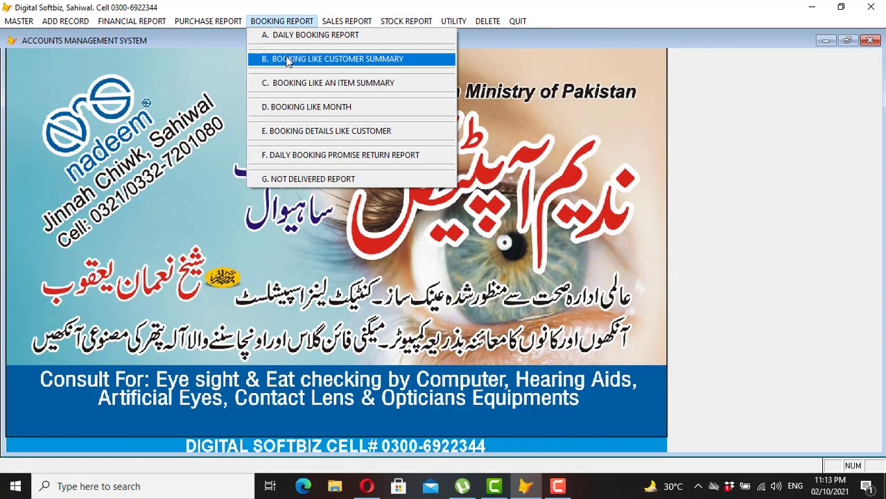
{"action": "mouse_move", "coordinate": [350, 18]}
{"action": "mouse_move", "coordinate": [409, 21]}
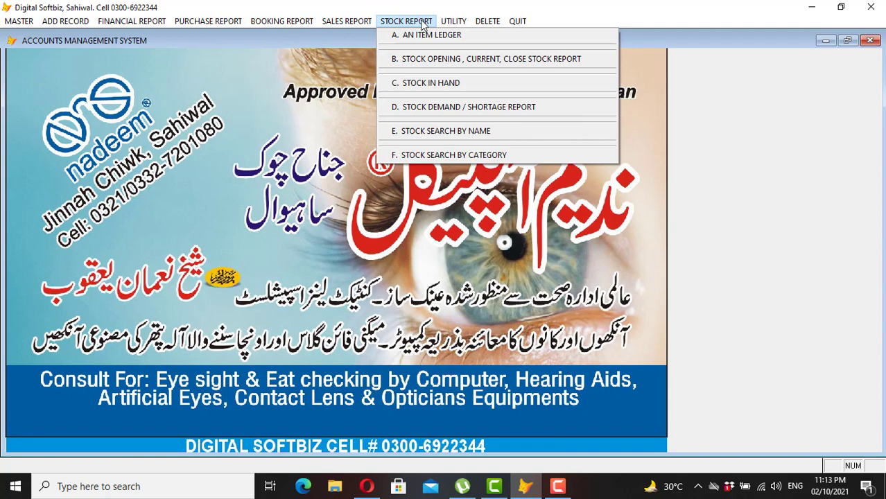
{"action": "left_click", "coordinate": [463, 85]}
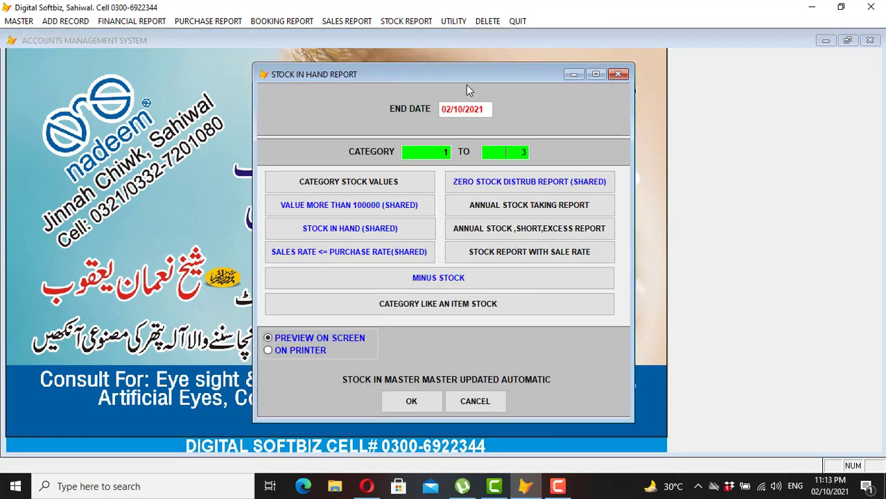
{"action": "key", "text": "Return"}
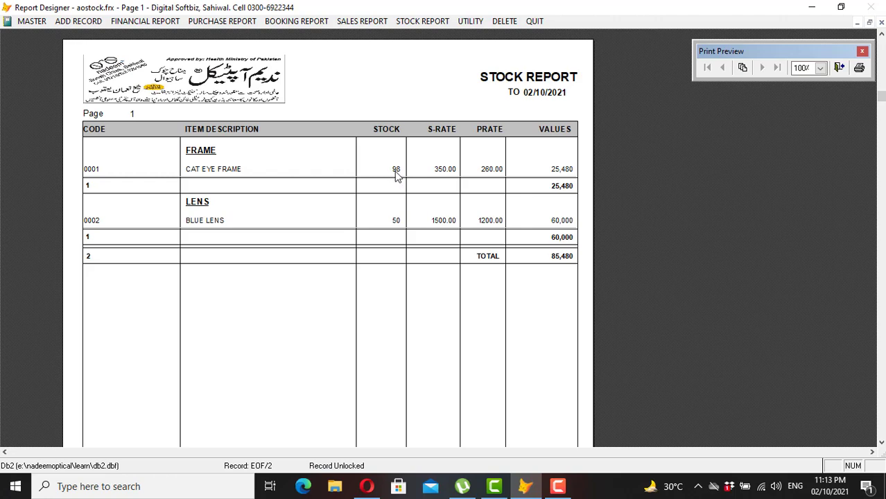
{"action": "key", "text": "Escape"}
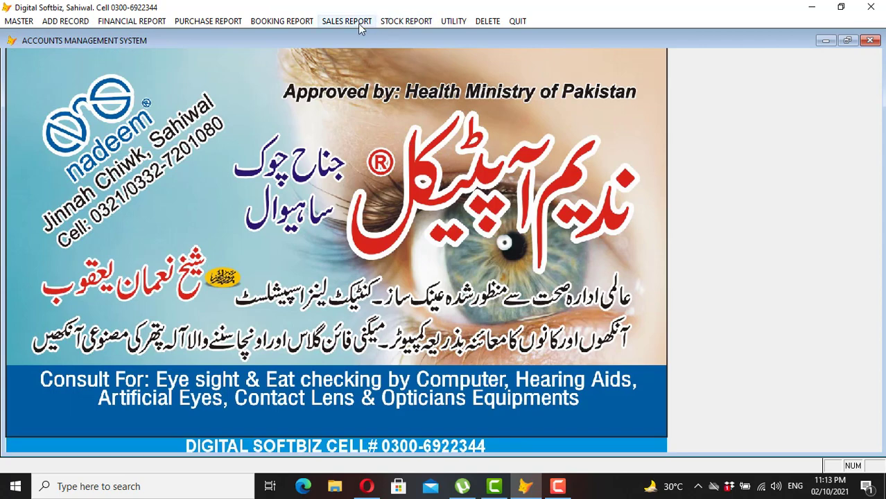
Start a new purchase invoice dated 02/10/2021 and select the Lahore supplier's account.
{"action": "left_click", "coordinate": [64, 22]}
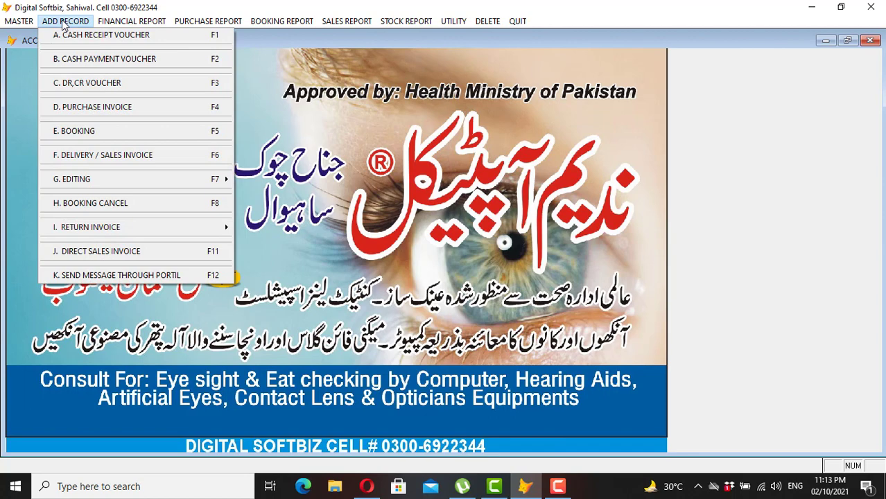
{"action": "left_click", "coordinate": [136, 108]}
{"action": "key", "text": "Return"}
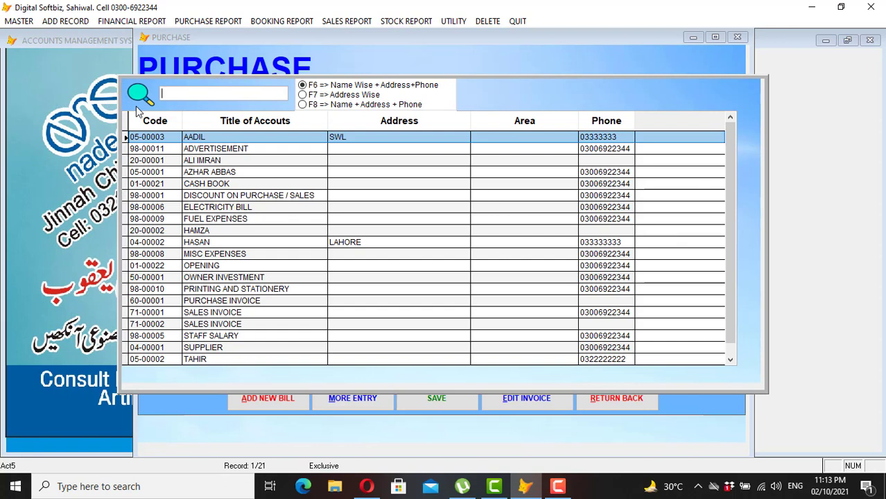
{"action": "type", "text": "HASA"}
{"action": "key", "text": "Return"}
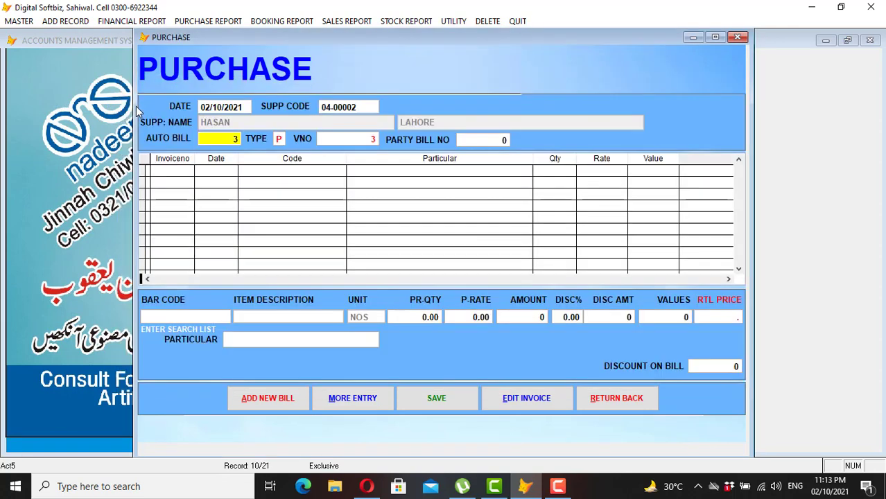
{"action": "key", "text": "Return"}
{"action": "key", "text": "Return"}
{"action": "key", "text": "Return"}
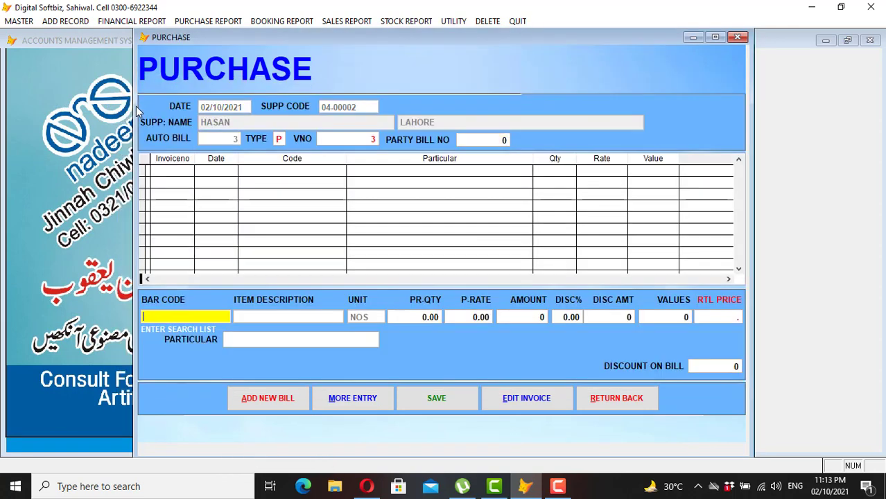
Add CAT EYE FRAME to the purchase invoice with quantity 102 at a purchase rate of 260 and save the line.
{"action": "key", "text": "Return"}
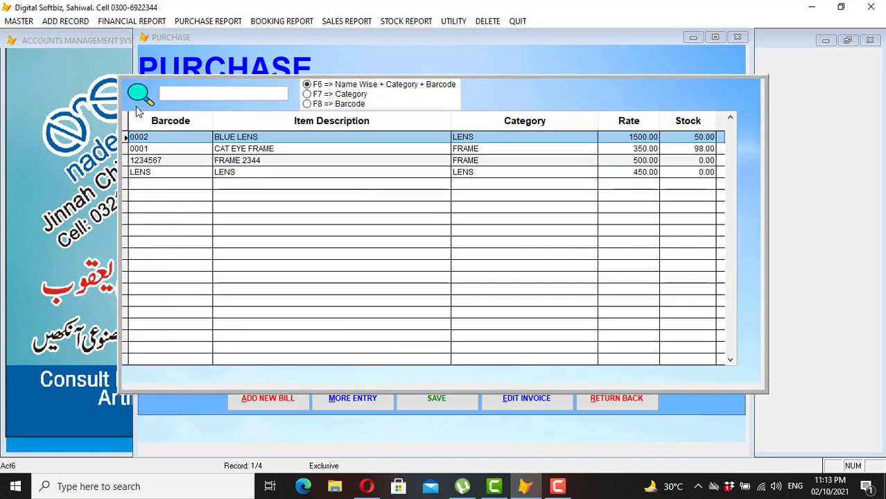
{"action": "type", "text": "CA"}
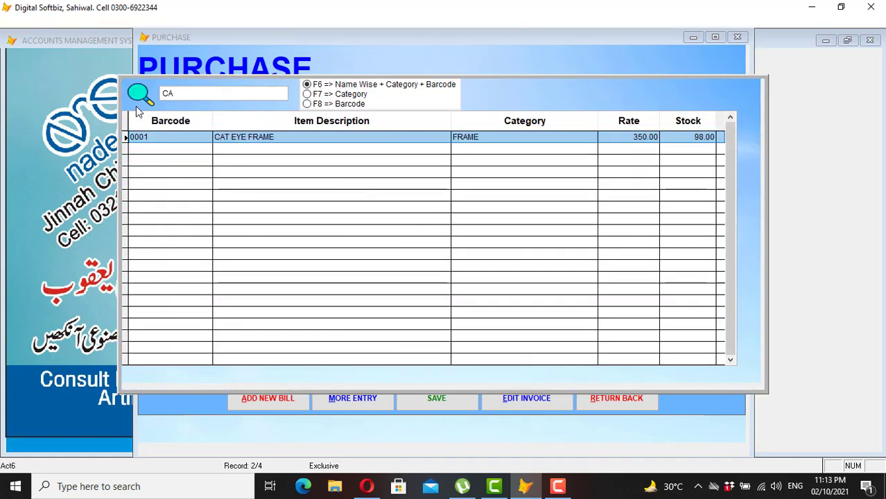
{"action": "key", "text": "Return"}
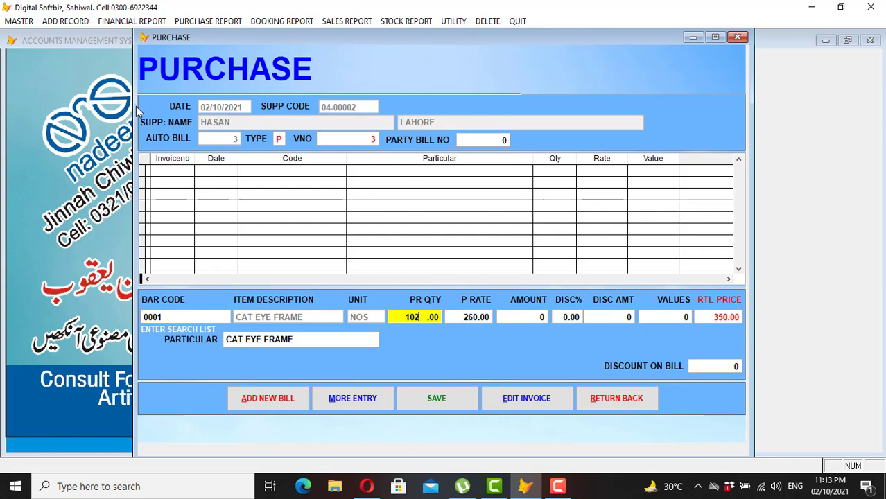
{"action": "key", "text": "Return"}
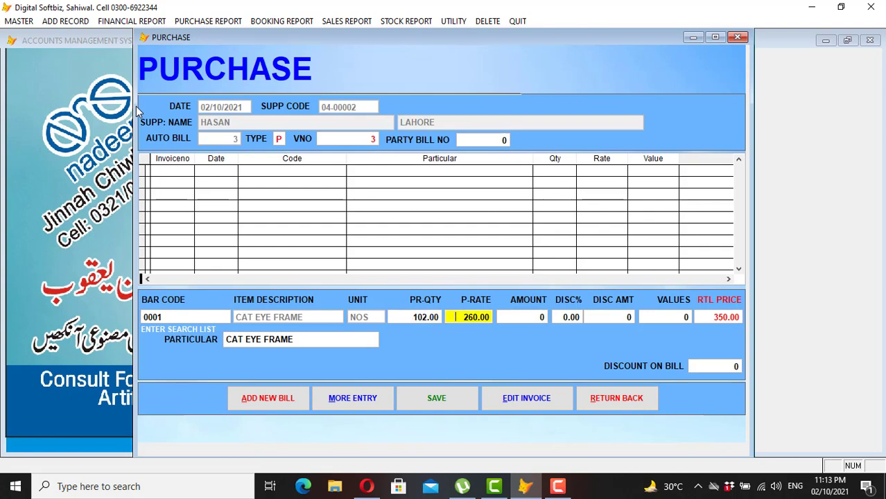
{"action": "key", "text": "Return"}
{"action": "key", "text": "Return"}
{"action": "key", "text": "Return"}
{"action": "key", "text": "Return"}
{"action": "key", "text": "Return"}
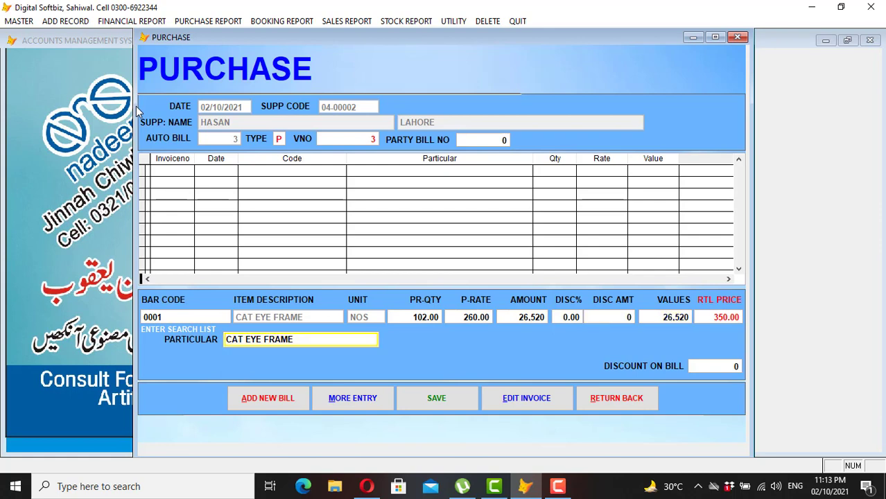
{"action": "key", "text": "Return"}
{"action": "key", "text": "Return"}
{"action": "key", "text": "Return"}
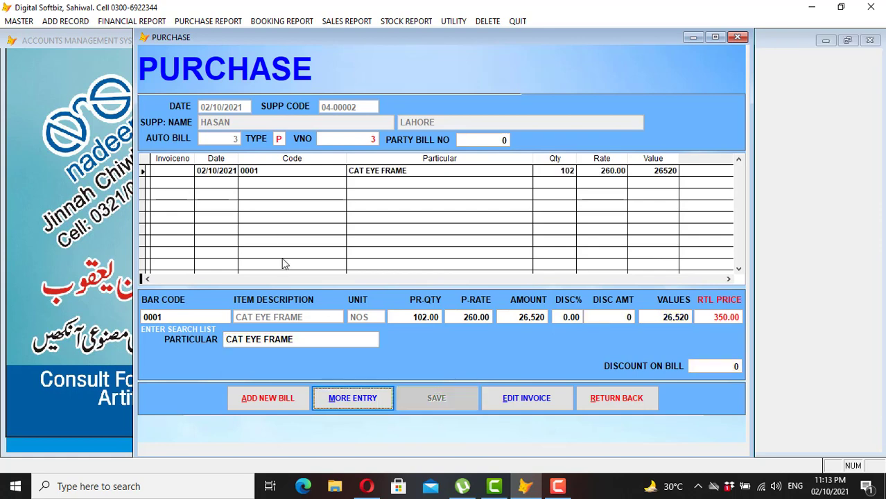
Add BLUE LENS to the purchase invoice with quantity 10 at a purchase rate of 1200, save the line and close the invoice.
{"action": "left_click", "coordinate": [352, 401]}
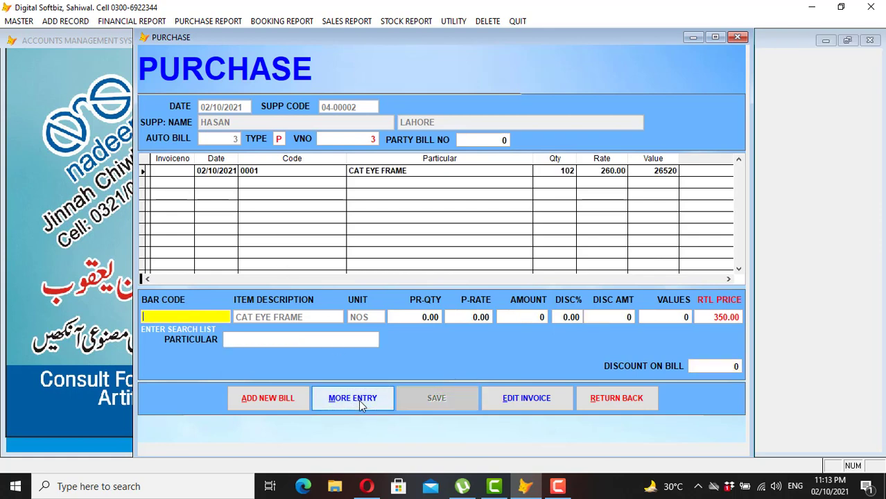
{"action": "key", "text": "Return"}
{"action": "type", "text": "LE"}
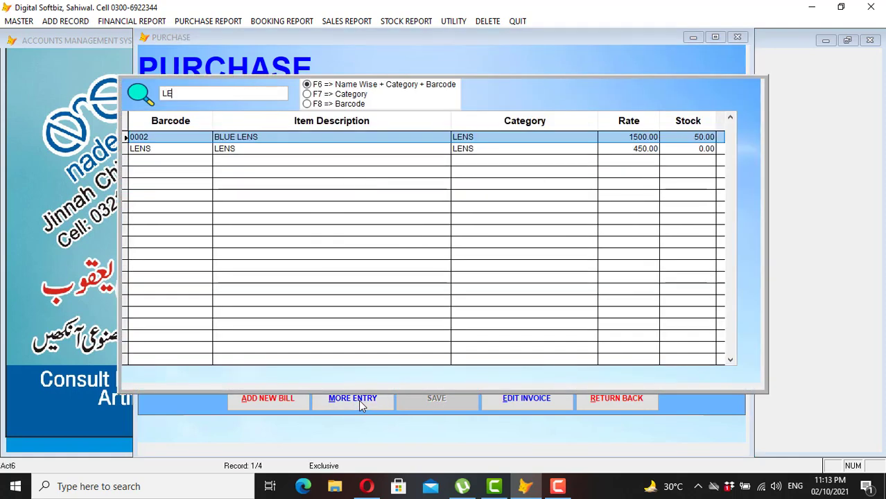
{"action": "key", "text": "Return"}
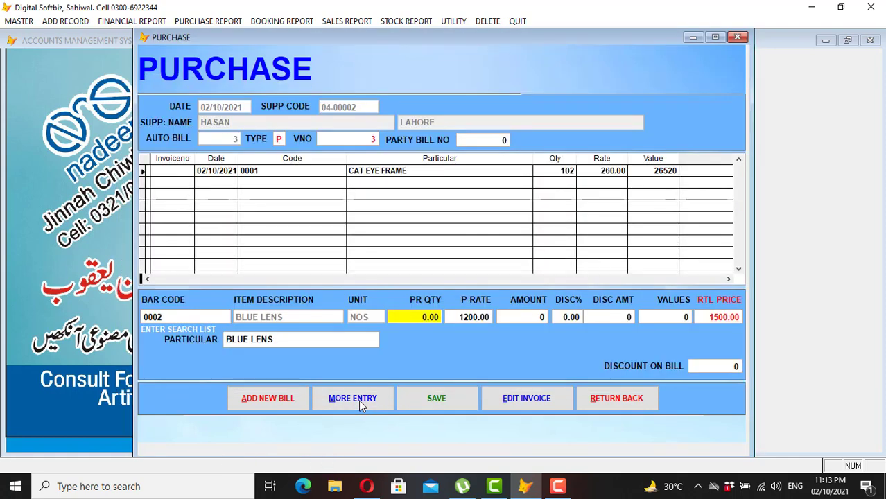
{"action": "type", "text": "10"}
{"action": "key", "text": "Return"}
{"action": "key", "text": "Return"}
{"action": "key", "text": "Return"}
{"action": "key", "text": "Return"}
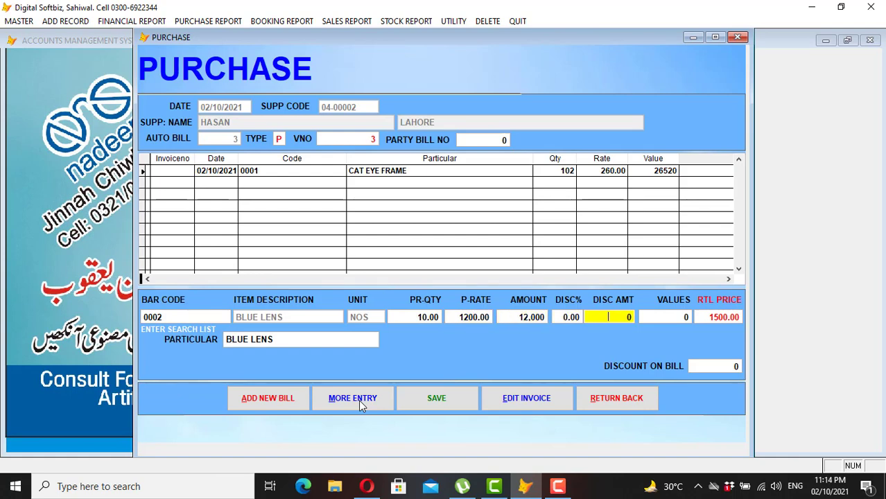
{"action": "key", "text": "Return"}
{"action": "key", "text": "Return"}
{"action": "key", "text": "Return"}
{"action": "key", "text": "Return"}
{"action": "key", "text": "Return"}
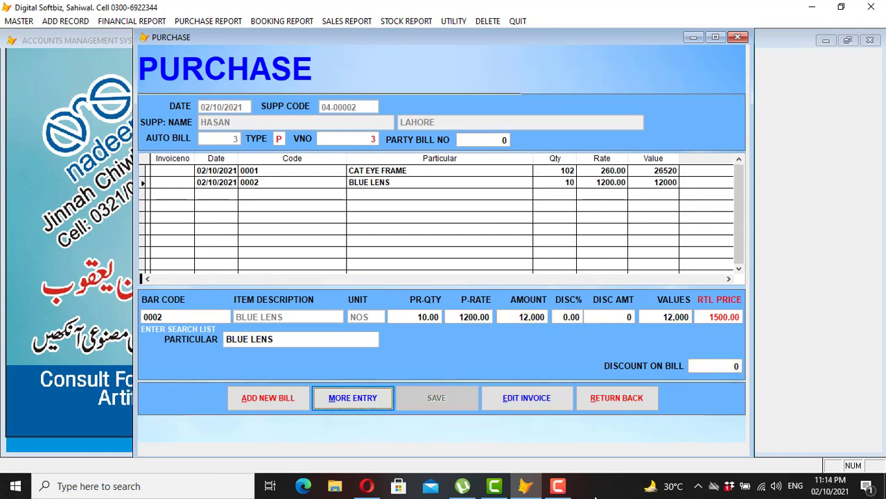
{"action": "left_click", "coordinate": [643, 401]}
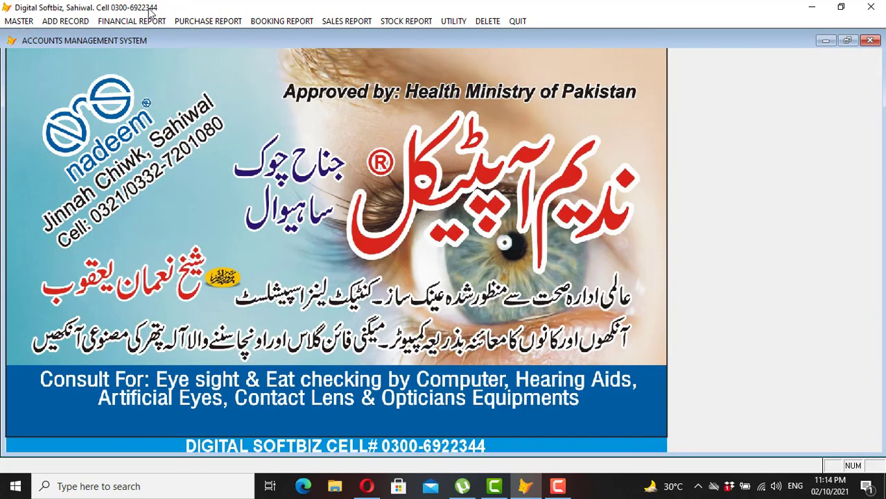
Preview the supplier-wise daily purchase report from 01/01/2014 to 02/10/2021 to review the recorded purchases.
{"action": "left_click", "coordinate": [201, 21]}
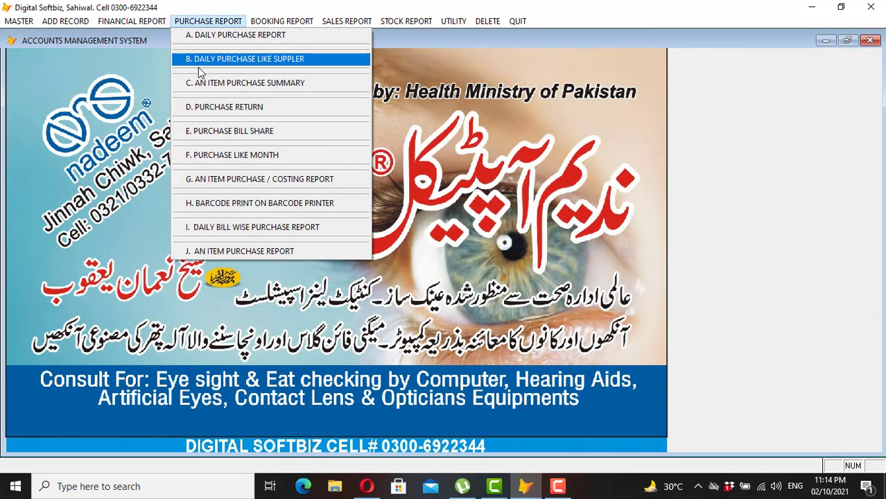
{"action": "left_click", "coordinate": [254, 61]}
{"action": "key", "text": "Return"}
{"action": "key", "text": "Return"}
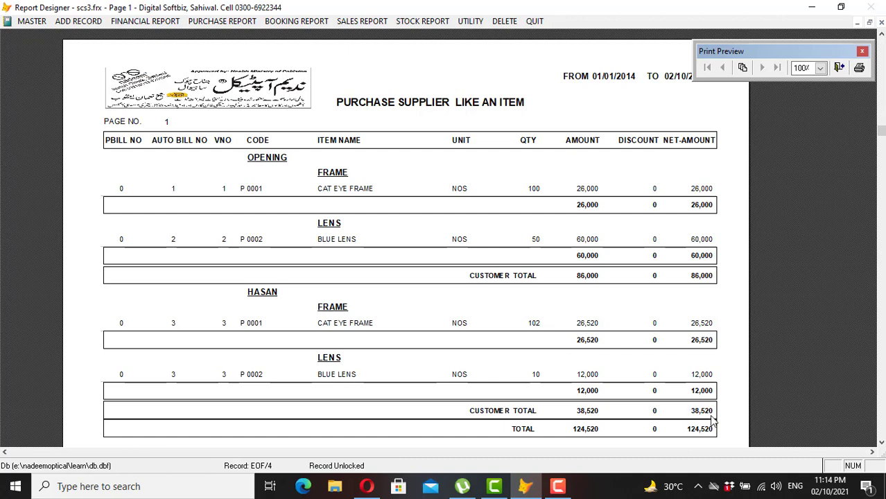
{"action": "key", "text": "Escape"}
{"action": "key", "text": "Escape"}
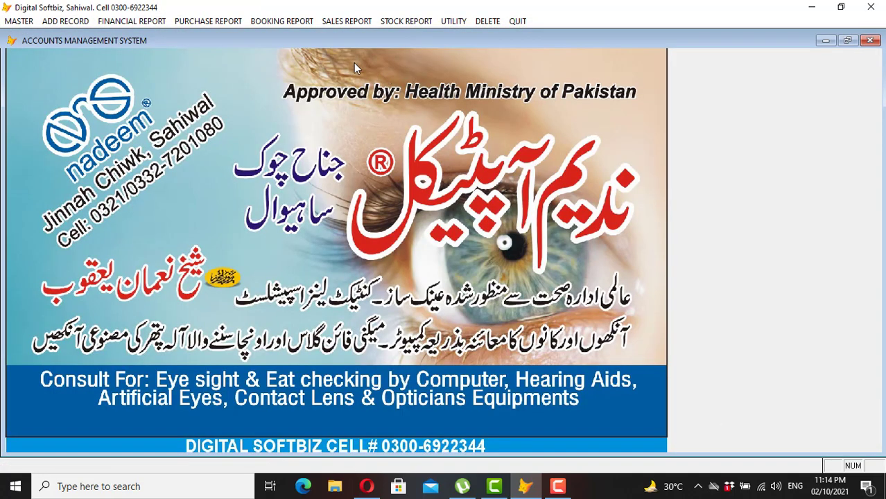
Preview the Lahore supplier's ledger from 01/01/2014 to 02/10/2021 to check the purchase entries and balance.
{"action": "left_click", "coordinate": [158, 21]}
{"action": "left_click", "coordinate": [160, 32]}
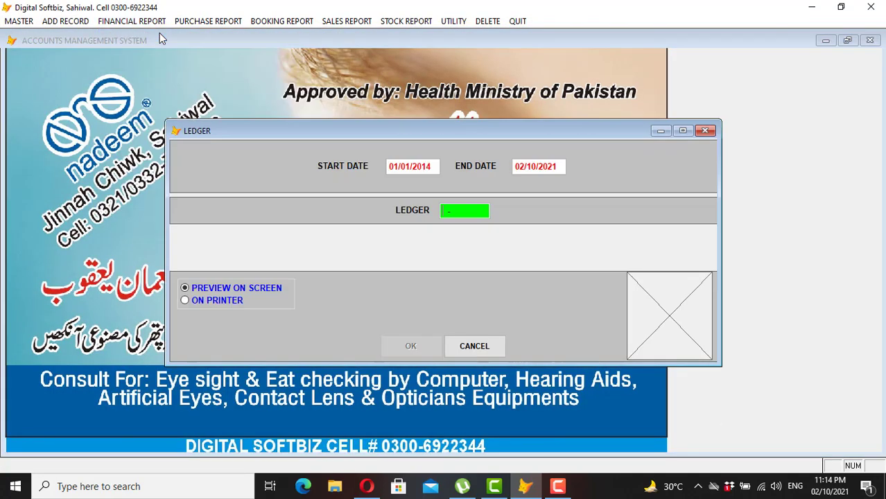
{"action": "type", "text": "HS"}
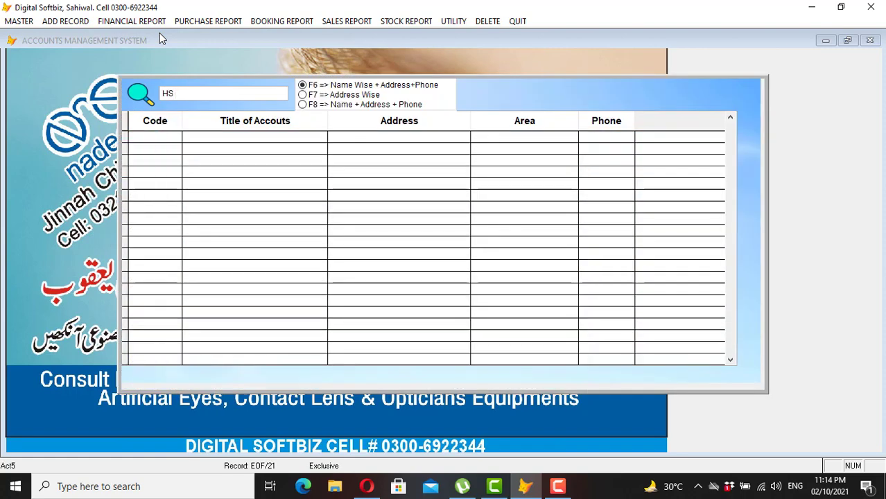
{"action": "key", "text": "BackSpace"}
{"action": "type", "text": "ASA"}
{"action": "key", "text": "Return"}
{"action": "key", "text": "Return"}
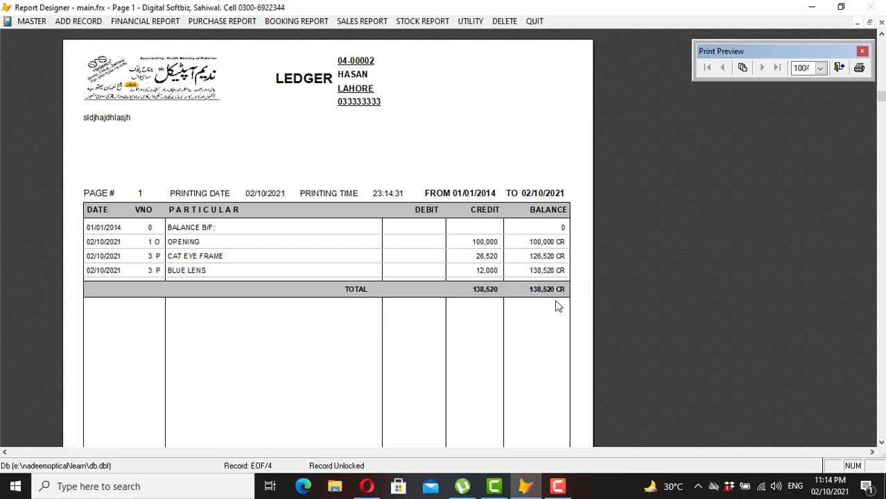
{"action": "key", "text": "Escape"}
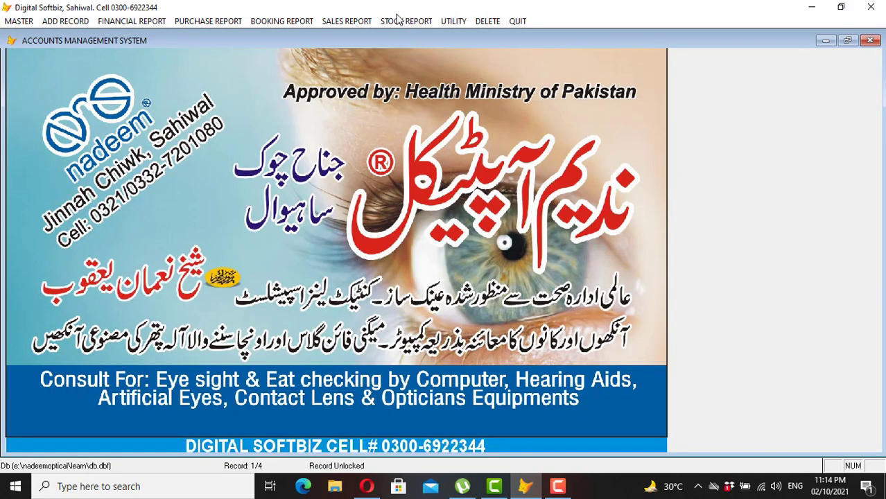
Preview the stock in hand report up to 02/10/2021 for categories 1 to 3 to check the stock after the purchase.
{"action": "left_click", "coordinate": [402, 21]}
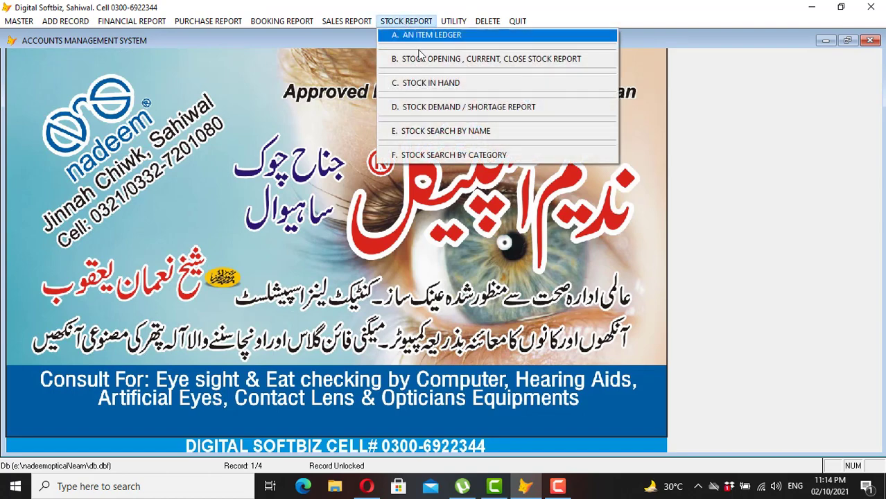
{"action": "left_click", "coordinate": [442, 84]}
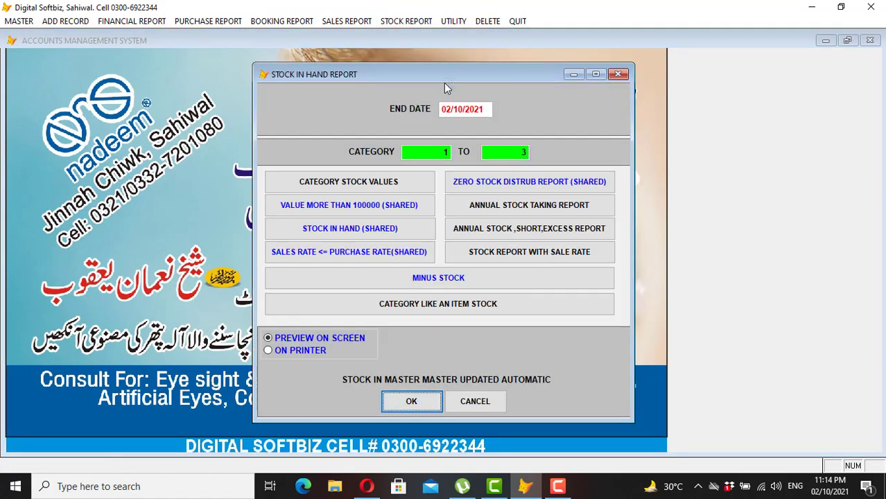
{"action": "key", "text": "Return"}
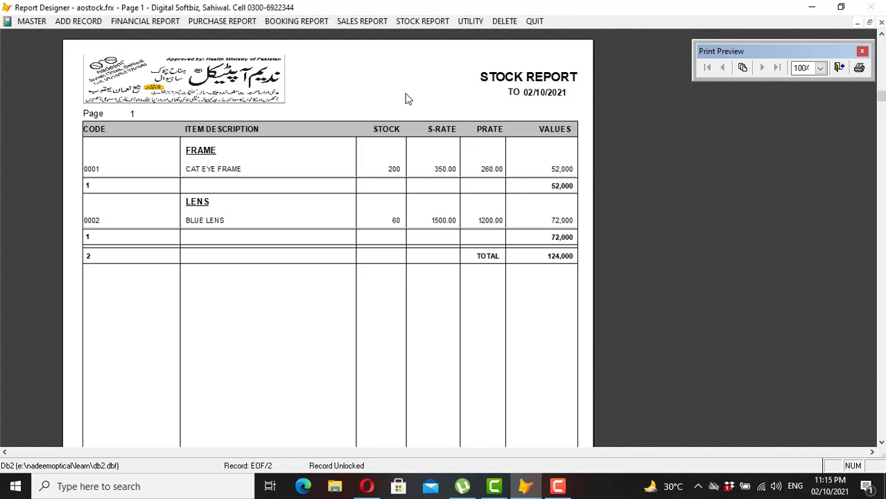
{"action": "key", "text": "Escape"}
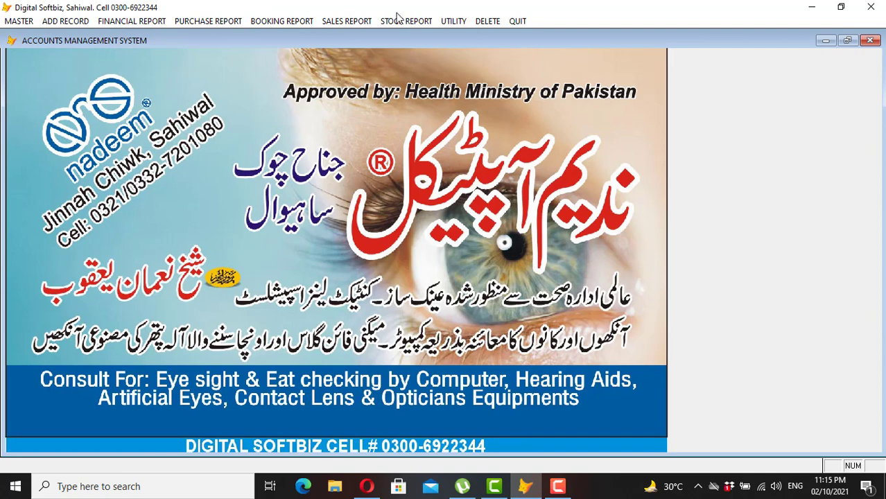
Preview the daily sales report from 01/01/2014 to 02/10/2021 to review the items sold.
{"action": "left_click", "coordinate": [368, 22]}
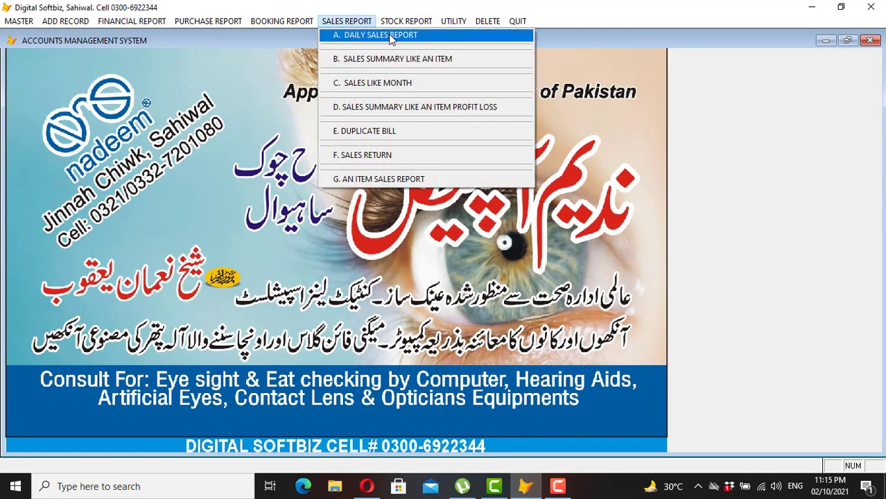
{"action": "left_click", "coordinate": [389, 35]}
{"action": "key", "text": "Return"}
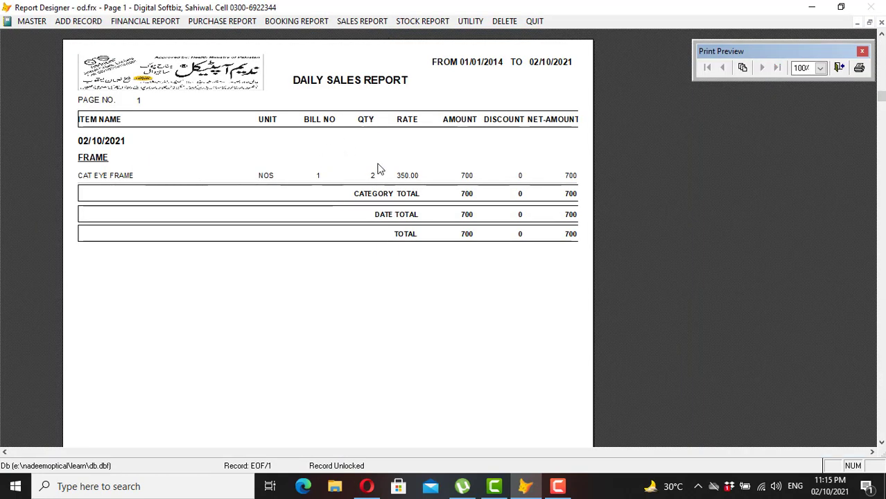
{"action": "key", "text": "Escape"}
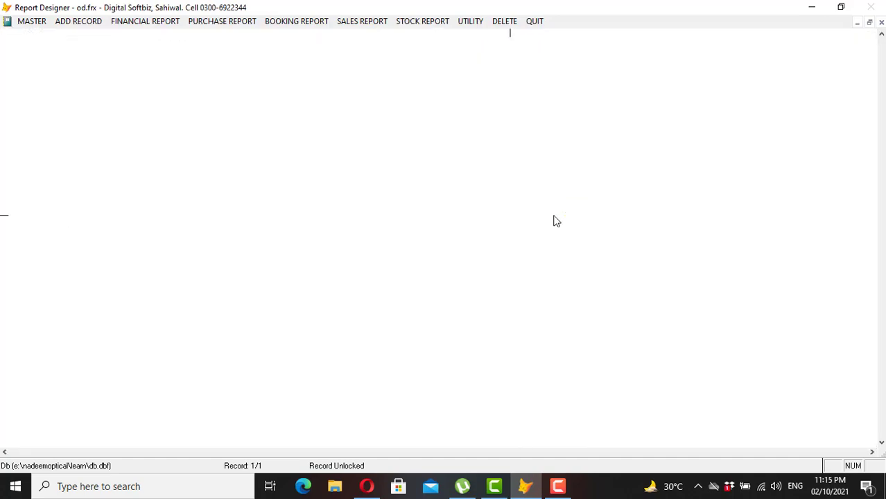
Preview the item-wise sales summary from 01/01/2014 to 02/10/2021 to review quantities and amounts sold.
{"action": "left_click", "coordinate": [347, 21]}
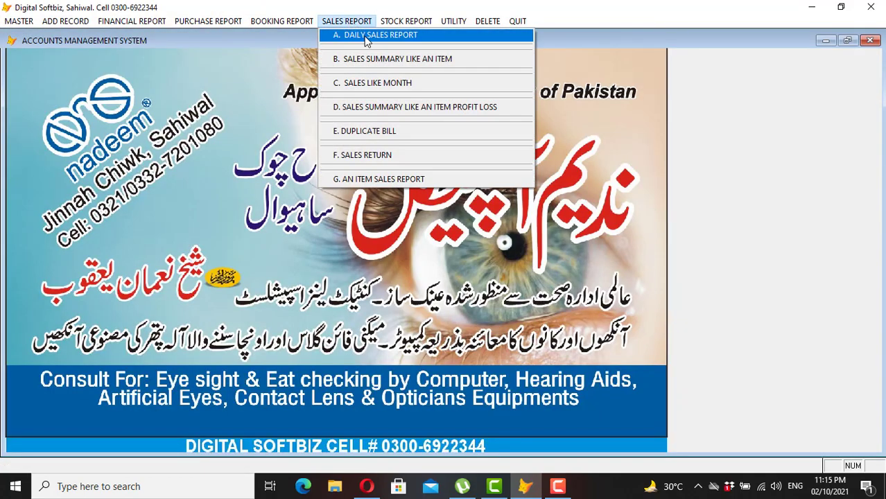
{"action": "left_click", "coordinate": [373, 57]}
{"action": "key", "text": "Return"}
{"action": "key", "text": "Return"}
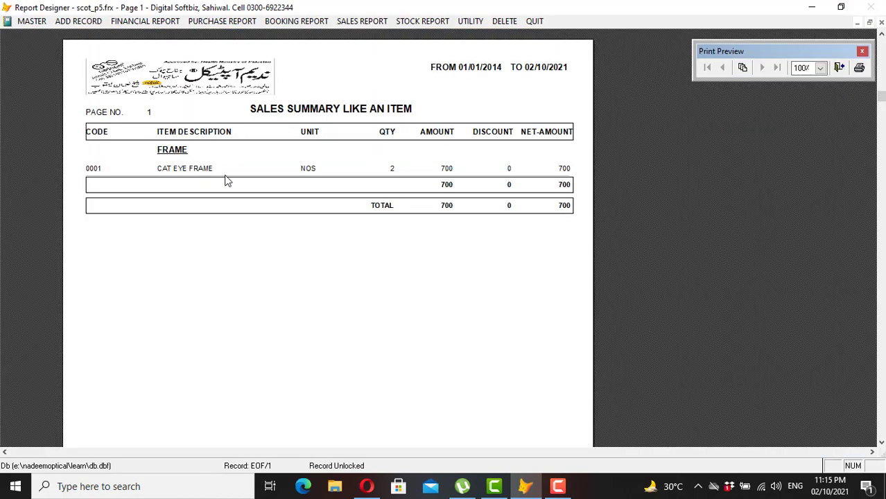
{"action": "key", "text": "Escape"}
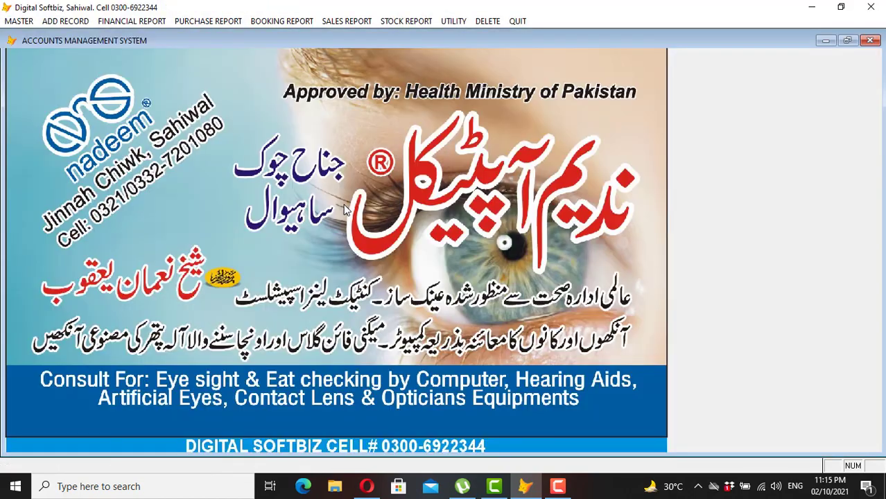
Start a direct sales invoice dated 02/10/2021 with CASH BOOK as the party and the salesperson already named on the form.
{"action": "left_click", "coordinate": [71, 22]}
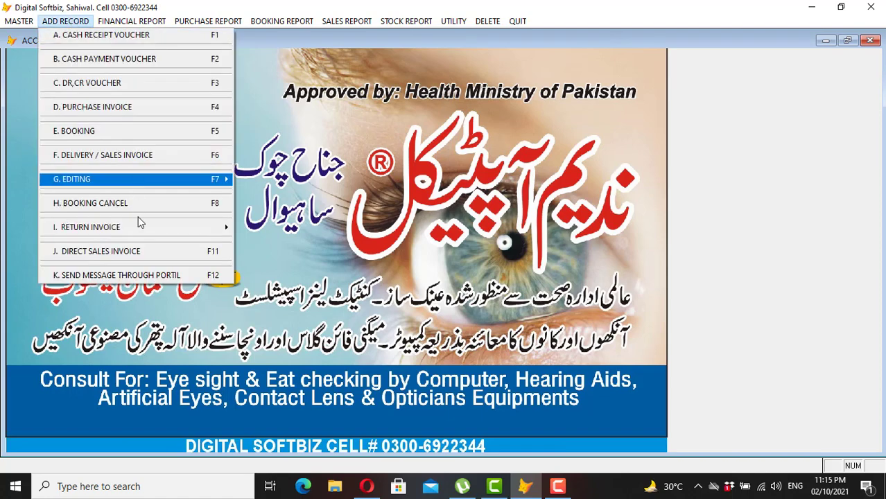
{"action": "left_click", "coordinate": [100, 253]}
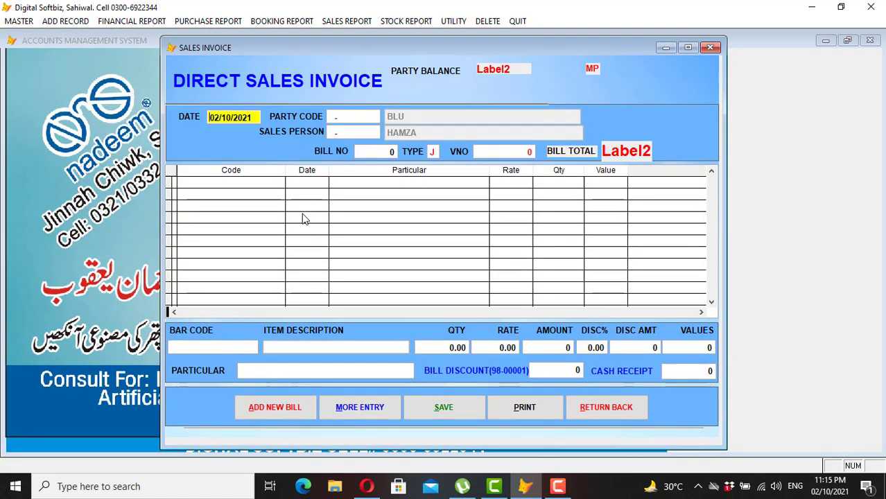
{"action": "key", "text": "Return"}
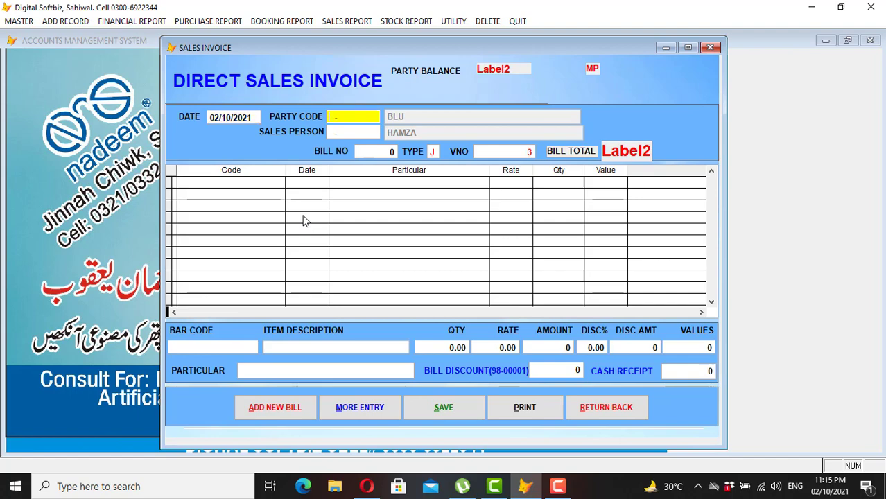
{"action": "key", "text": "Return"}
{"action": "type", "text": "CAS"}
{"action": "key", "text": "Return"}
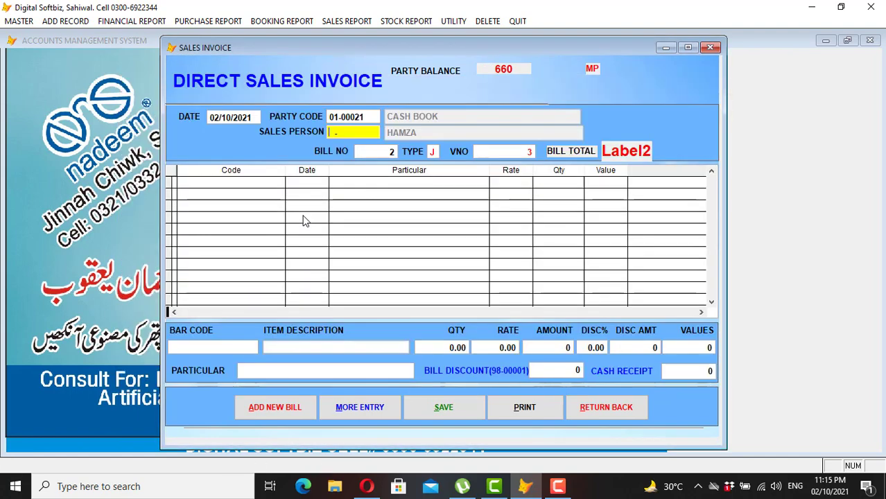
{"action": "key", "text": "Return"}
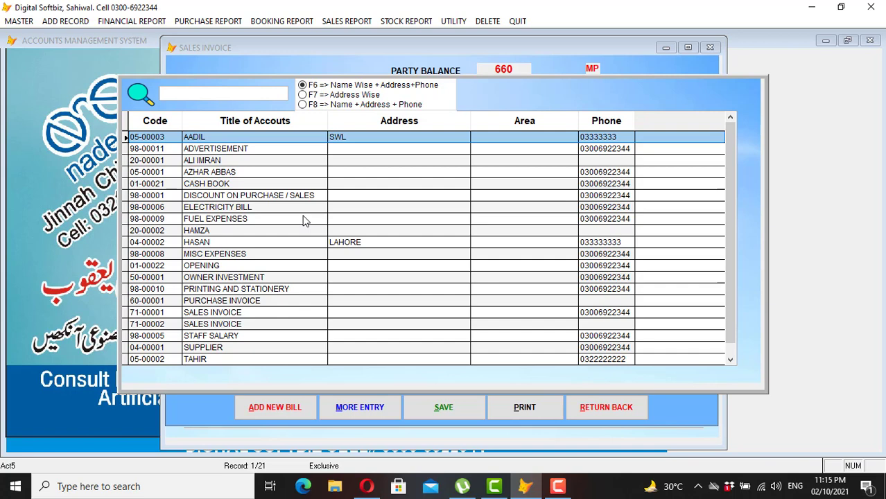
{"action": "type", "text": "HA"}
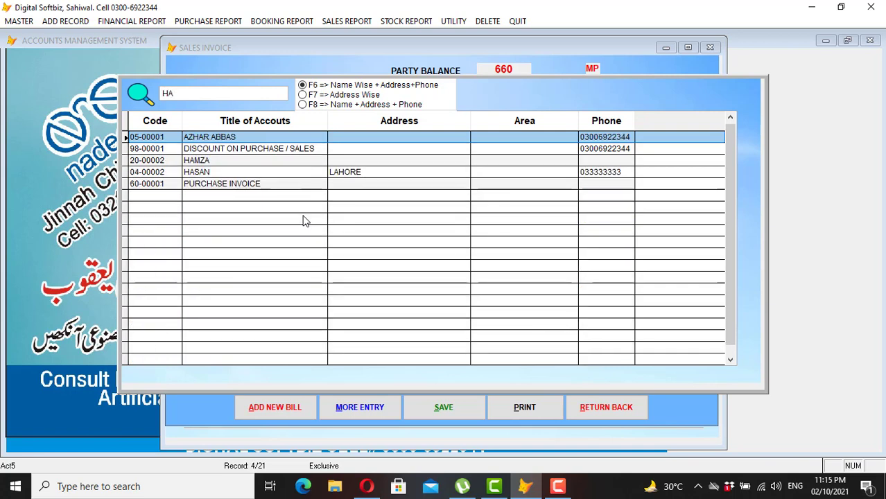
{"action": "key", "text": "Down"}
{"action": "key", "text": "Down"}
{"action": "key", "text": "Return"}
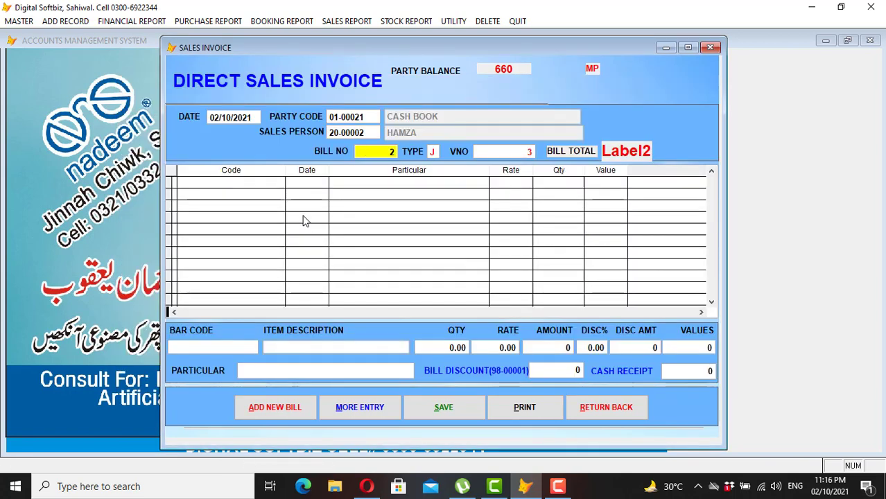
Add CAT EYE FRAME to the direct sales invoice with quantity 10 at a rate of 350, save it and close the invoice.
{"action": "key", "text": "Return"}
{"action": "key", "text": "Return"}
{"action": "key", "text": "Return"}
{"action": "type", "text": "FR"}
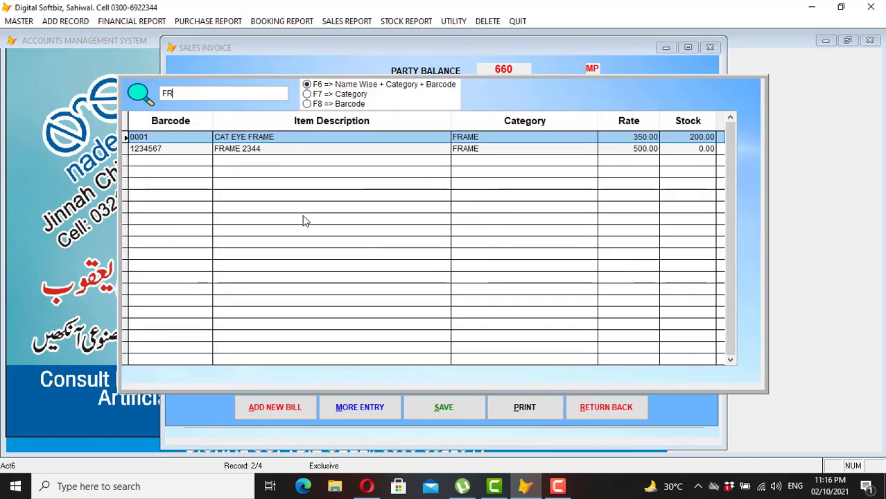
{"action": "key", "text": "Return"}
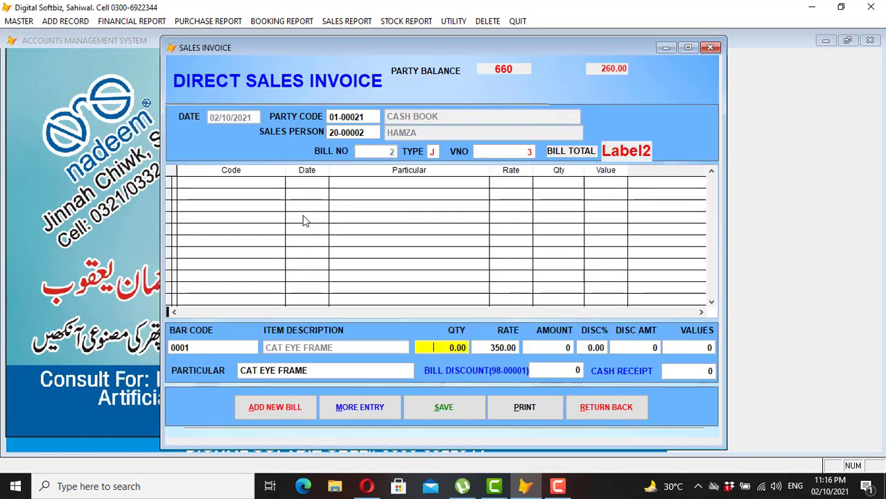
{"action": "type", "text": "10"}
{"action": "key", "text": "Return"}
{"action": "key", "text": "Return"}
{"action": "key", "text": "Return"}
{"action": "key", "text": "Return"}
{"action": "key", "text": "Return"}
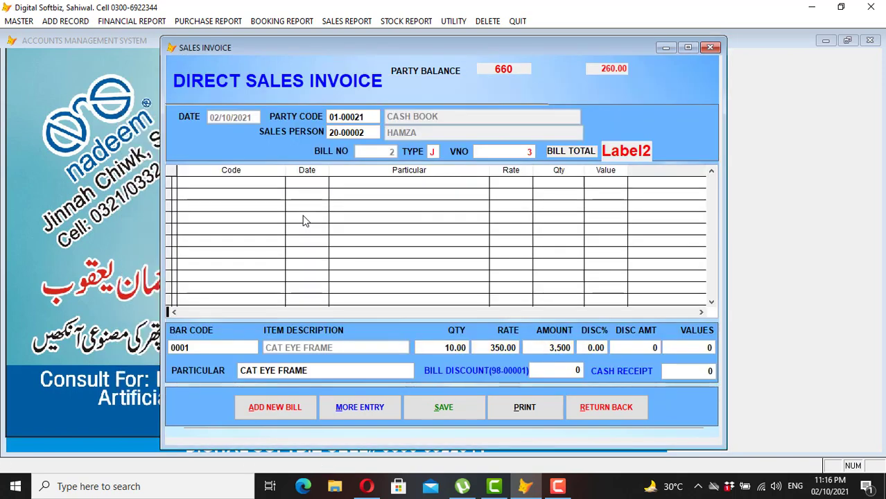
{"action": "key", "text": "Return"}
{"action": "key", "text": "Return"}
{"action": "key", "text": "Return"}
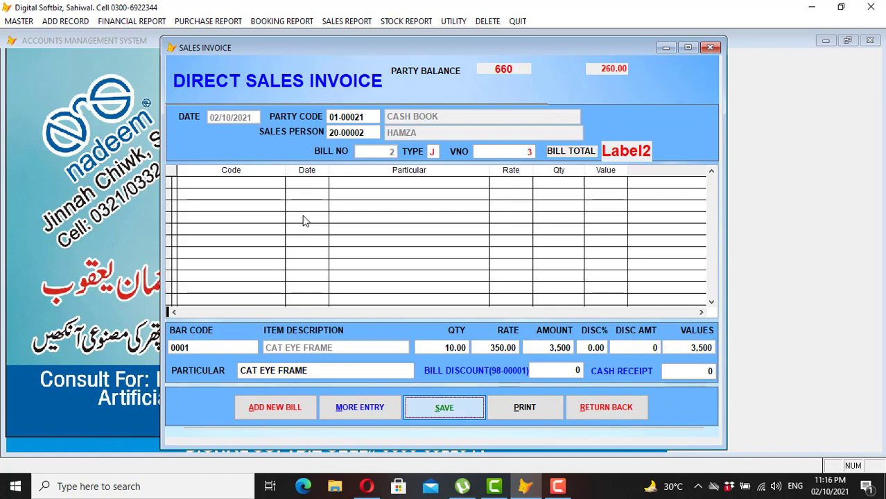
{"action": "key", "text": "Return"}
{"action": "left_click", "coordinate": [601, 407]}
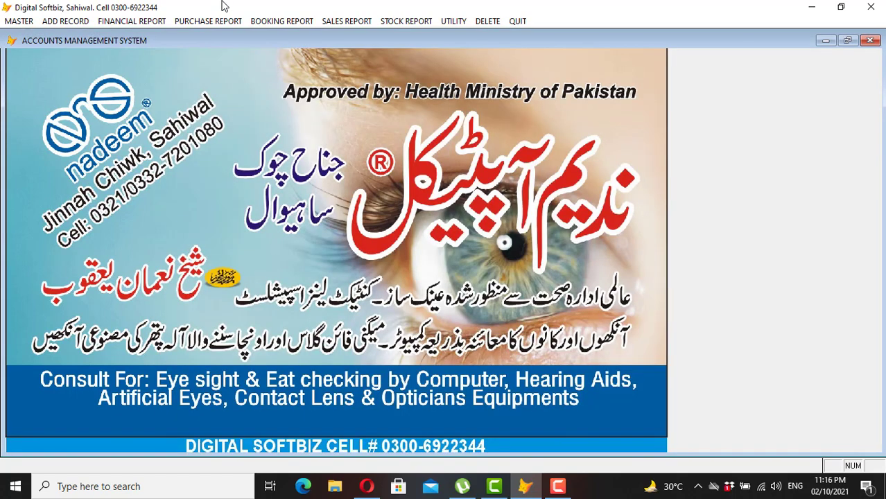
Preview the cash book for 02 October 2021 to check the entries after the direct sale, and close it.
{"action": "left_click", "coordinate": [136, 21]}
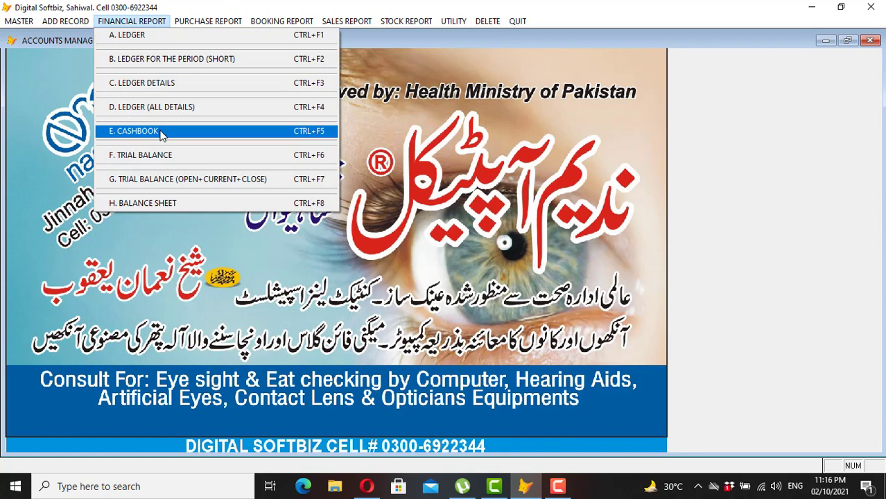
{"action": "left_click", "coordinate": [160, 130]}
{"action": "key", "text": "Return"}
{"action": "key", "text": "Return"}
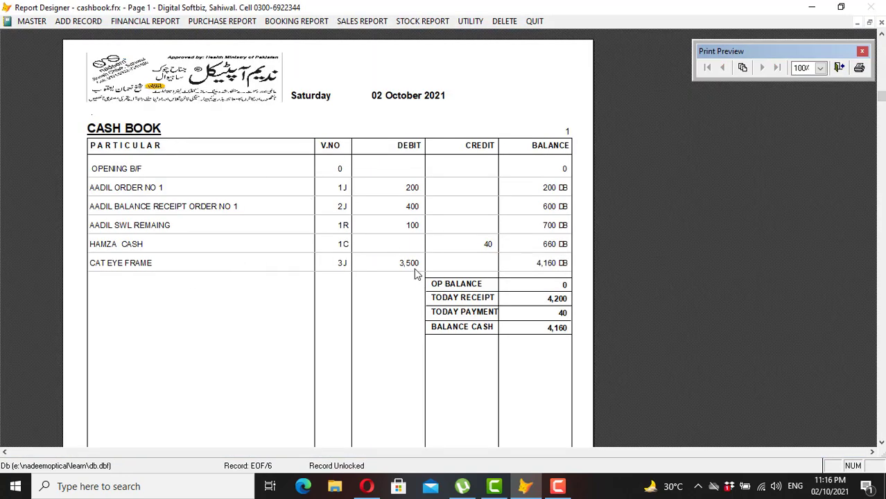
{"action": "key", "text": "Escape"}
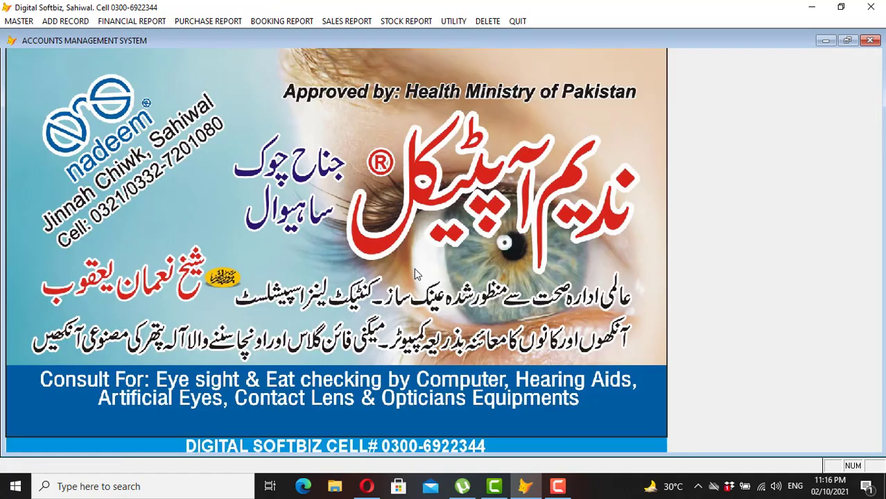
Preview the stock in hand report up to 02/10/2021 for categories 1 to 3 to check the remaining frame and lens stock.
{"action": "left_click", "coordinate": [419, 23]}
{"action": "left_click", "coordinate": [424, 82]}
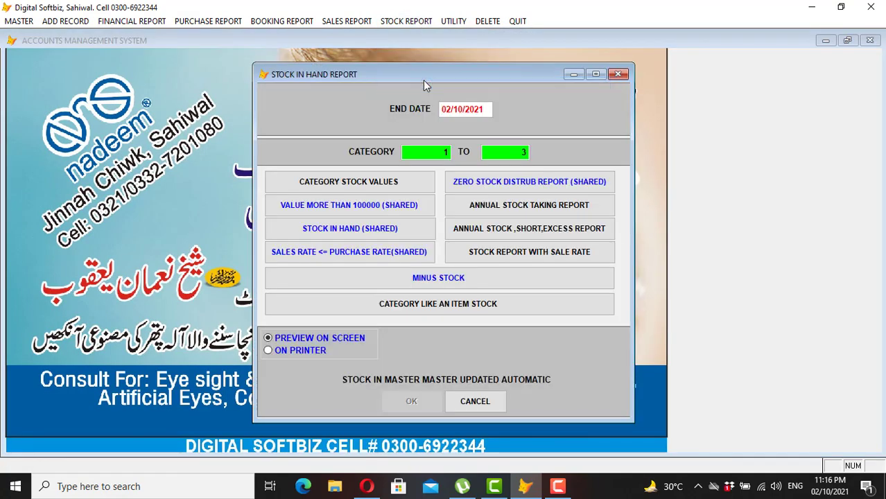
{"action": "key", "text": "Return"}
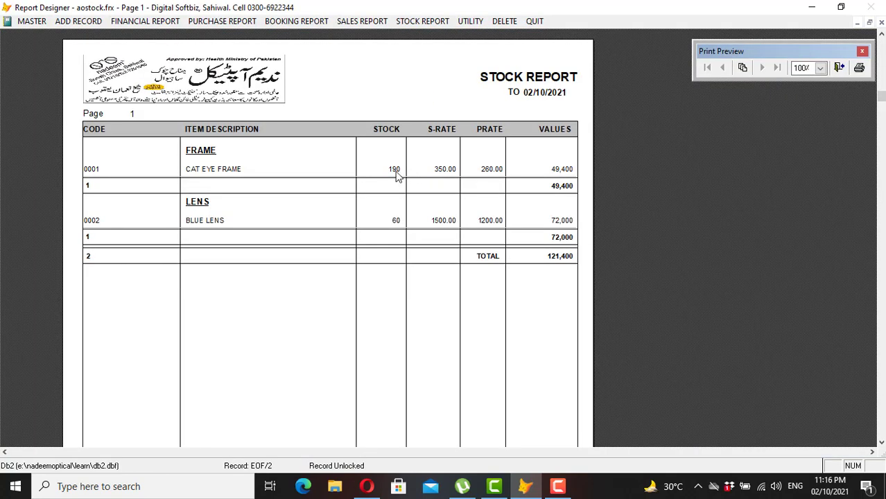
{"action": "key", "text": "Escape"}
{"action": "key", "text": "Escape"}
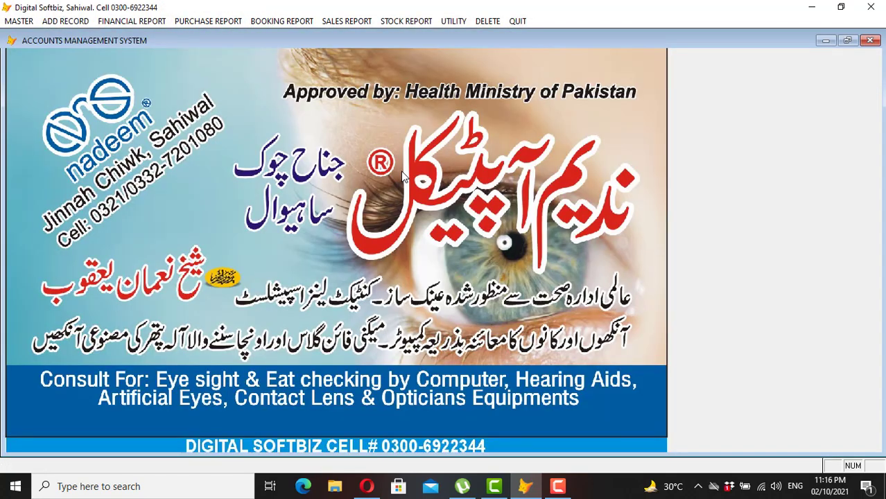
Preview the daily sales report from 01/01/2014 to 02/10/2021 to check the CAT EYE FRAME bills, including the direct sale.
{"action": "left_click", "coordinate": [332, 22]}
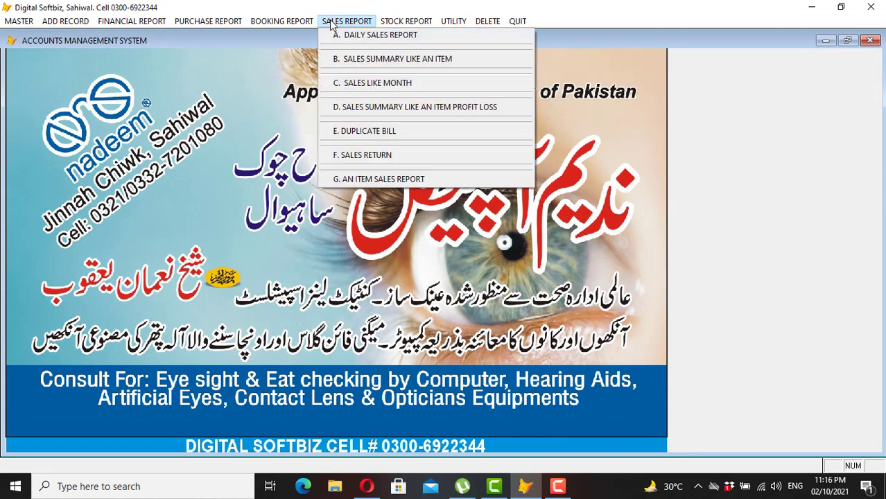
{"action": "left_click", "coordinate": [341, 35]}
{"action": "key", "text": "Return"}
{"action": "key", "text": "Return"}
{"action": "key", "text": "Return"}
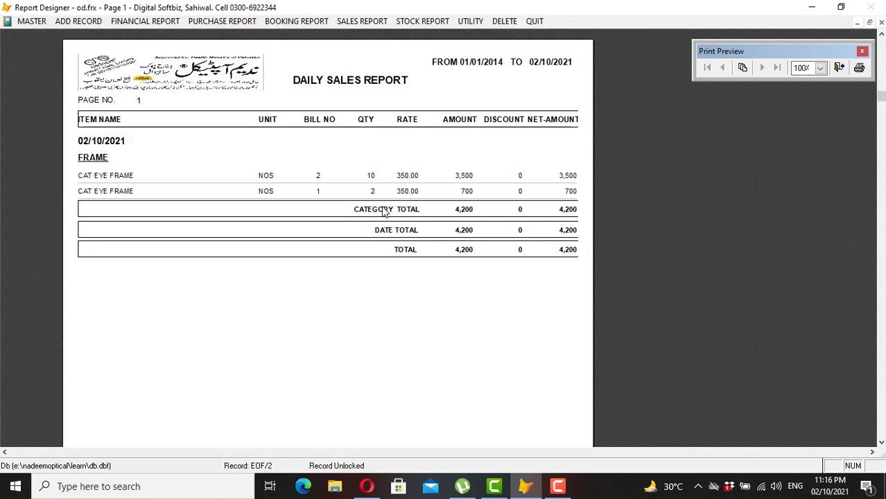
{"action": "key", "text": "Escape"}
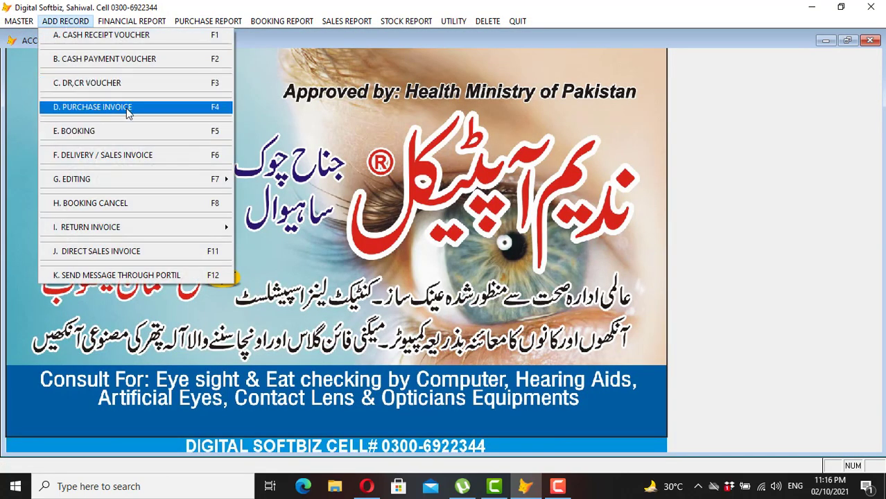
Preview the trial balance from 01/01/2014 to 02/10/2021 for ledgers 01-00021 to 98-00011 and review it down to the totals.
{"action": "mouse_move", "coordinate": [82, 178]}
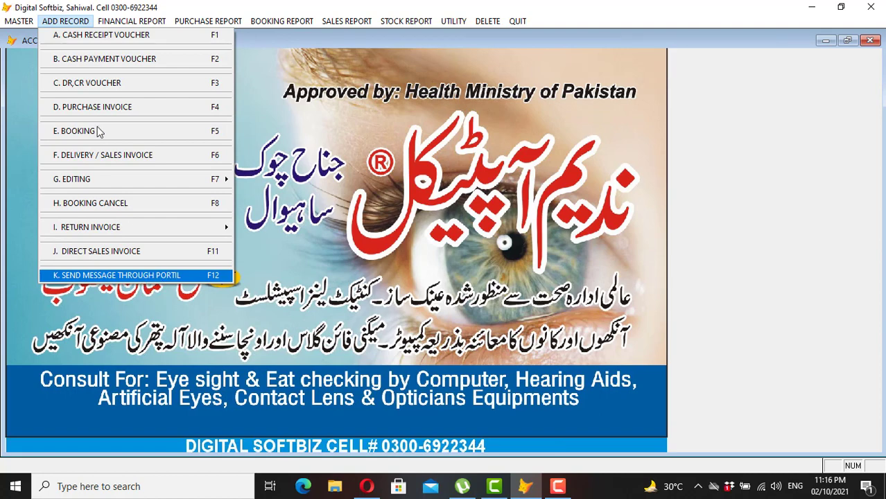
{"action": "mouse_move", "coordinate": [128, 20]}
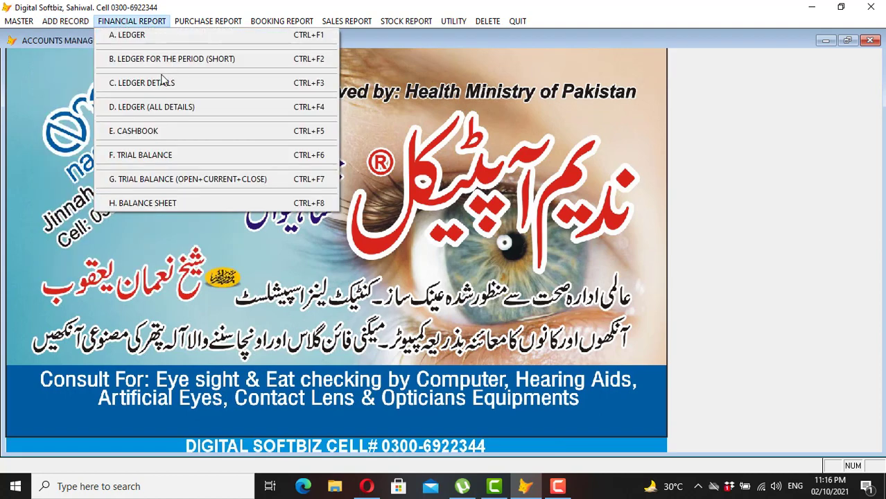
{"action": "left_click", "coordinate": [173, 156]}
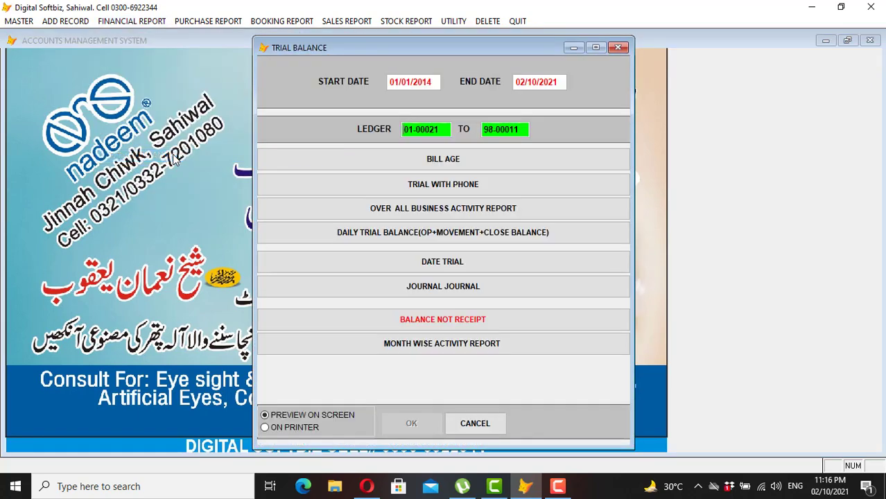
{"action": "key", "text": "Return"}
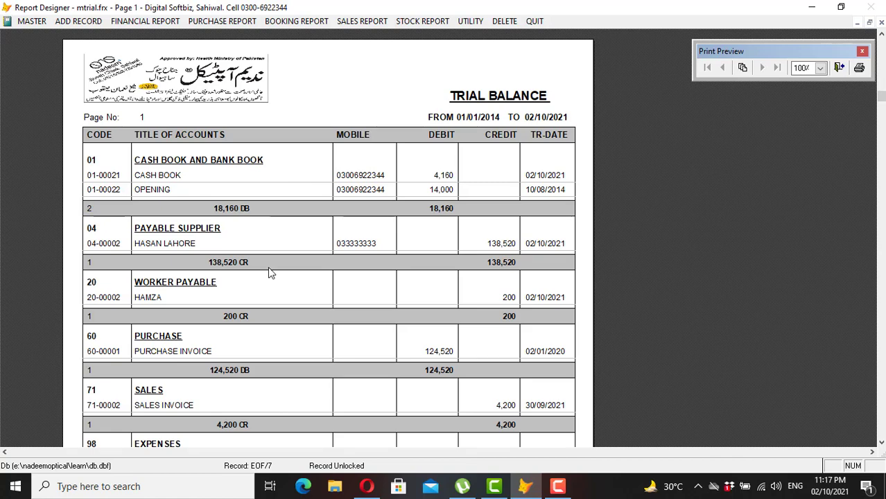
{"action": "scroll", "coordinate": [346, 189], "scroll_direction": "down", "scroll_amount": 2}
{"action": "scroll", "coordinate": [348, 188], "scroll_direction": "down", "scroll_amount": 5}
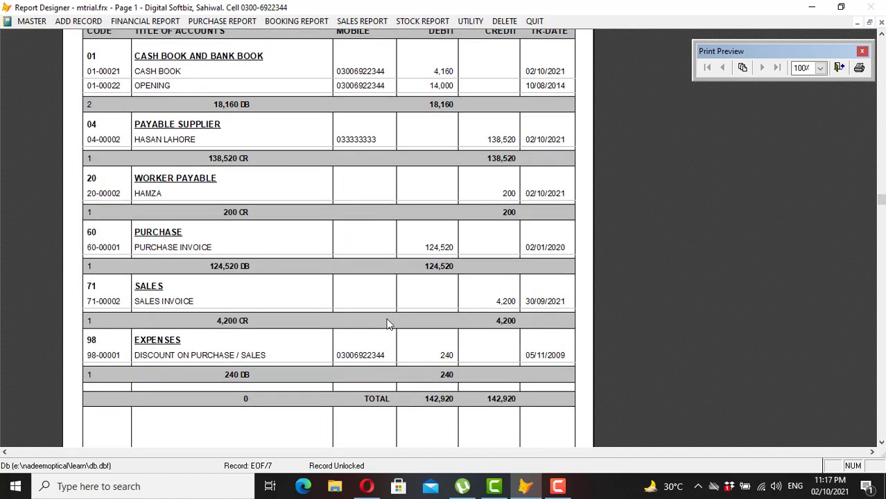
{"action": "key", "text": "Escape"}
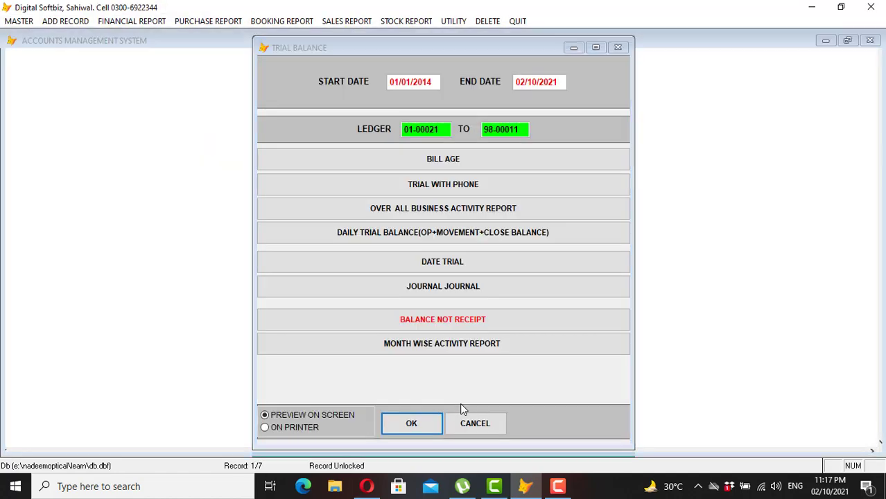
{"action": "key", "text": "Escape"}
Preview the balance sheet from 01/01/2014 to 02/10/2021 to review the account group balances, and close it.
{"action": "left_click", "coordinate": [152, 20]}
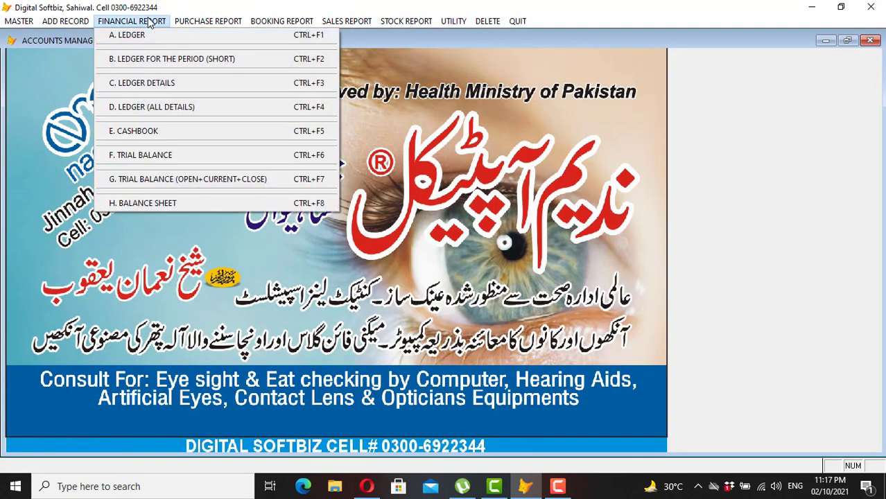
{"action": "left_click", "coordinate": [183, 203]}
{"action": "key", "text": "Return"}
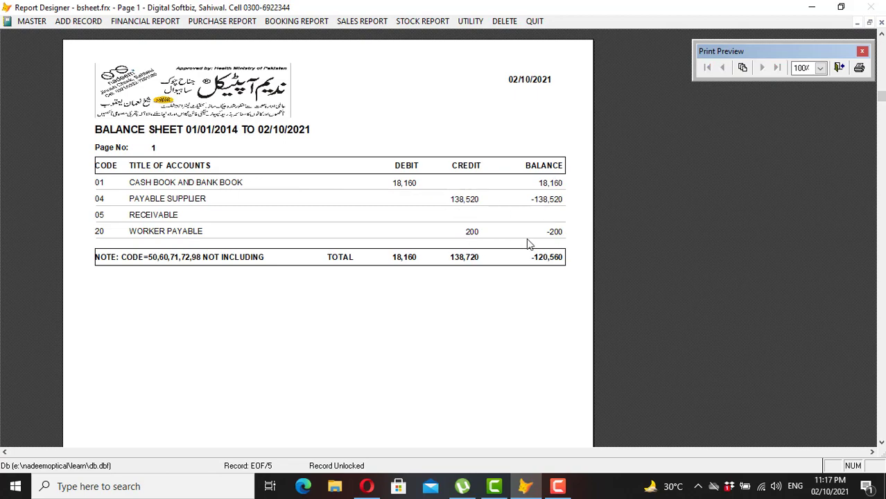
{"action": "key", "text": "Escape"}
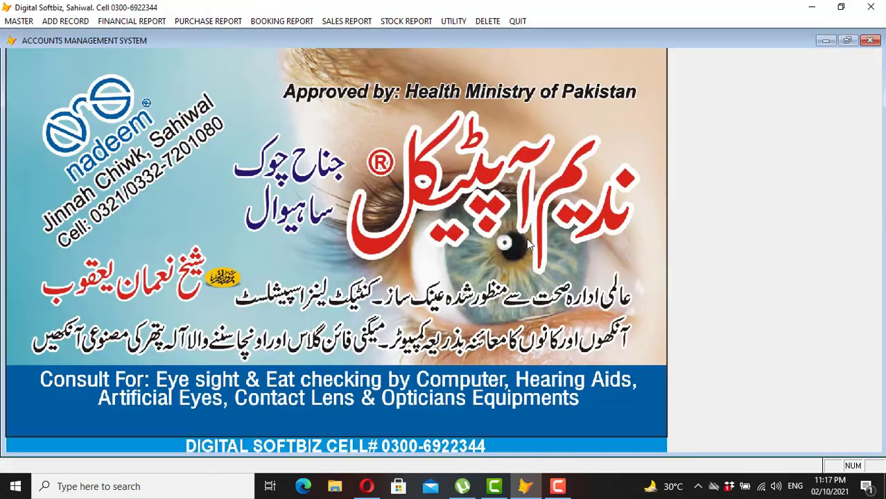
{"action": "left_click", "coordinate": [146, 23]}
{"action": "left_click", "coordinate": [197, 23]}
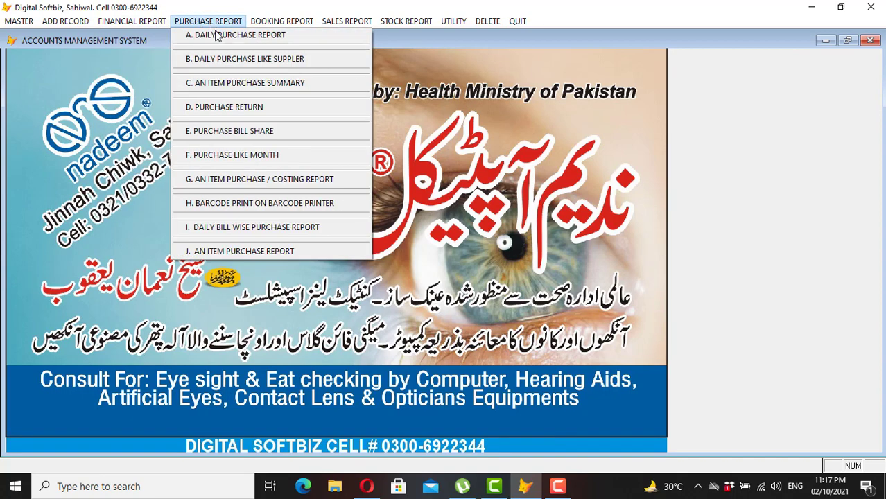
{"action": "left_click", "coordinate": [282, 22]}
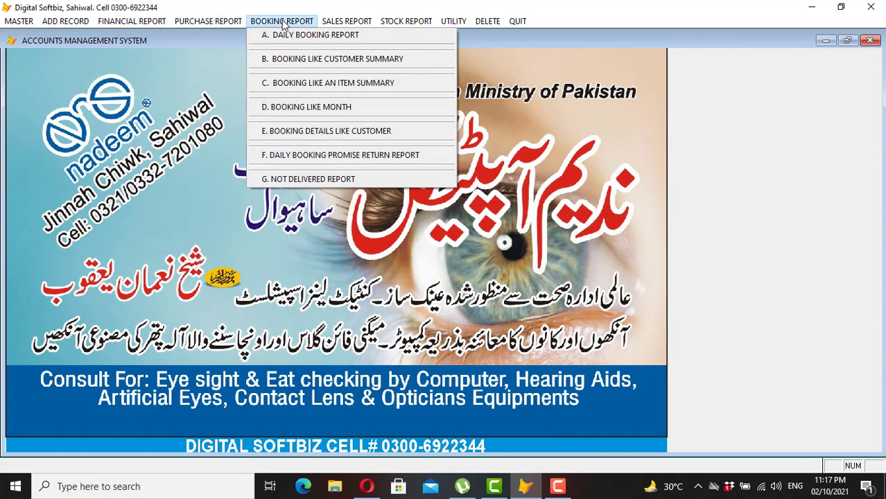
{"action": "mouse_move", "coordinate": [358, 21]}
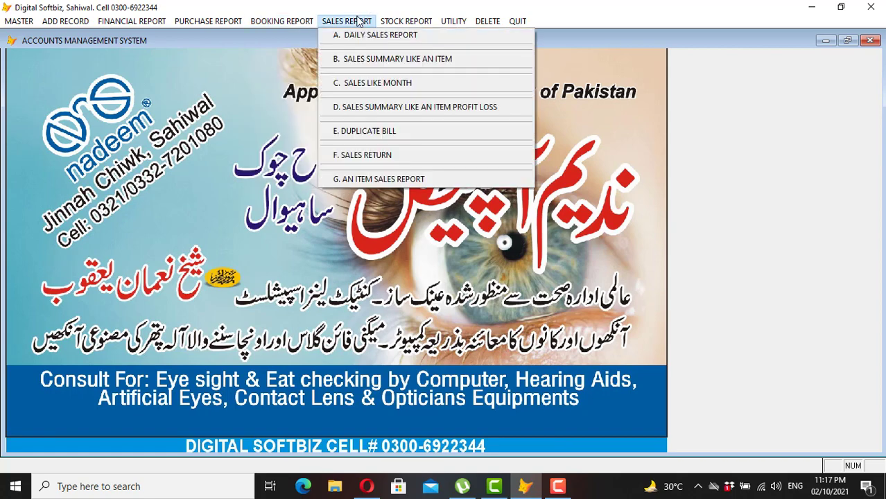
{"action": "mouse_move", "coordinate": [406, 21]}
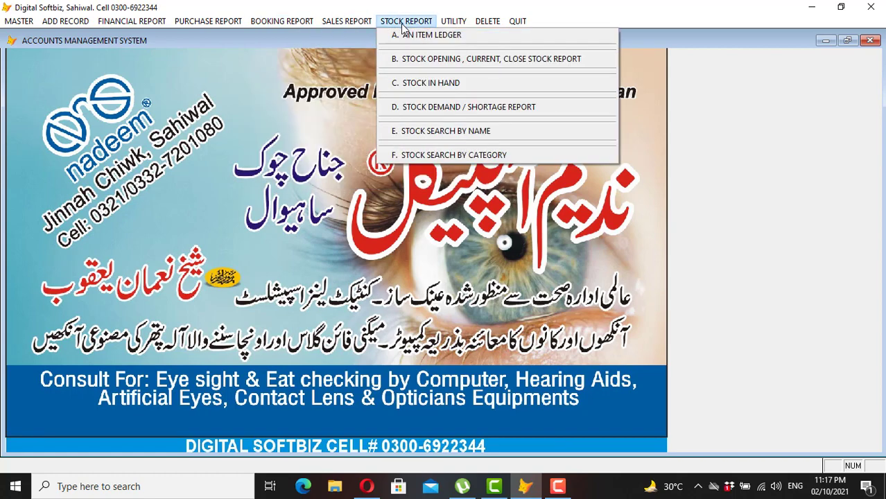
{"action": "left_click", "coordinate": [380, 97]}
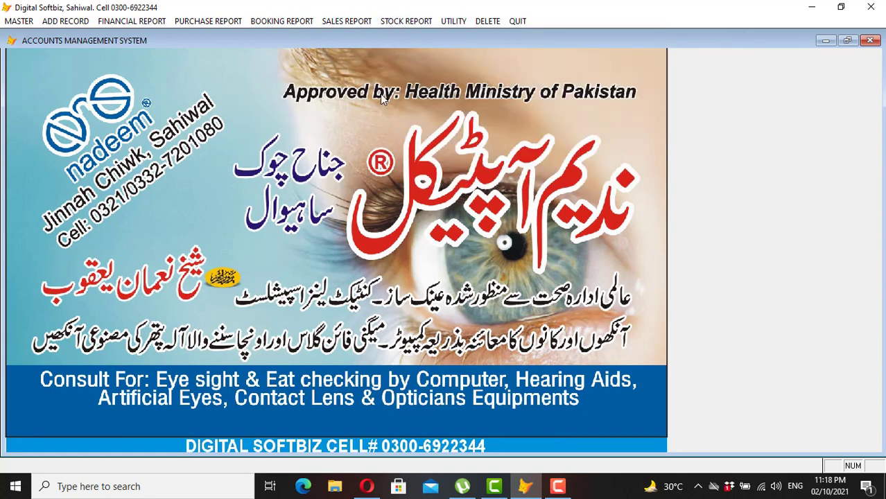
{"action": "left_click", "coordinate": [454, 22]}
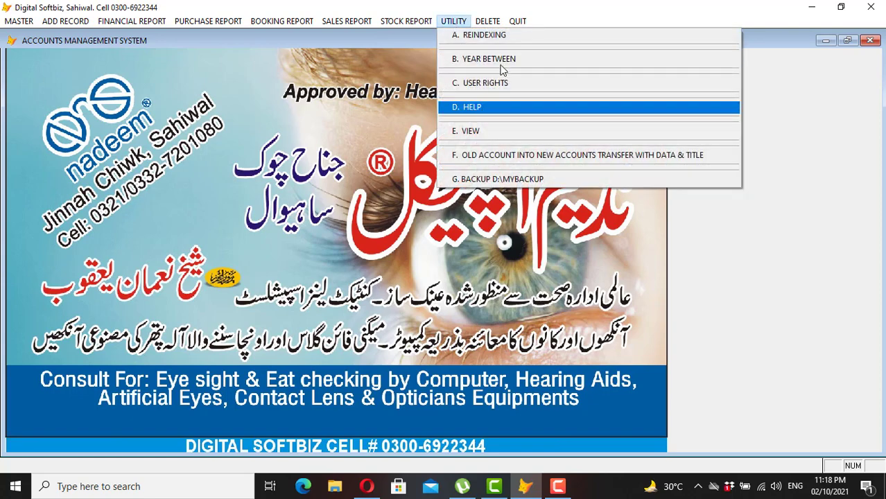
{"action": "mouse_move", "coordinate": [458, 22]}
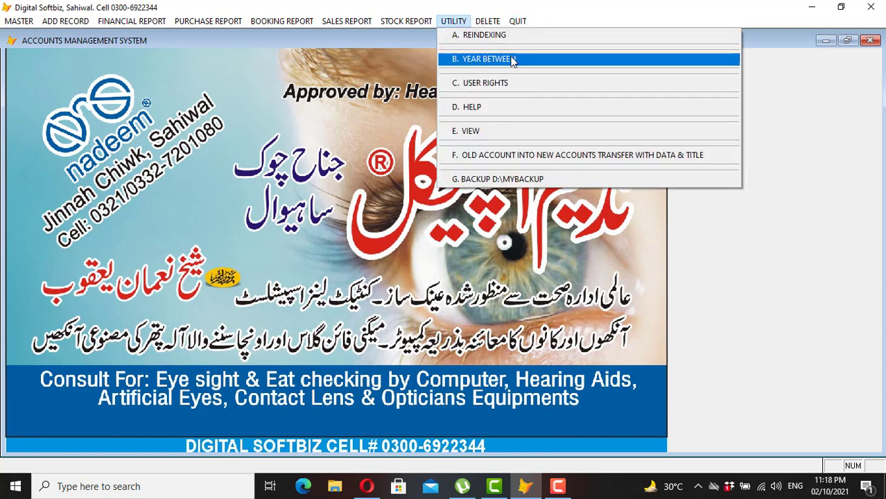
{"action": "left_click", "coordinate": [360, 191]}
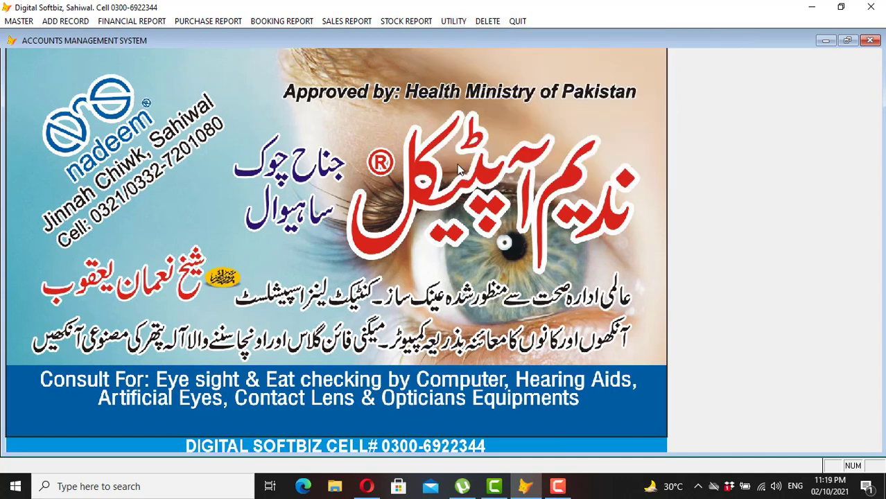